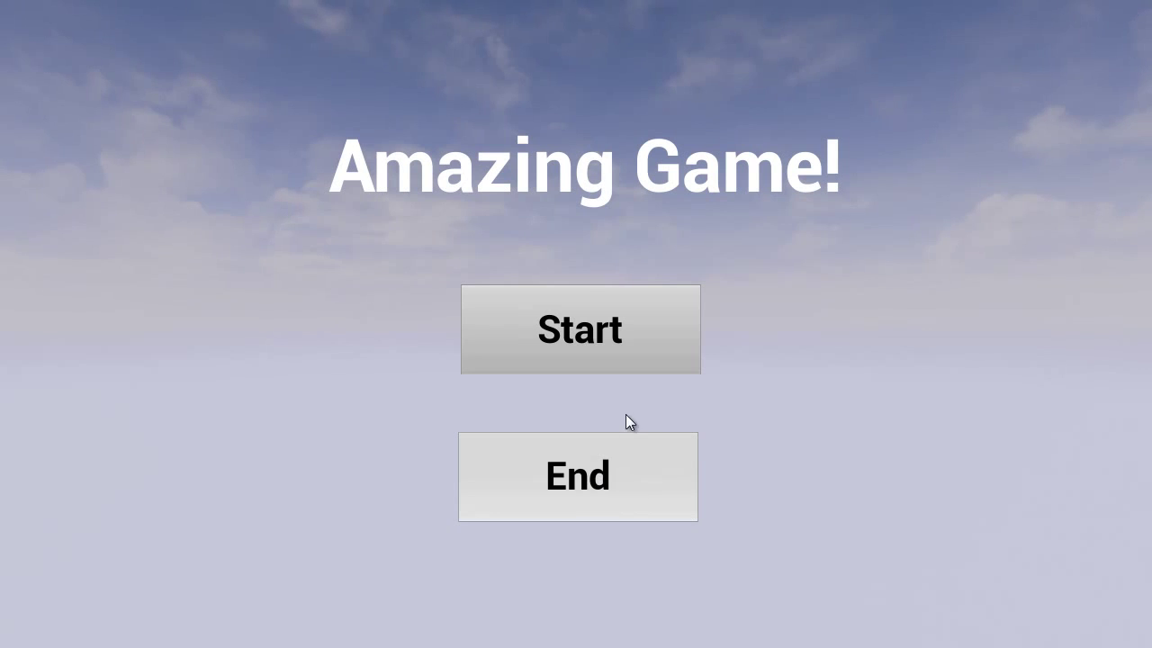
# Choose Start on the Amazing Game! menu, fire a projectile in the level, then stop play-in-editor
pyautogui.click(647, 350)
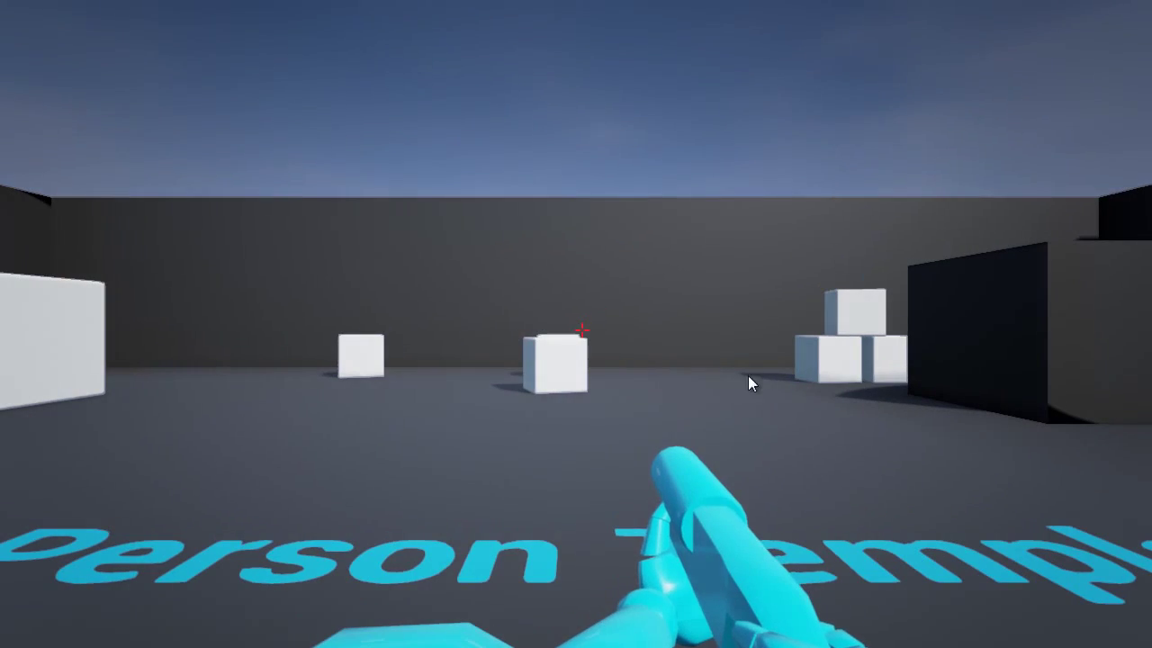
pyautogui.click(681, 385)
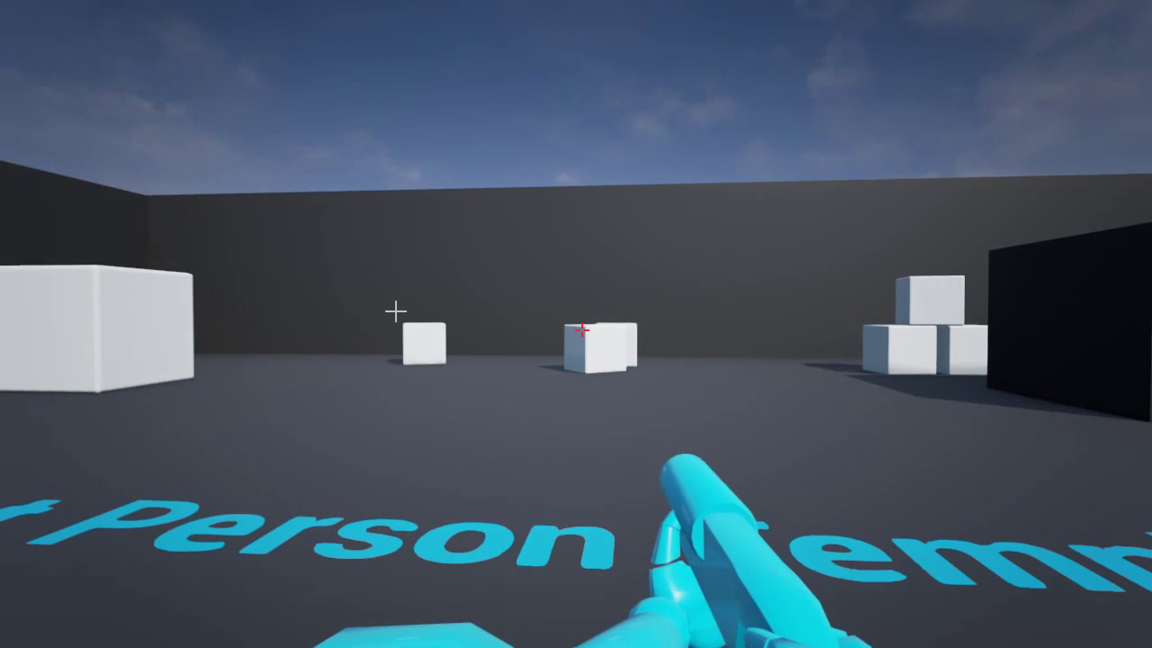
pyautogui.press('Escape')
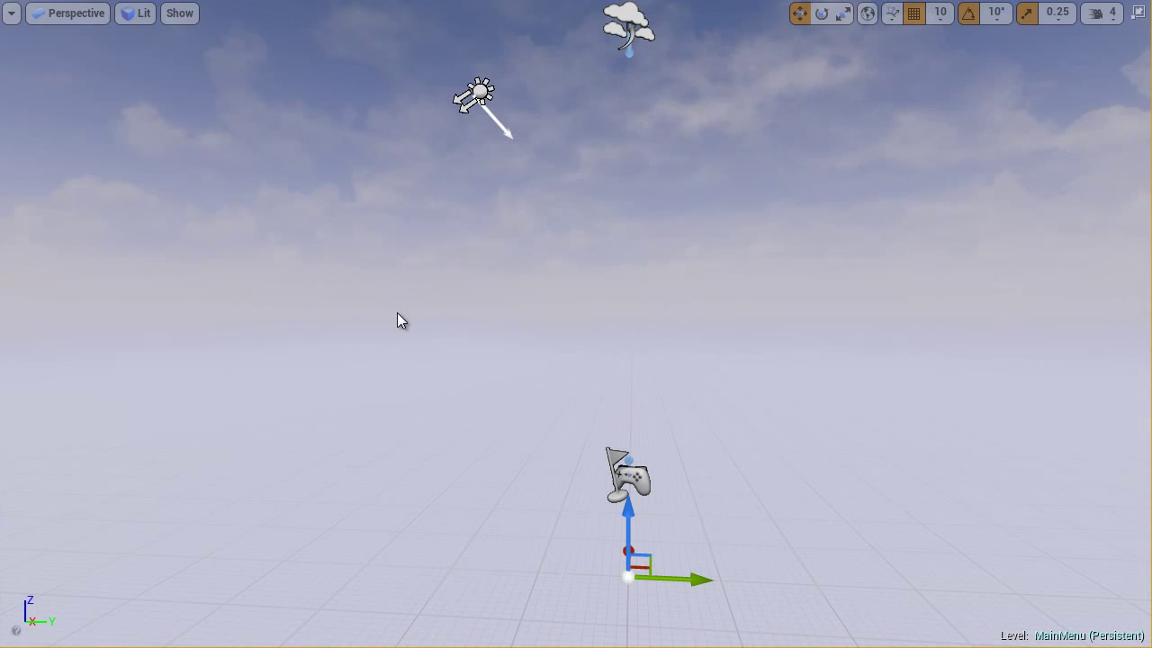
# Launch a play-test with Alt+P and choose End on the menu to quit the game
pyautogui.hotkey('alt', 'p')
pyautogui.click(617, 483)
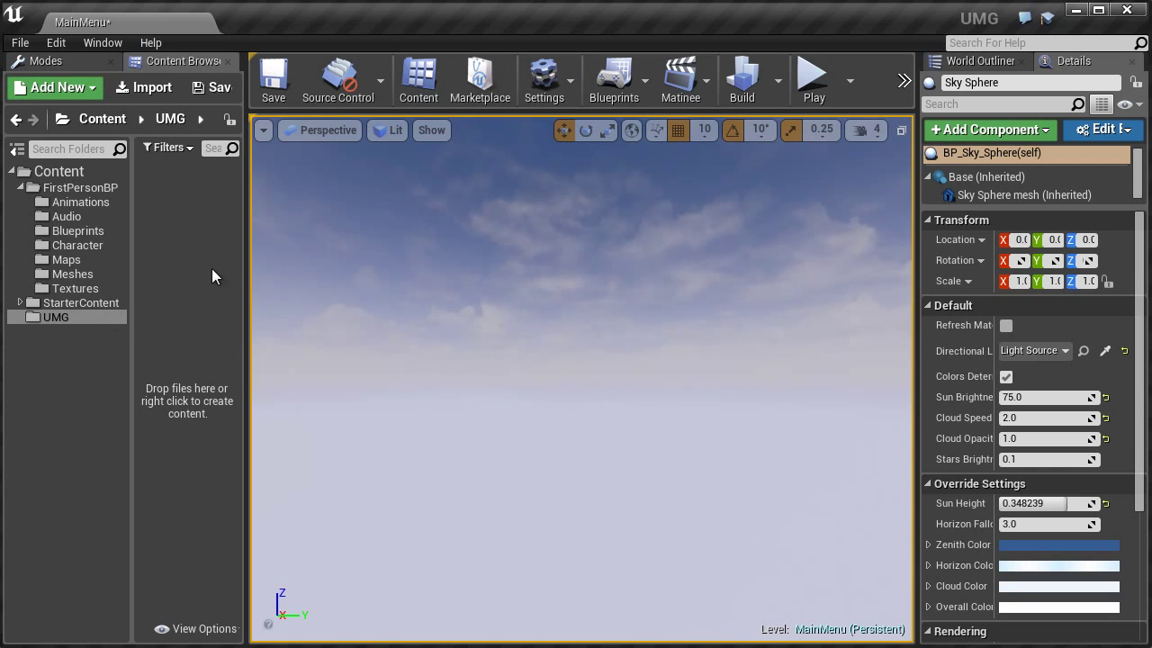
# Create a new Widget Blueprint from the User Interface category in the UMG folder
pyautogui.rightClick(180, 255)
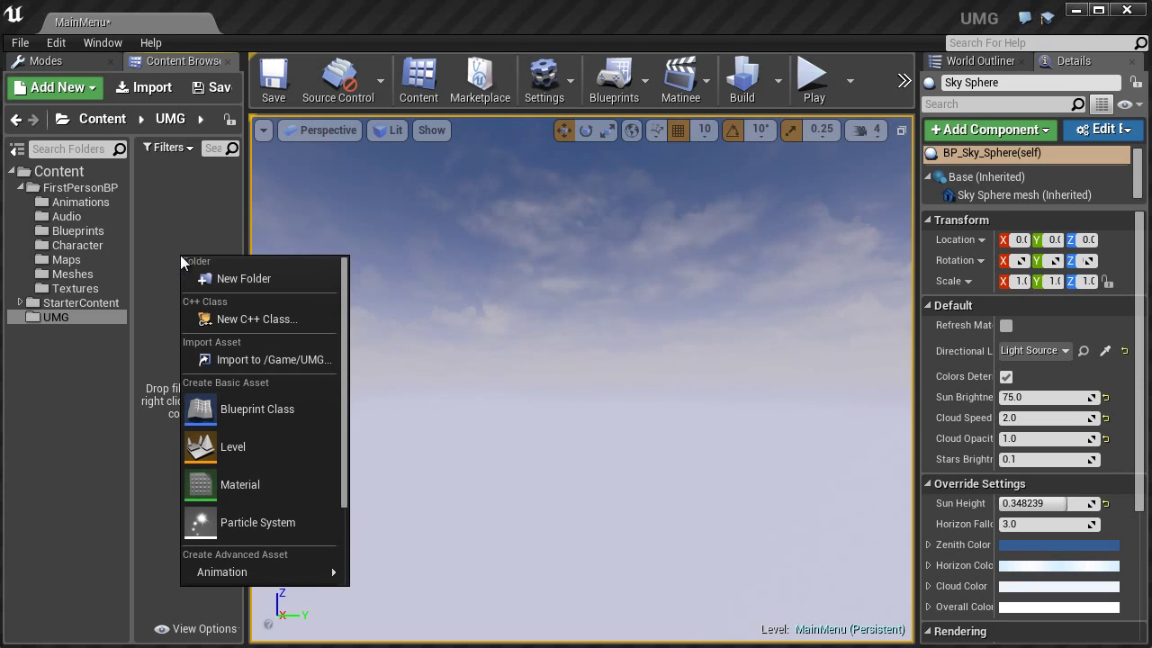
pyautogui.scroll(-2, 261, 387)
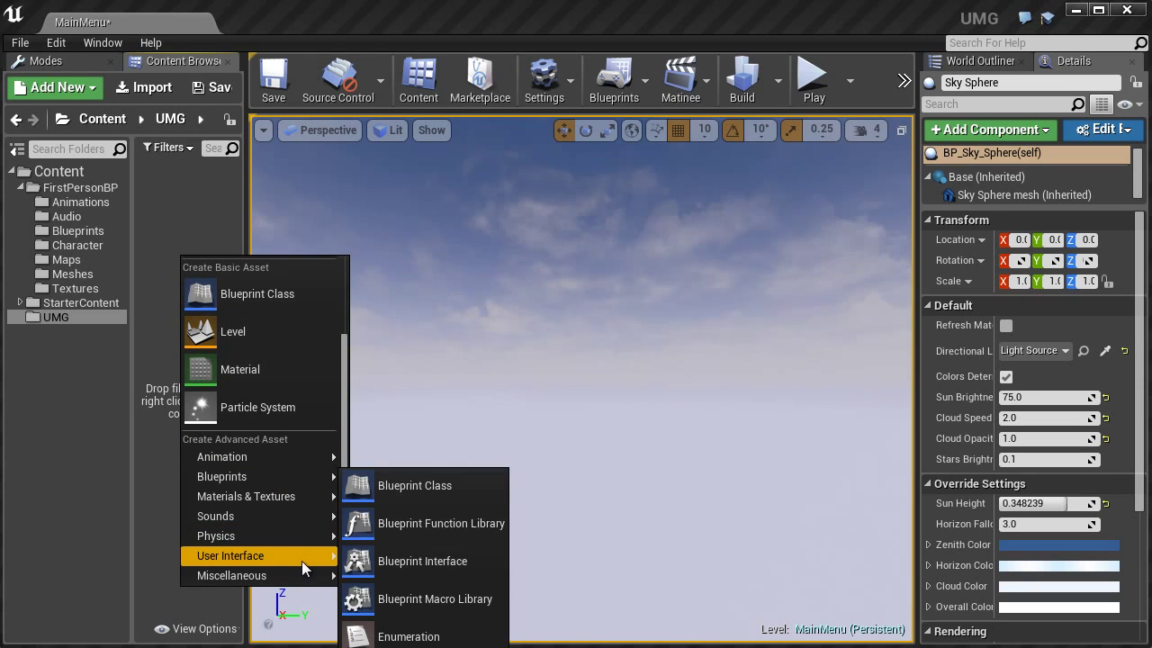
pyautogui.moveTo(302, 556)
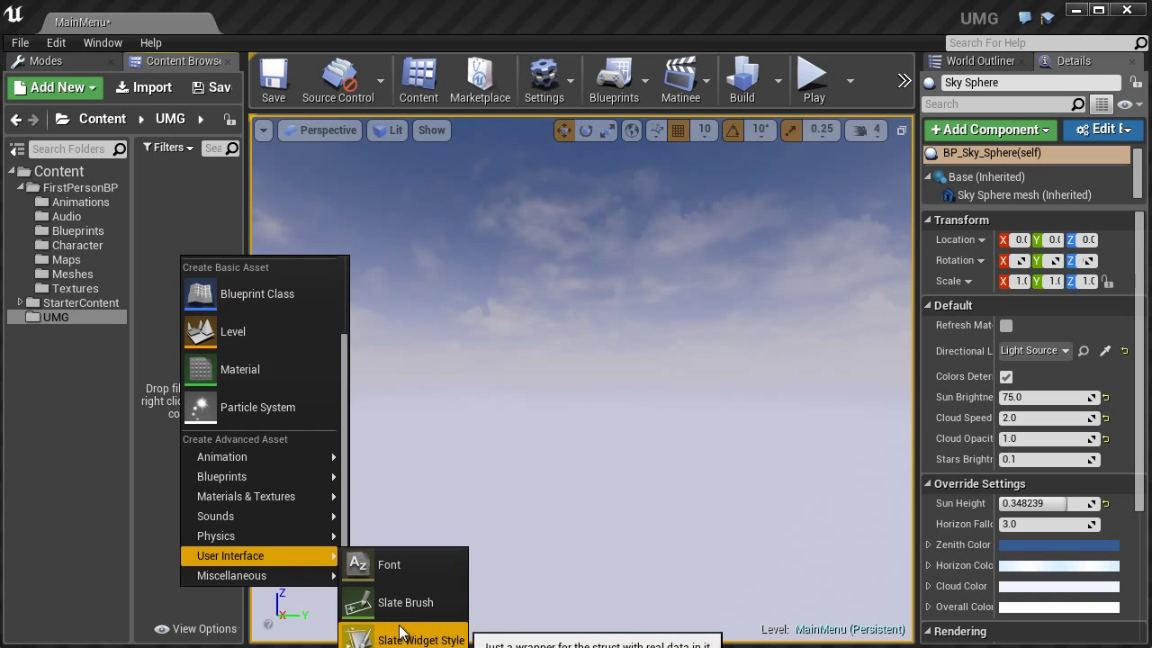
pyautogui.click(181, 162)
pyautogui.rightClick(181, 162)
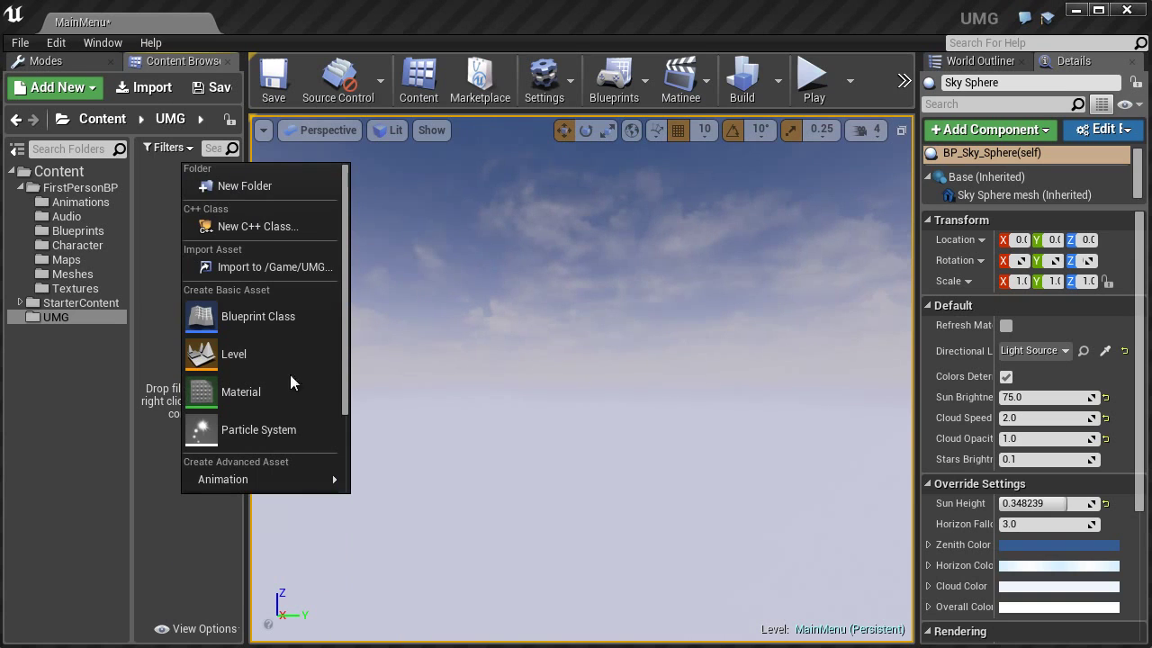
pyautogui.scroll(-2, 304, 458)
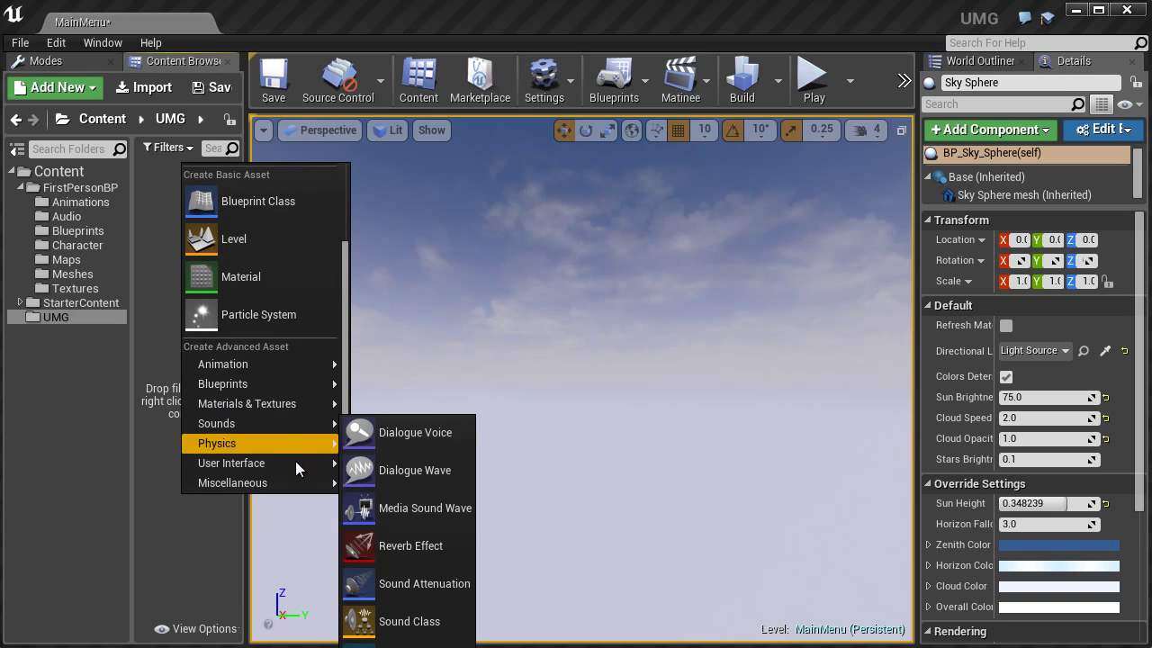
pyautogui.moveTo(308, 466)
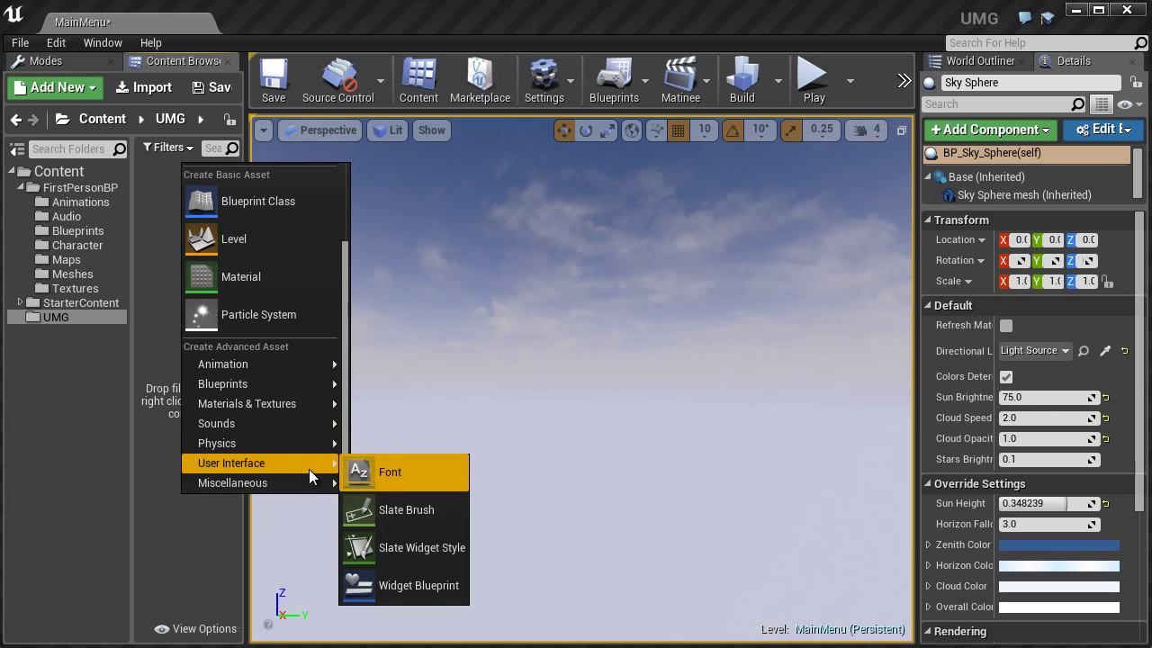
pyautogui.click(429, 586)
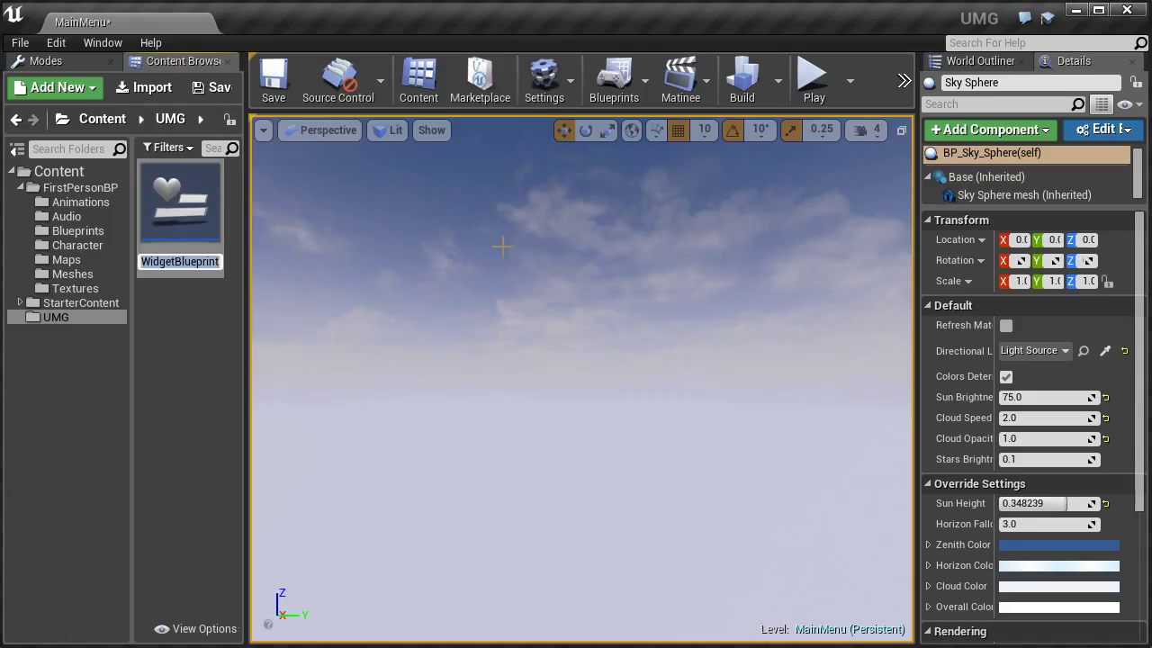
# Name the widget blueprint MainMenu and open it for editing
pyautogui.write('MainMenu')
pyautogui.press('Return')
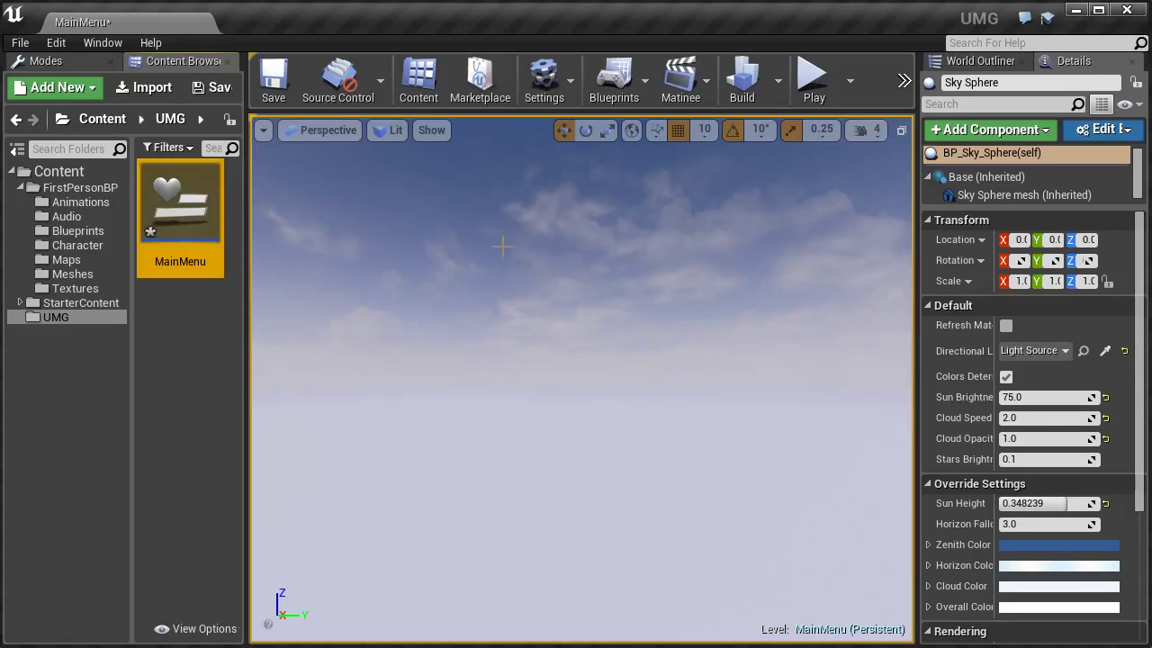
pyautogui.press('Return')
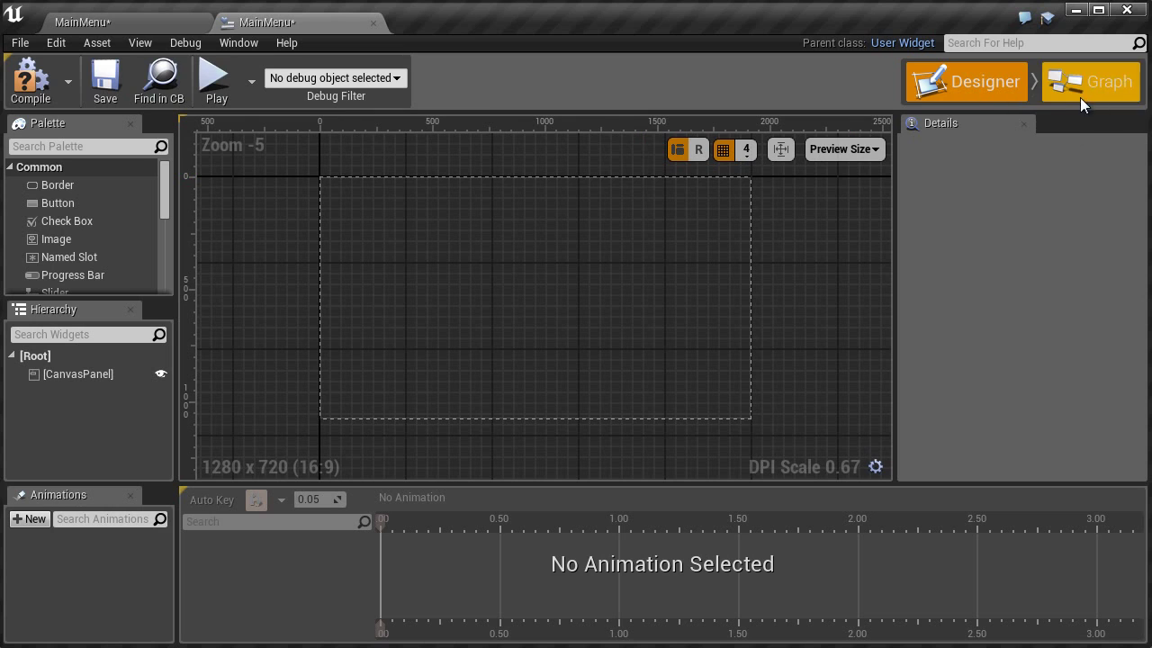
# Delete the default Event Construct and Event Tick nodes from the event graph
pyautogui.click(1087, 95)
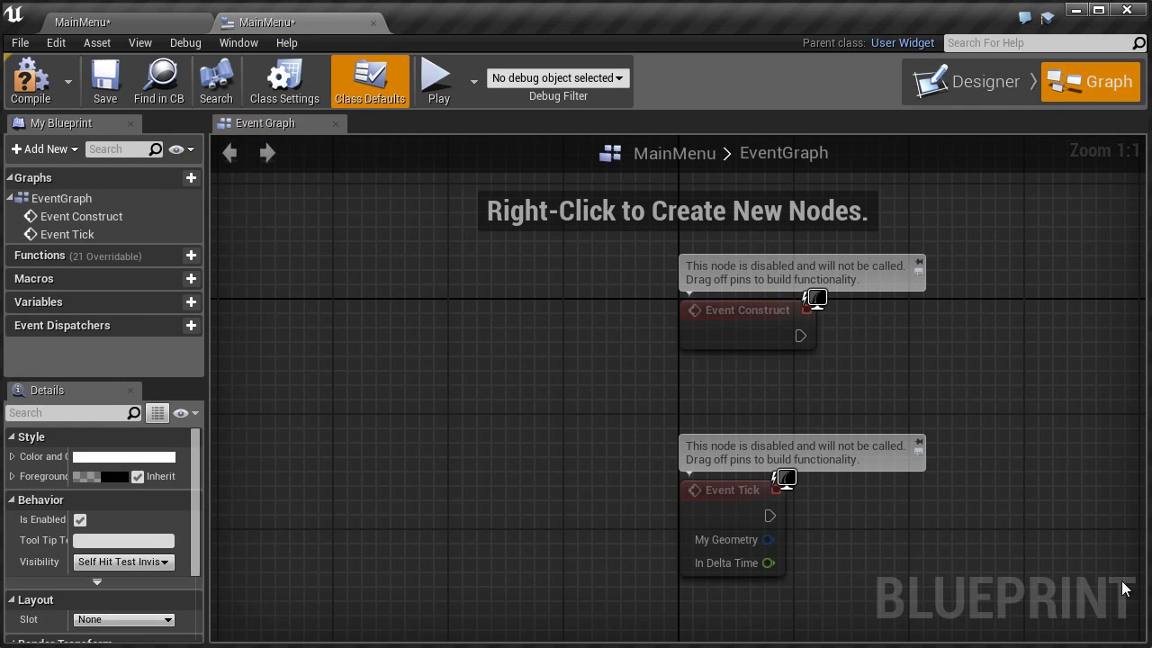
pyautogui.moveTo(1021, 578); pyautogui.dragTo(569, 207)
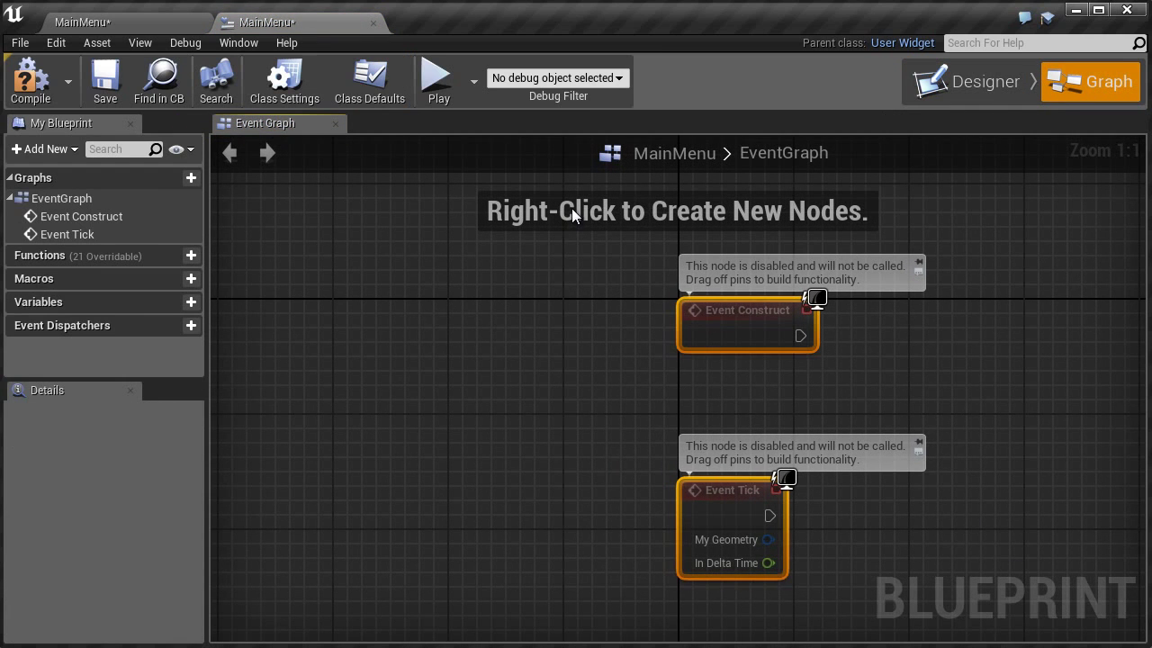
pyautogui.press('Delete')
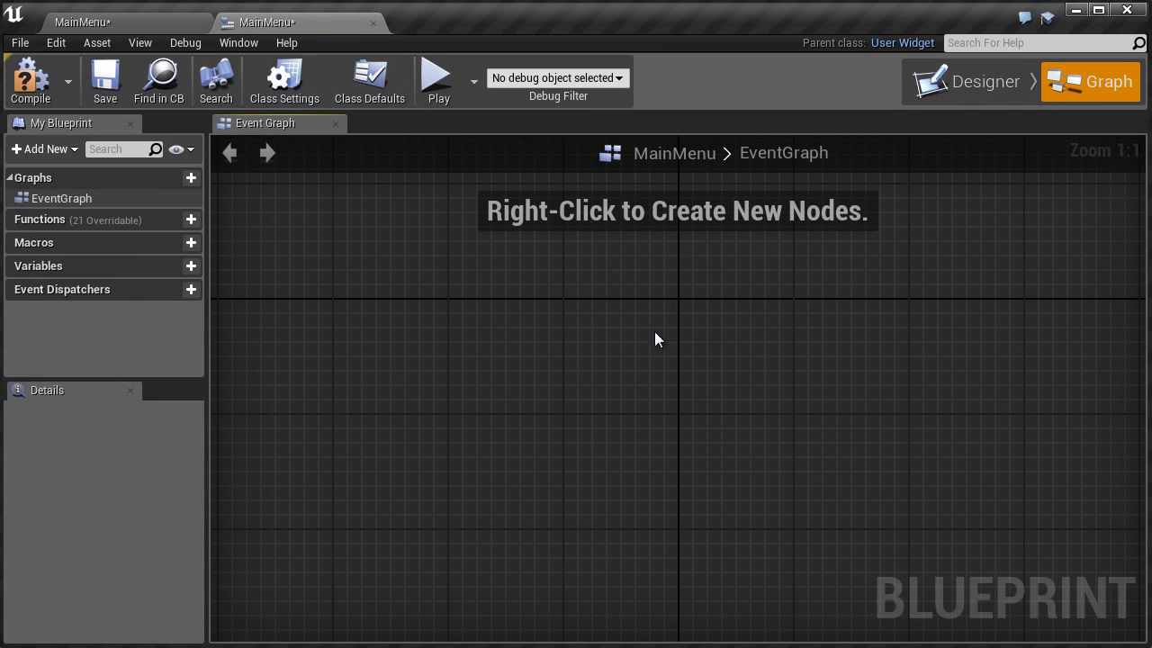
# Return to the Designer and select the root CanvasPanel
pyautogui.click(962, 89)
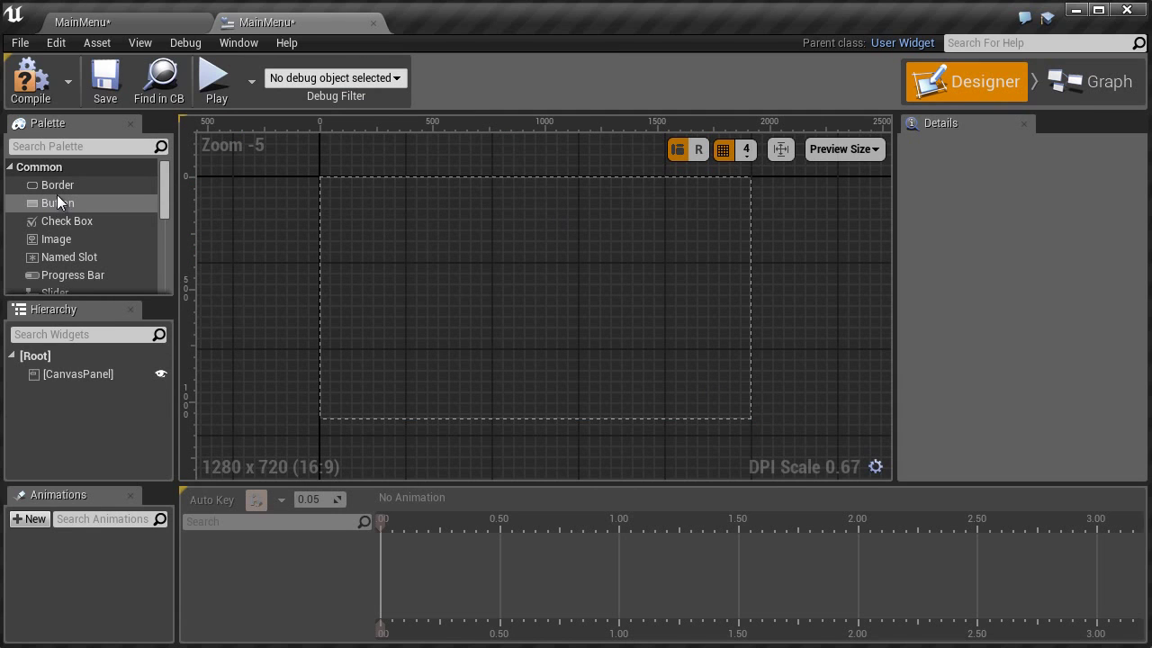
pyautogui.moveTo(163, 184); pyautogui.dragTo(132, 260)
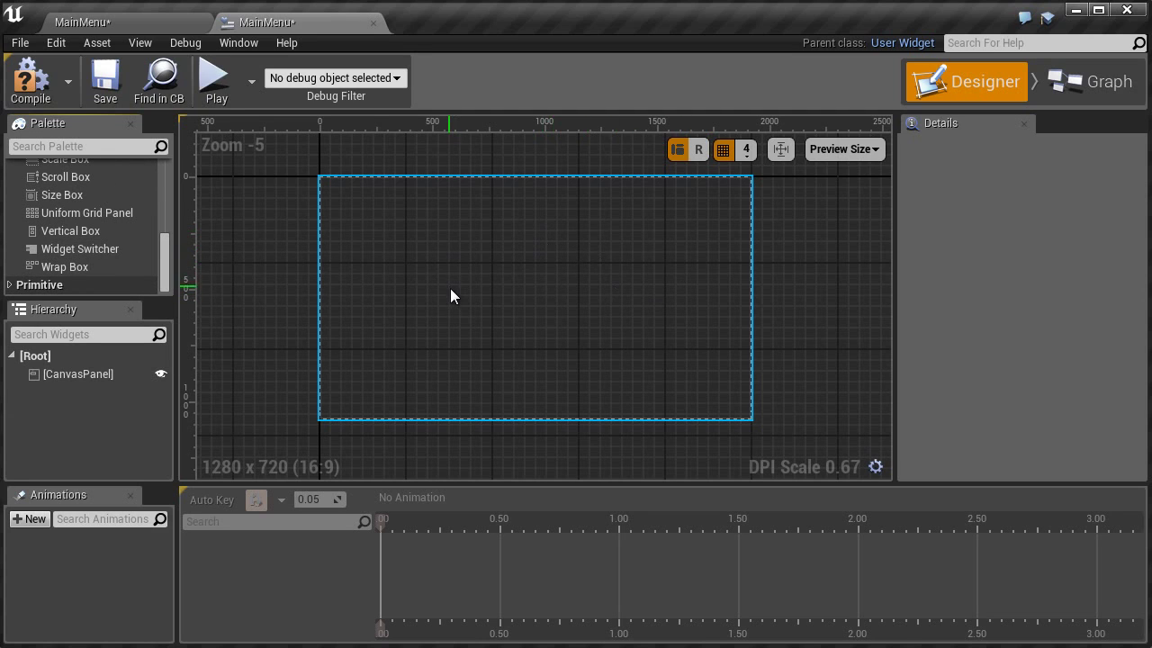
pyautogui.click(453, 291)
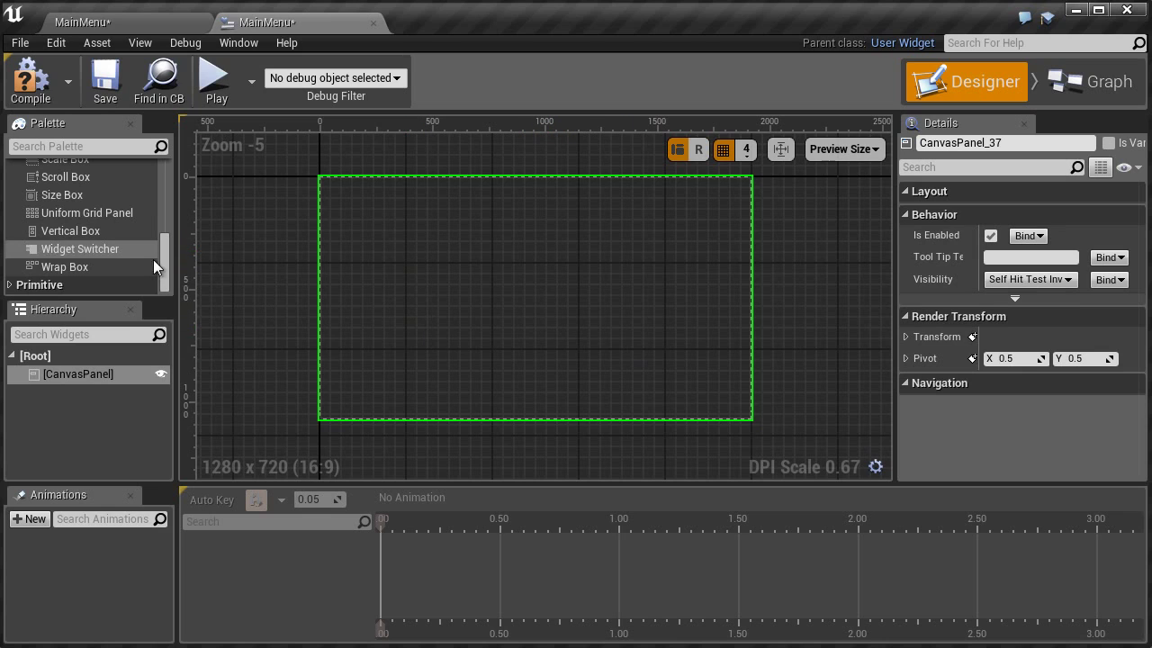
pyautogui.moveTo(155, 259); pyautogui.dragTo(154, 178)
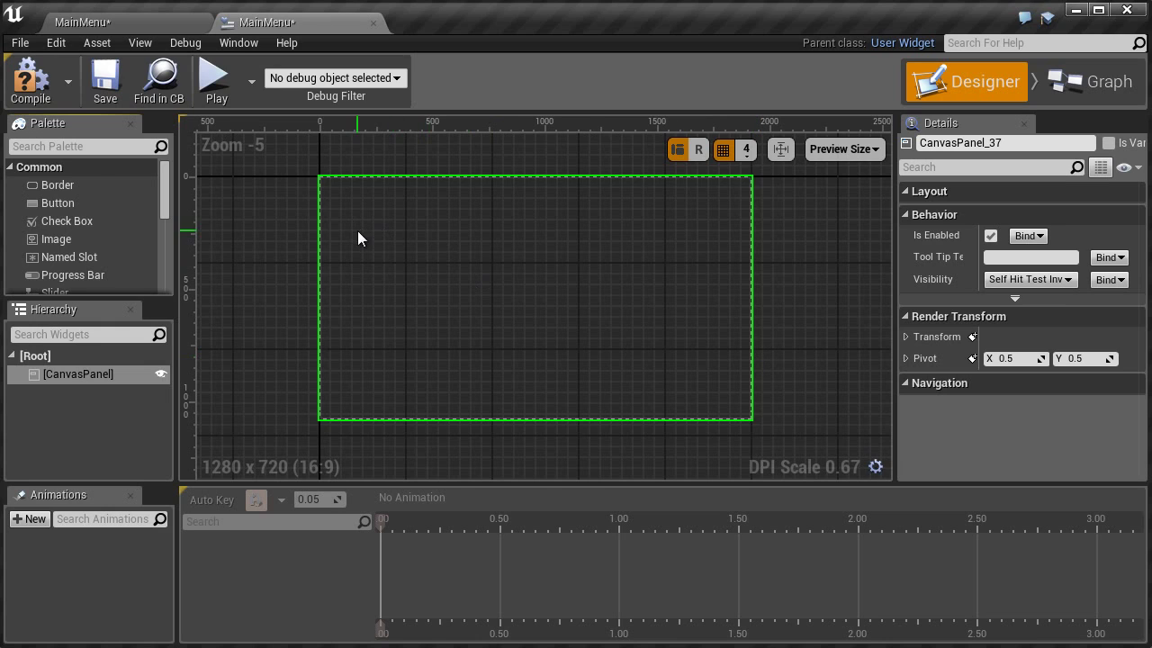
# Place a text block on the canvas and set its font size to 50
pyautogui.scroll(-3, 167, 207)
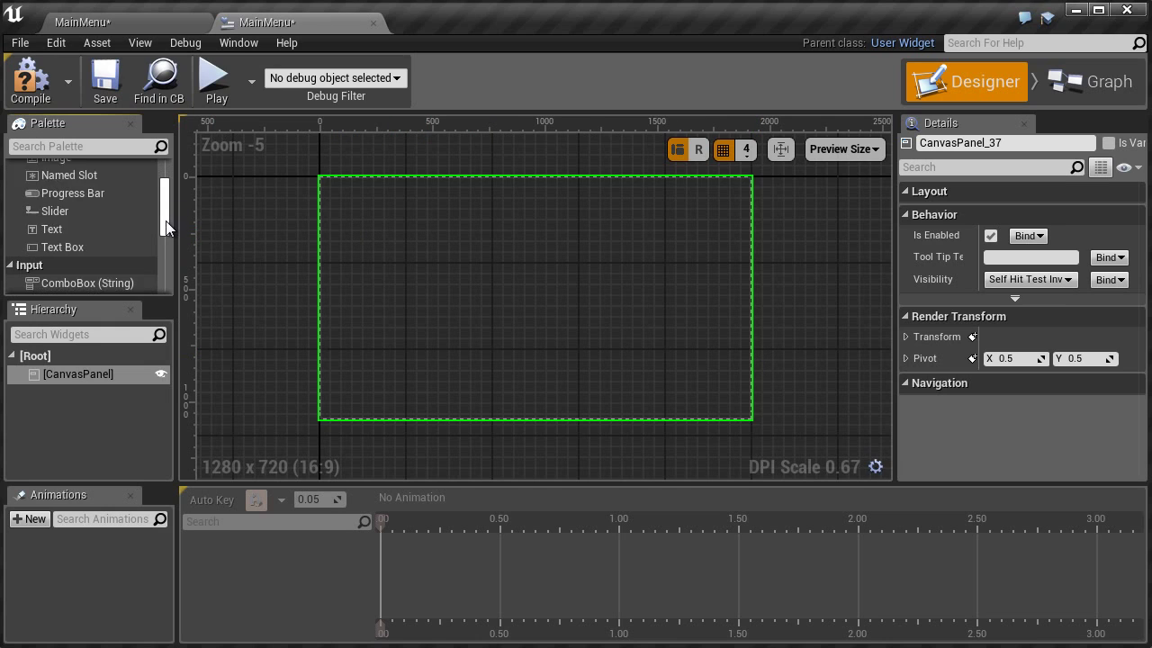
pyautogui.moveTo(48, 208); pyautogui.dragTo(673, 263)
pyautogui.scroll(-2, 1119, 423)
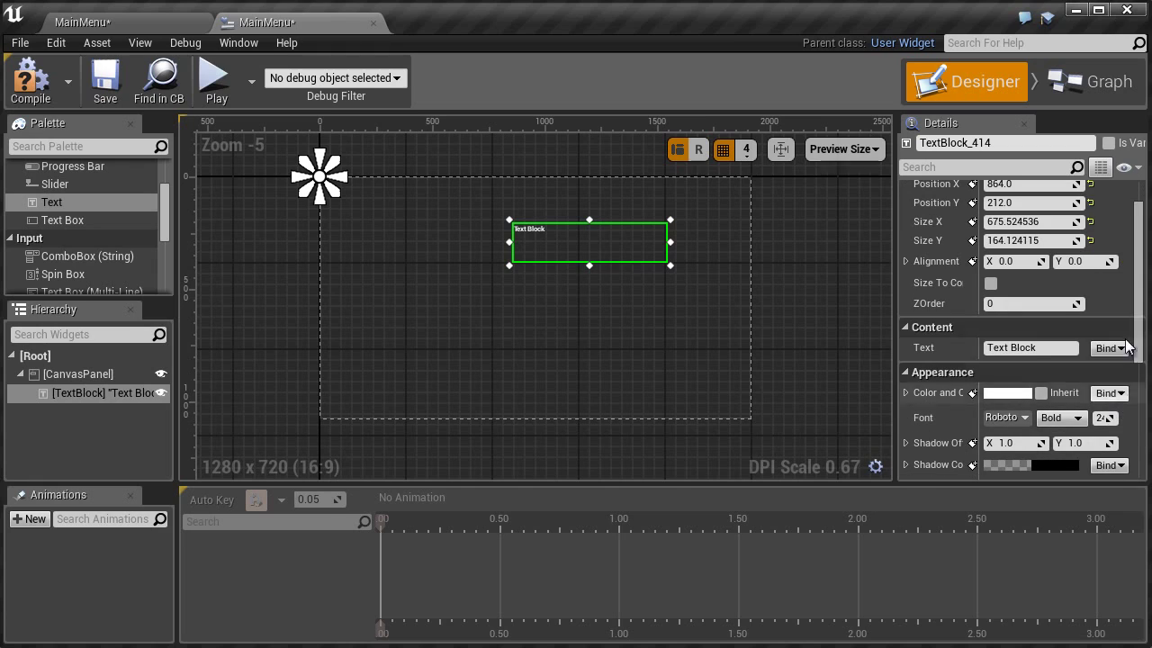
pyautogui.scroll(-2, 1041, 344)
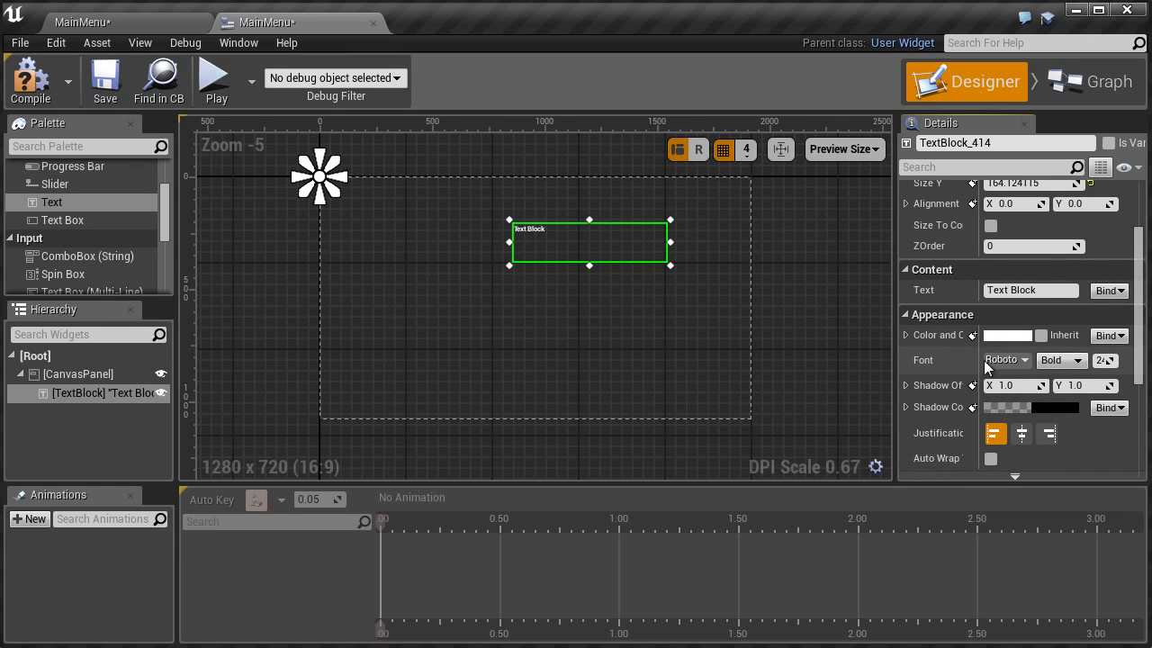
pyautogui.moveTo(978, 360); pyautogui.dragTo(959, 360)
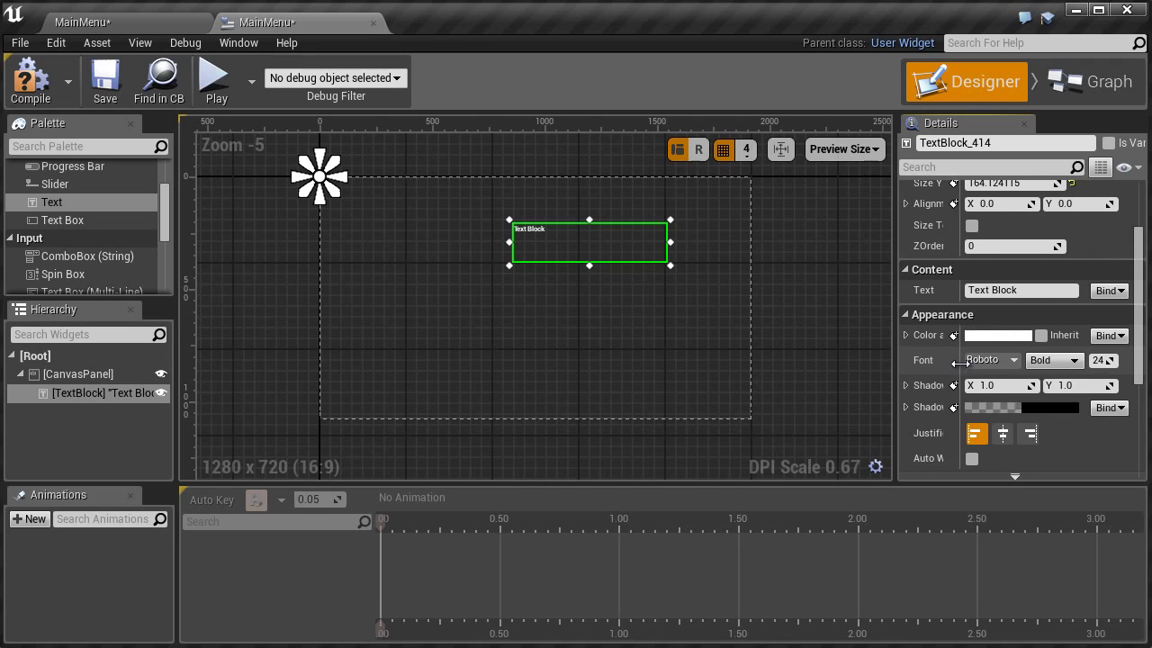
pyautogui.click(1100, 361)
pyautogui.write('50')
pyautogui.press('Return')
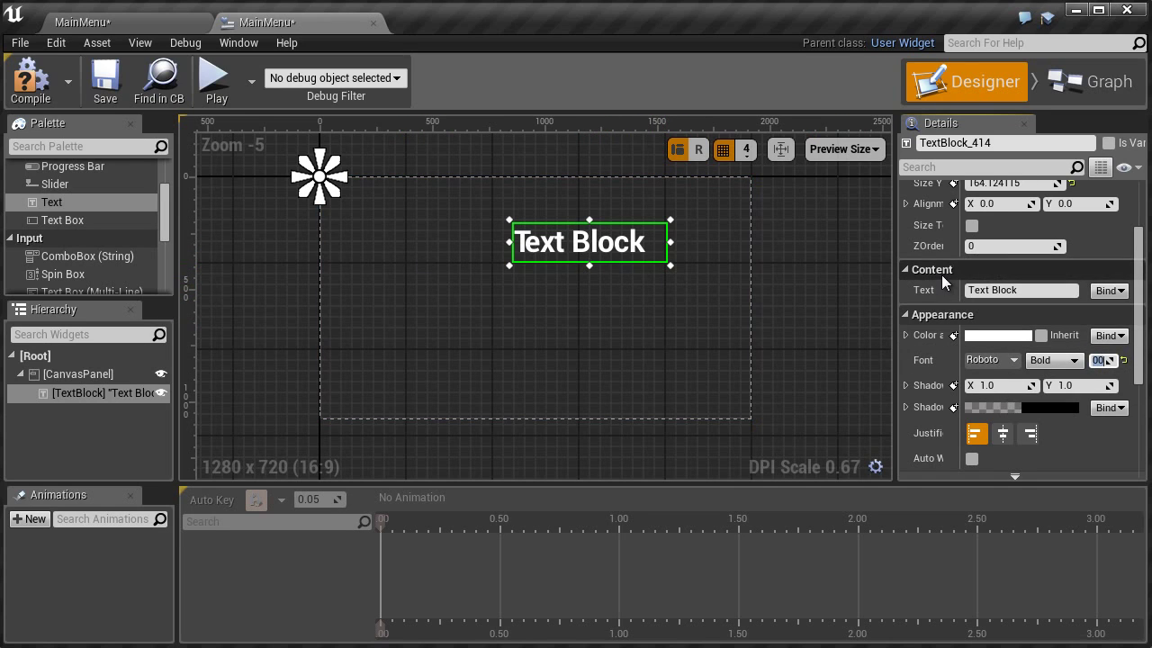
# Change the text block's wording to 'Amazing Game!'
pyautogui.click(1053, 292)
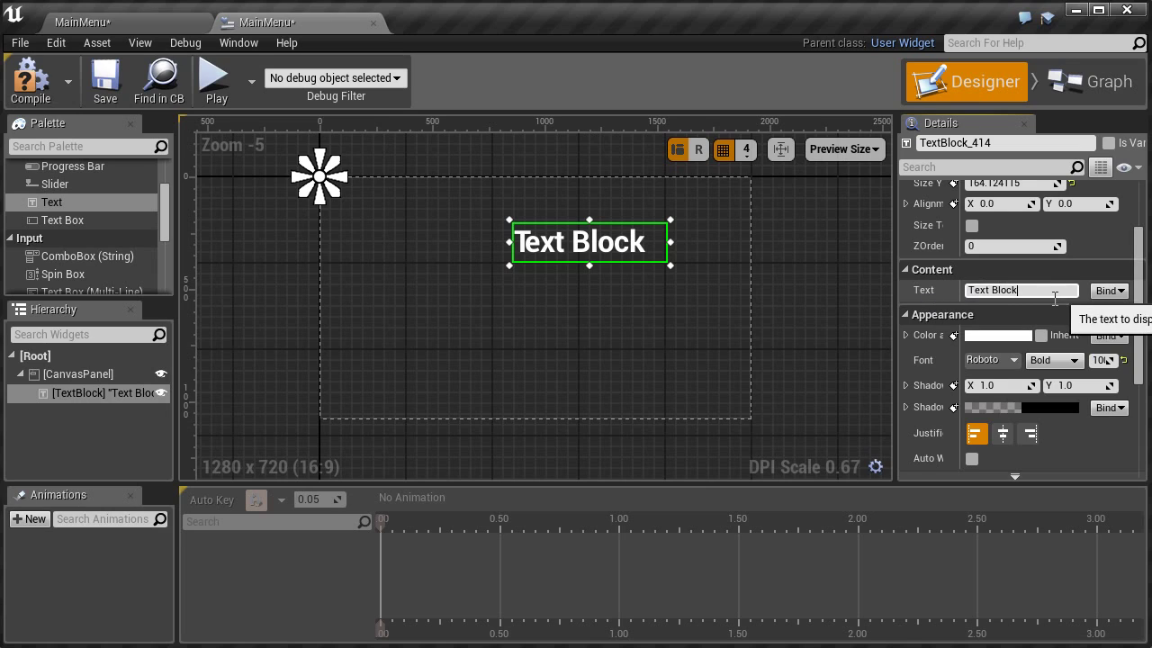
pyautogui.moveTo(1055, 299); pyautogui.dragTo(944, 299)
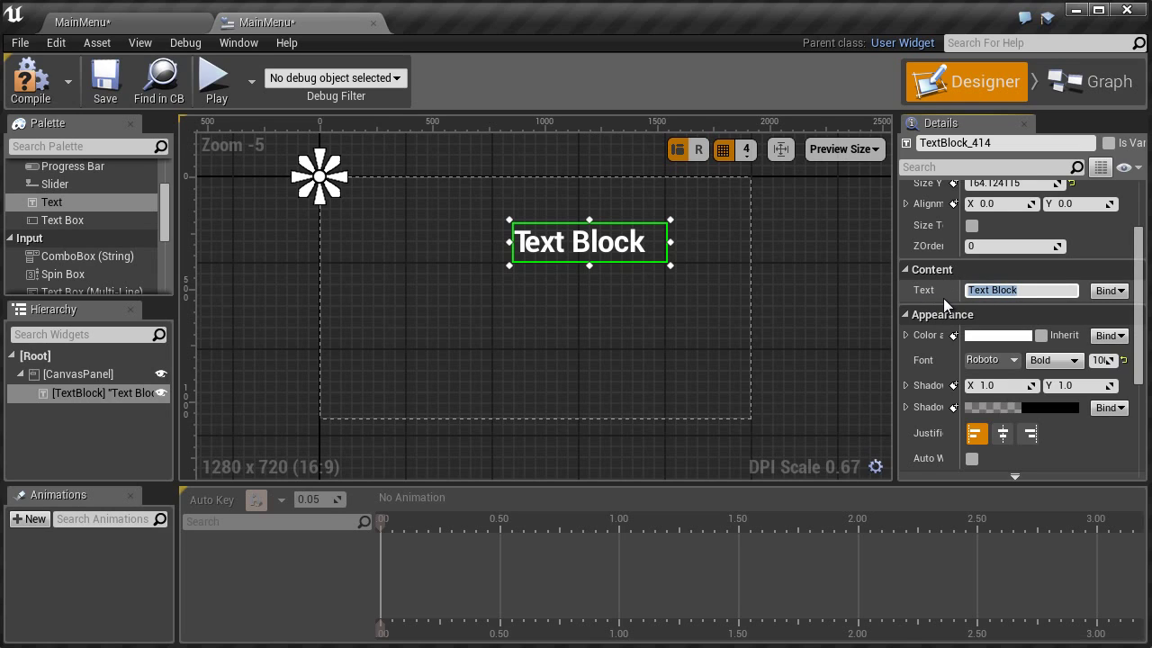
pyautogui.write('Amazing Game!')
pyautogui.press('Return')
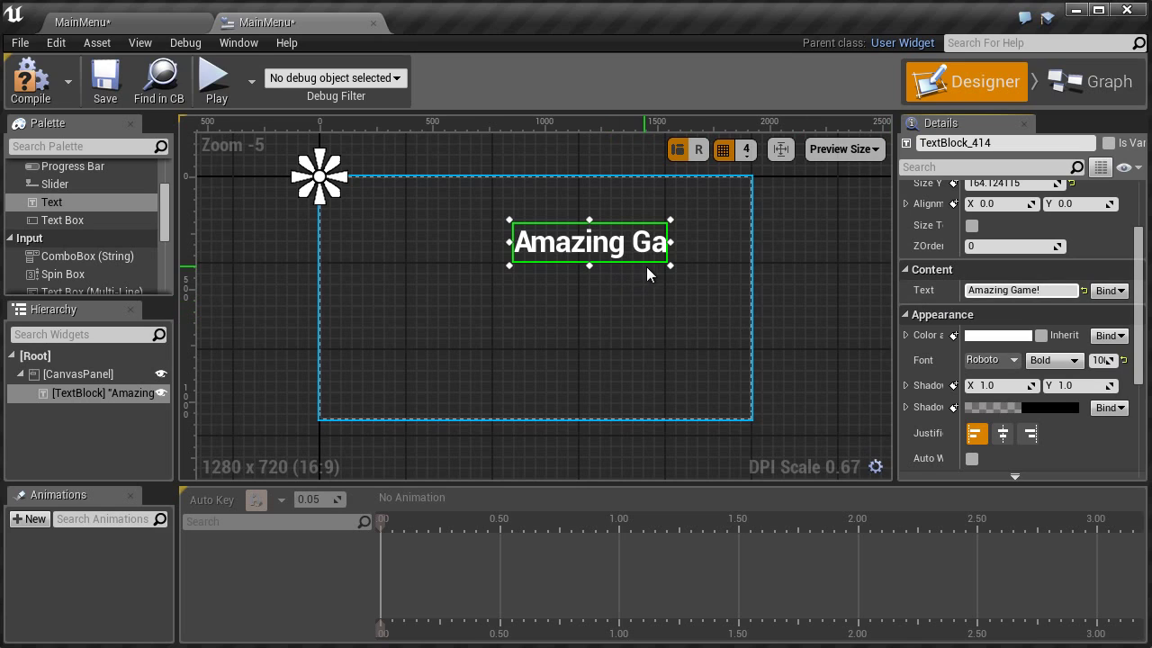
# Widen the title box, center-justify its text and move it to the top centre
pyautogui.moveTo(673, 265); pyautogui.dragTo(733, 276)
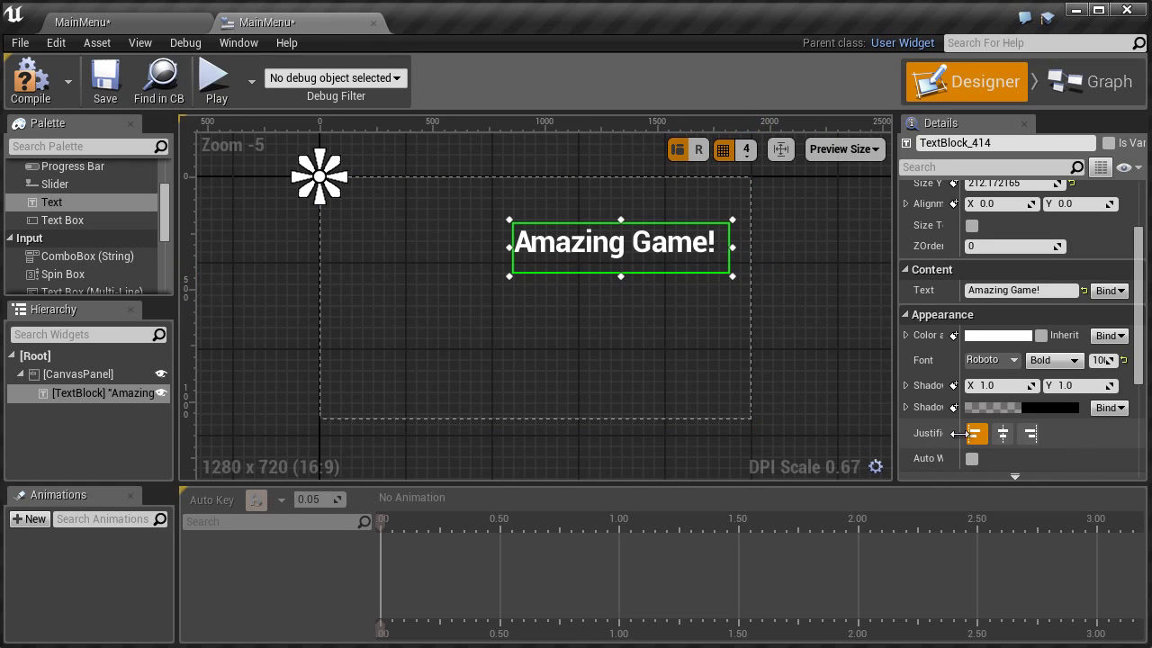
pyautogui.click(1003, 432)
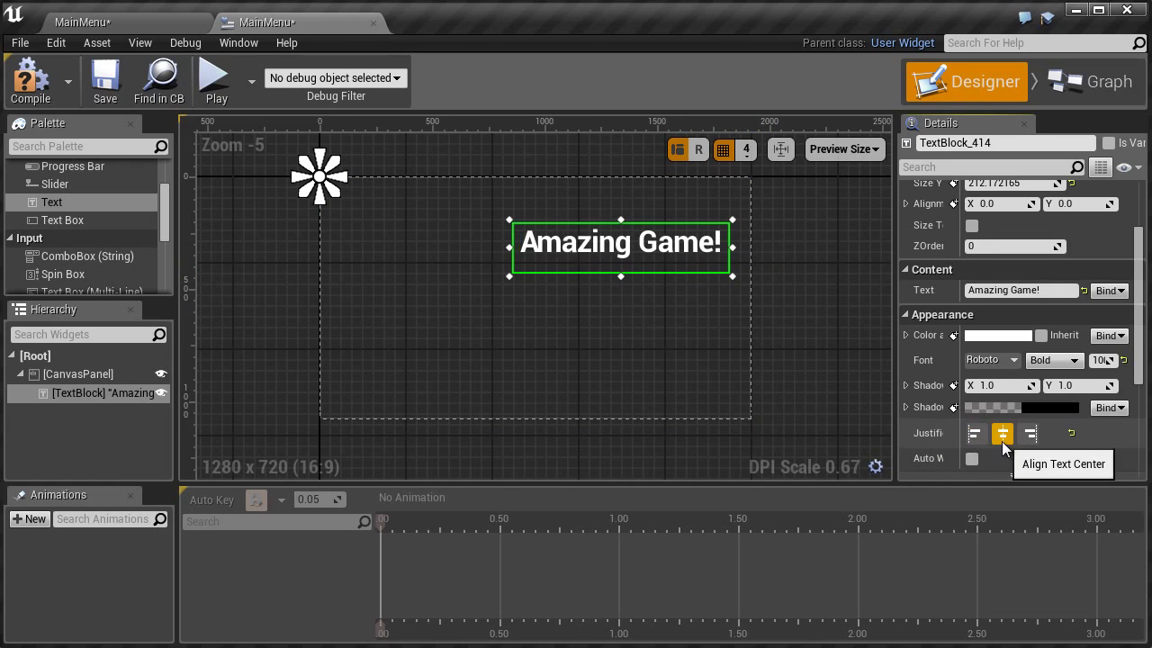
pyautogui.moveTo(719, 258); pyautogui.dragTo(540, 267)
pyautogui.click(558, 304)
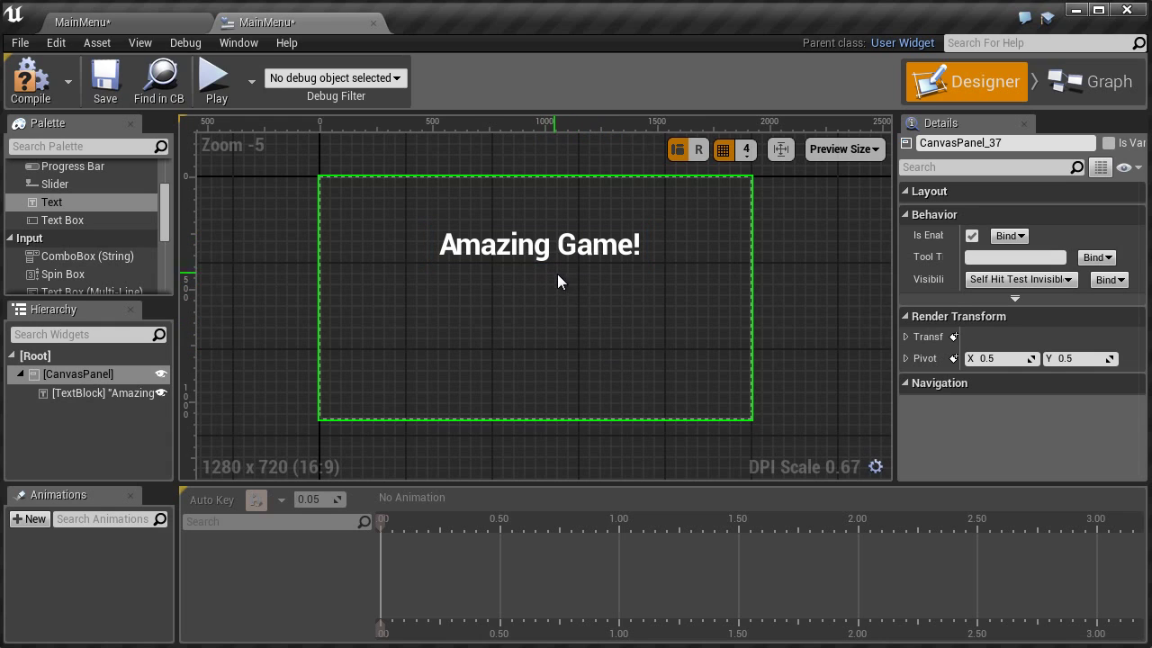
pyautogui.scroll(3, 164, 230)
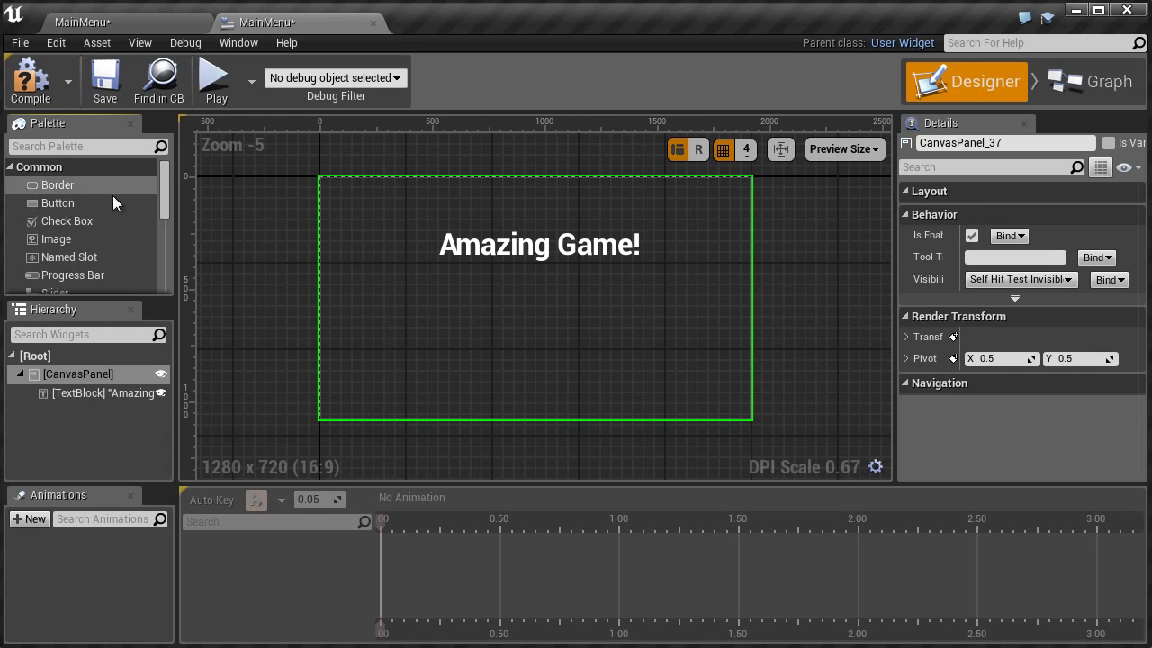
# Add a 400 × 150 button centred beneath the title
pyautogui.moveTo(58, 203); pyautogui.dragTo(516, 288)
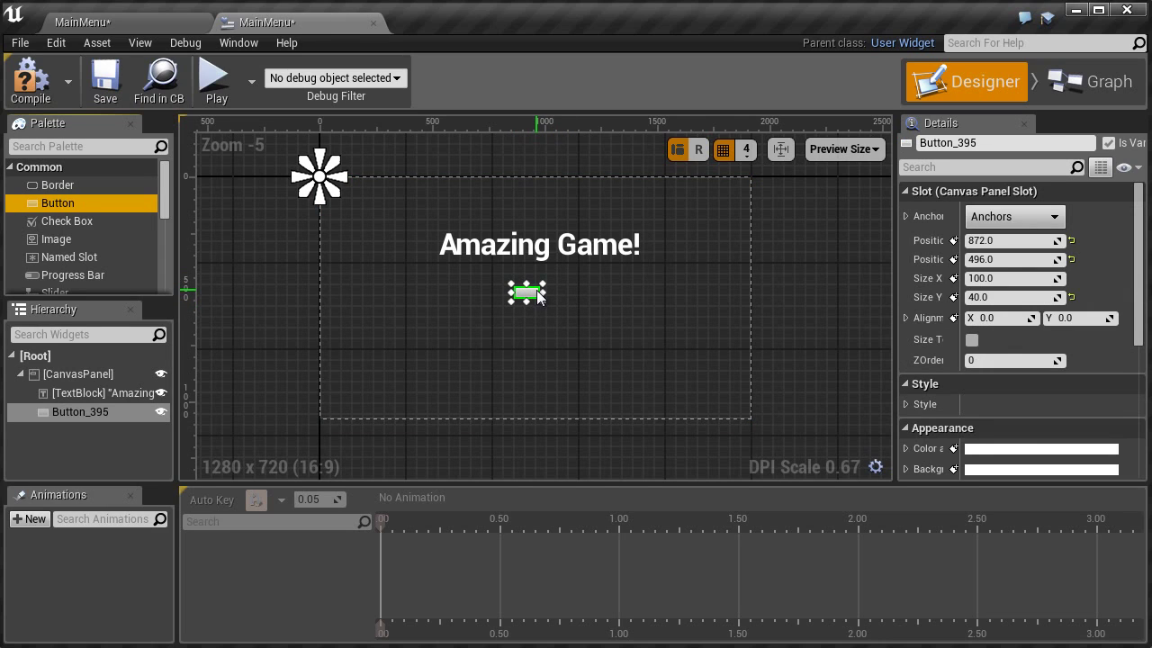
pyautogui.click(988, 278)
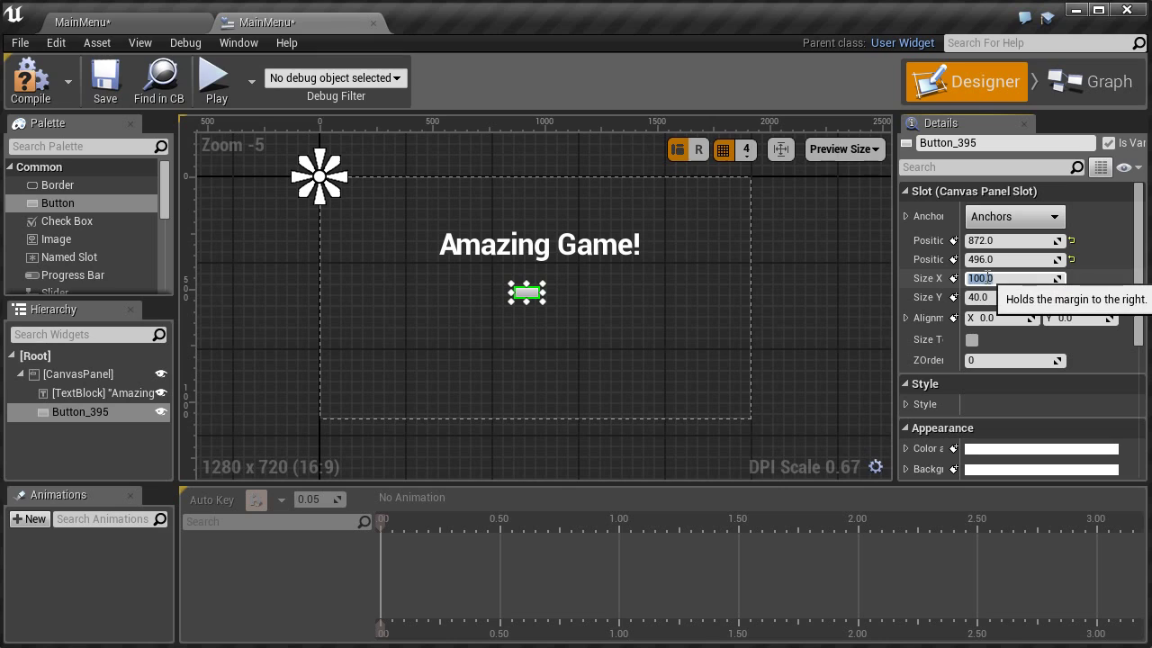
pyautogui.write('400')
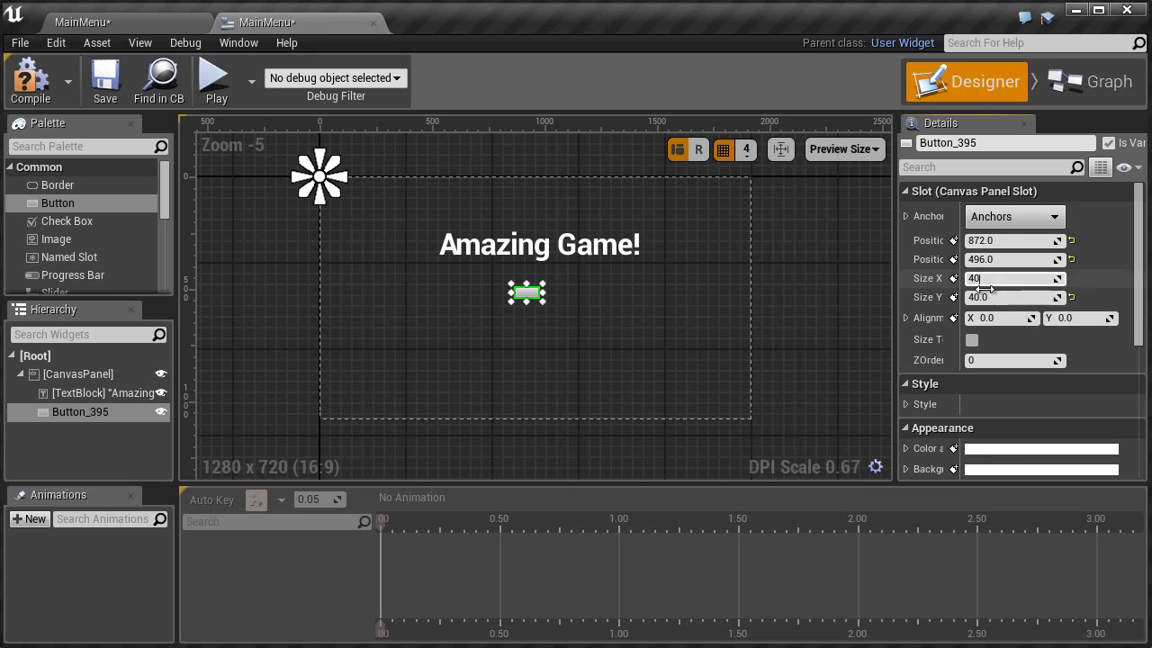
pyautogui.click(988, 297)
pyautogui.write('1')
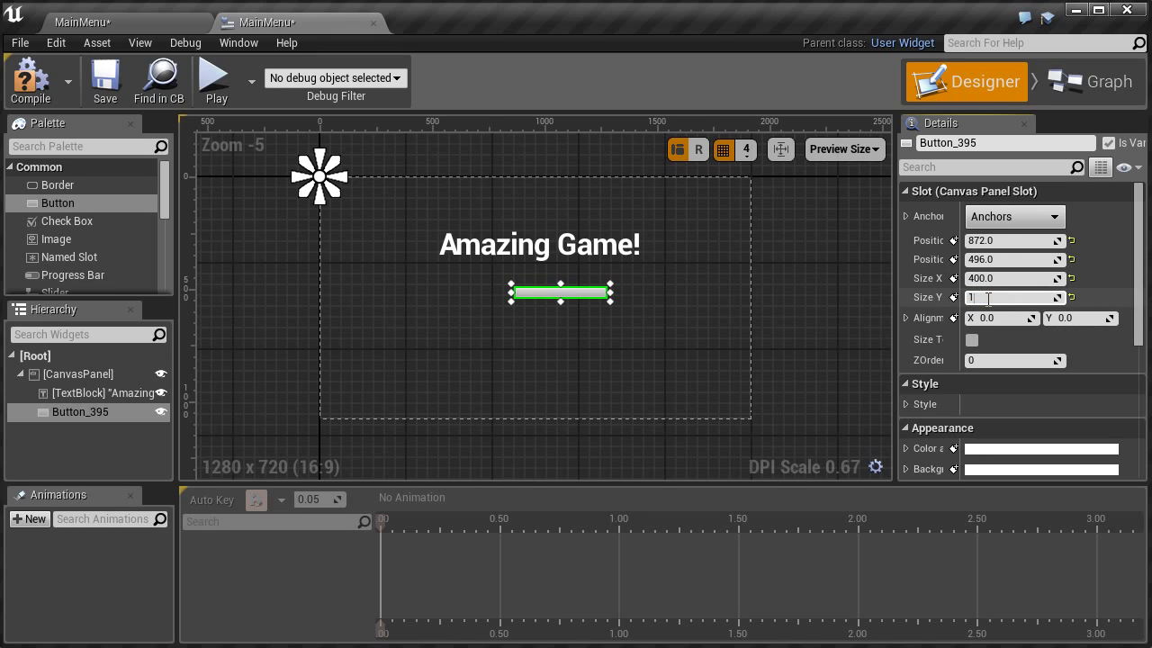
pyautogui.write('50')
pyautogui.press('Return')
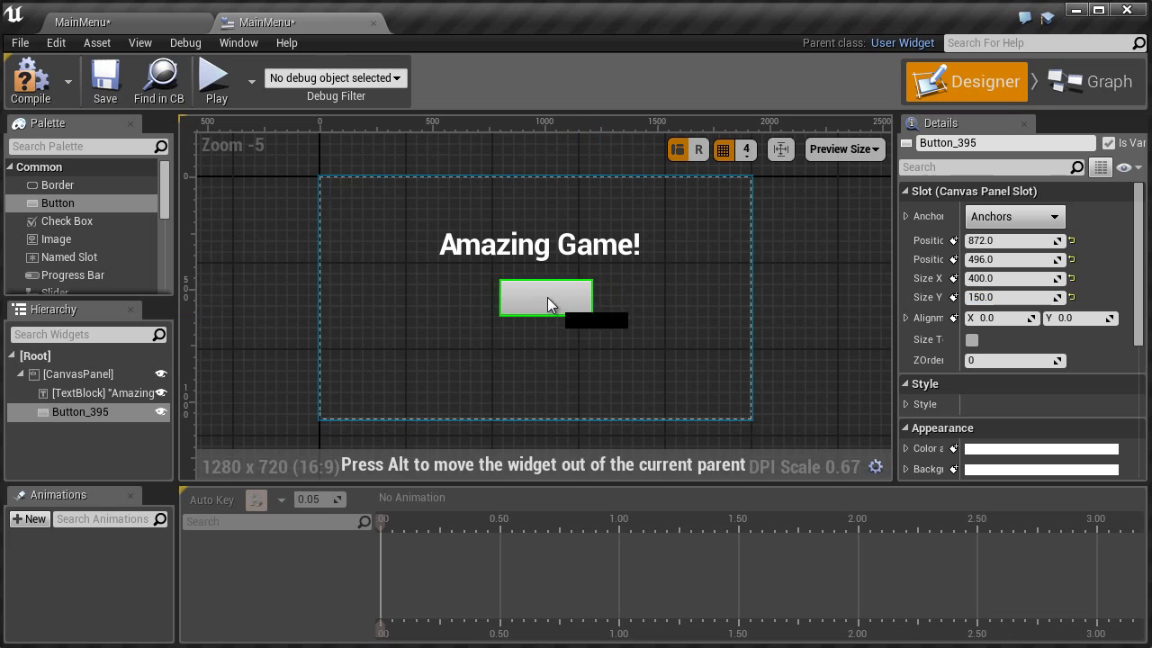
pyautogui.moveTo(547, 304); pyautogui.dragTo(540, 298)
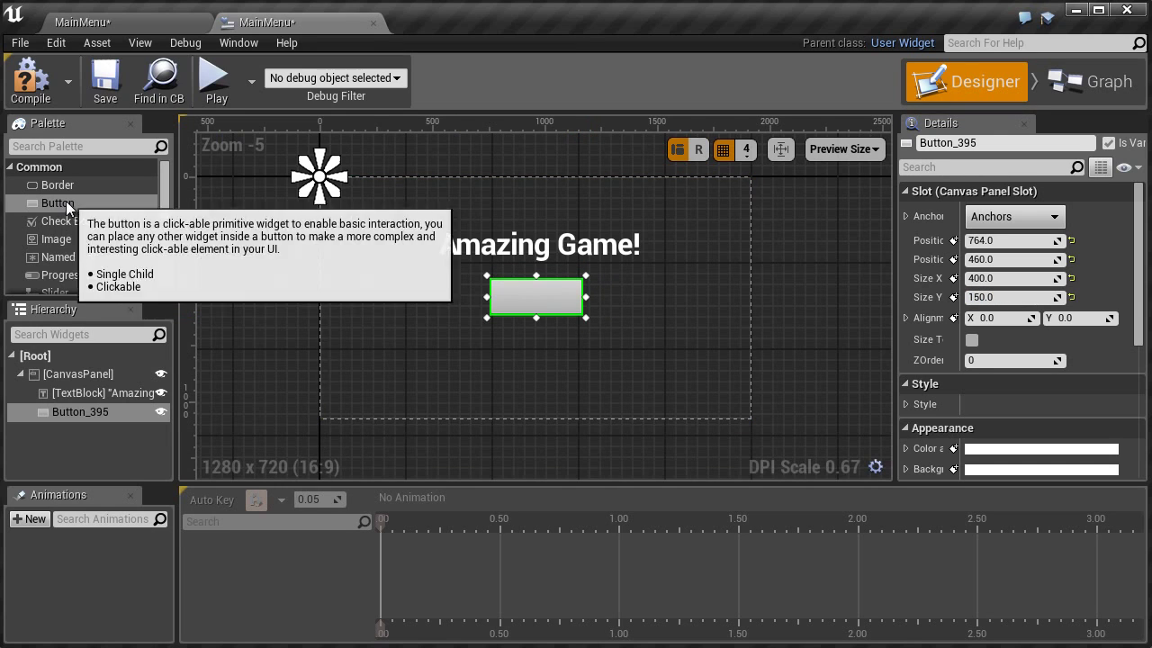
# Add a second 400 × 150 button below the first one
pyautogui.moveTo(66, 201); pyautogui.dragTo(558, 394)
pyautogui.moveTo(531, 353); pyautogui.dragTo(532, 353)
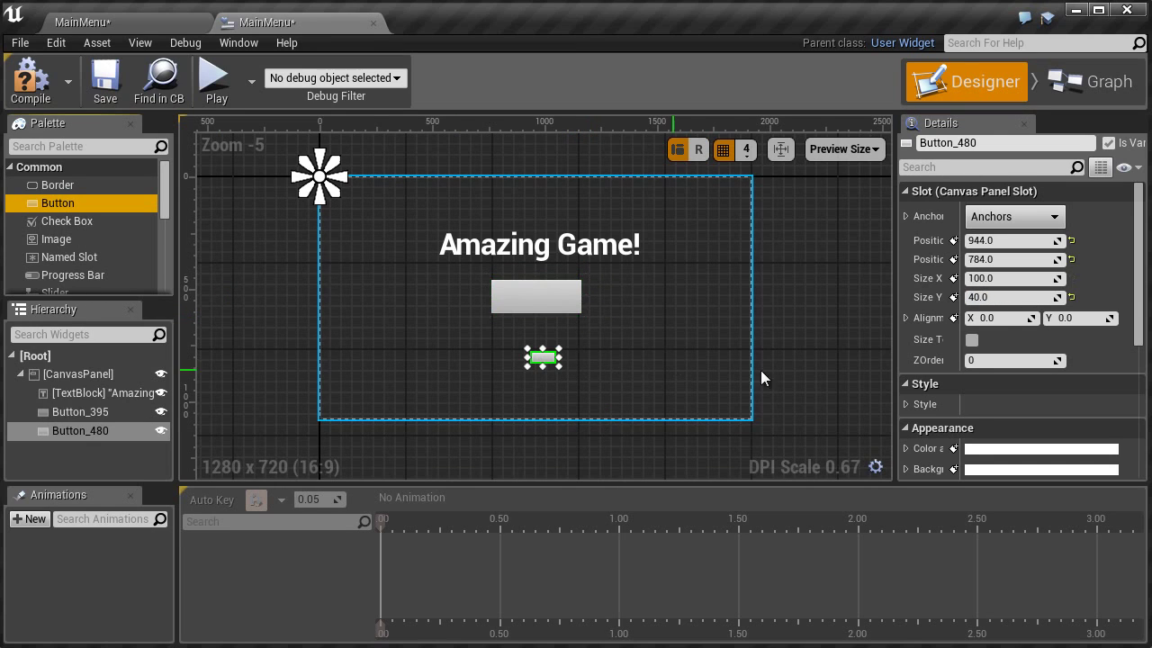
pyautogui.click(1034, 279)
pyautogui.write('400')
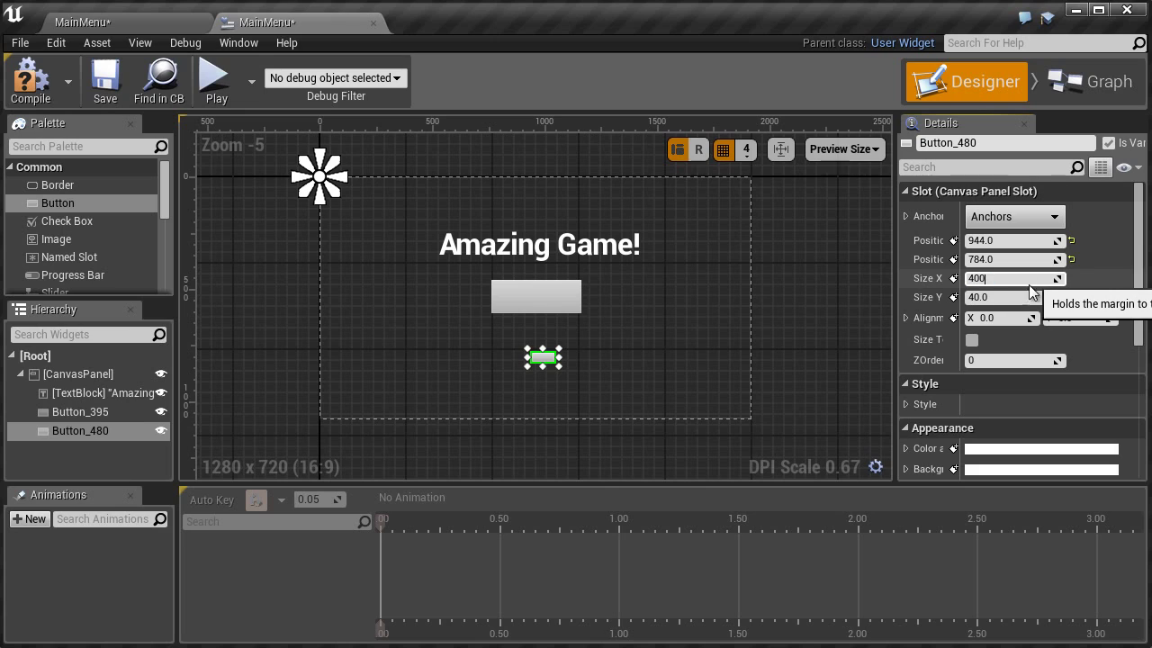
pyautogui.press('Return')
pyautogui.click(1009, 299)
pyautogui.write('1')
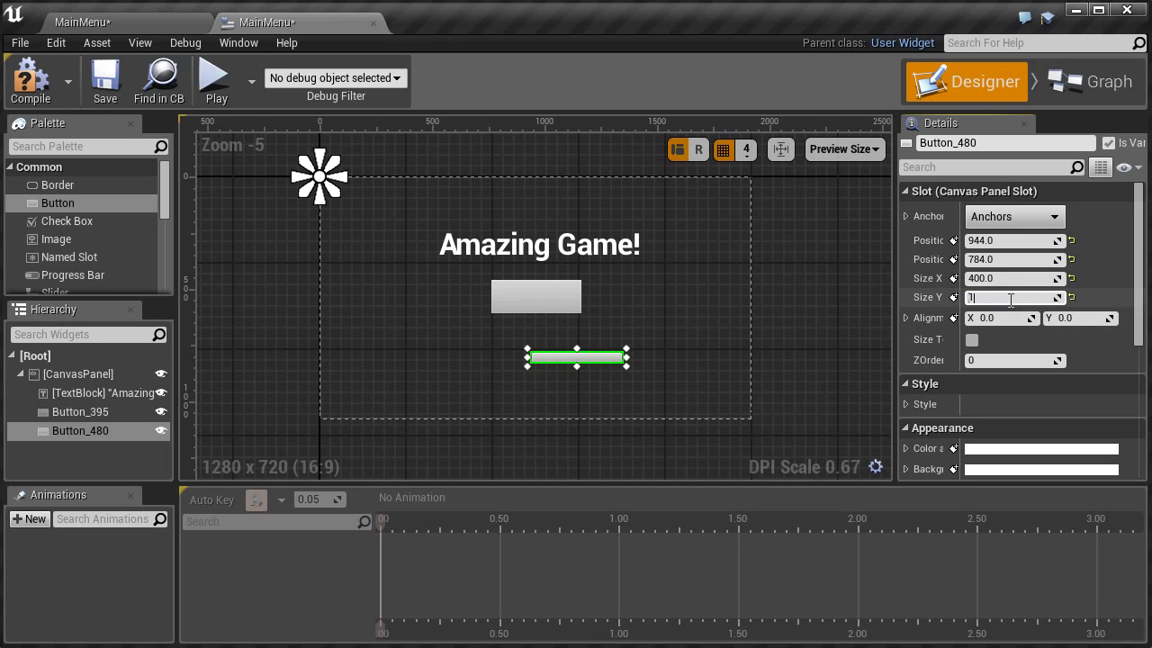
pyautogui.write('50')
pyautogui.press('Return')
pyautogui.moveTo(583, 364); pyautogui.dragTo(543, 352)
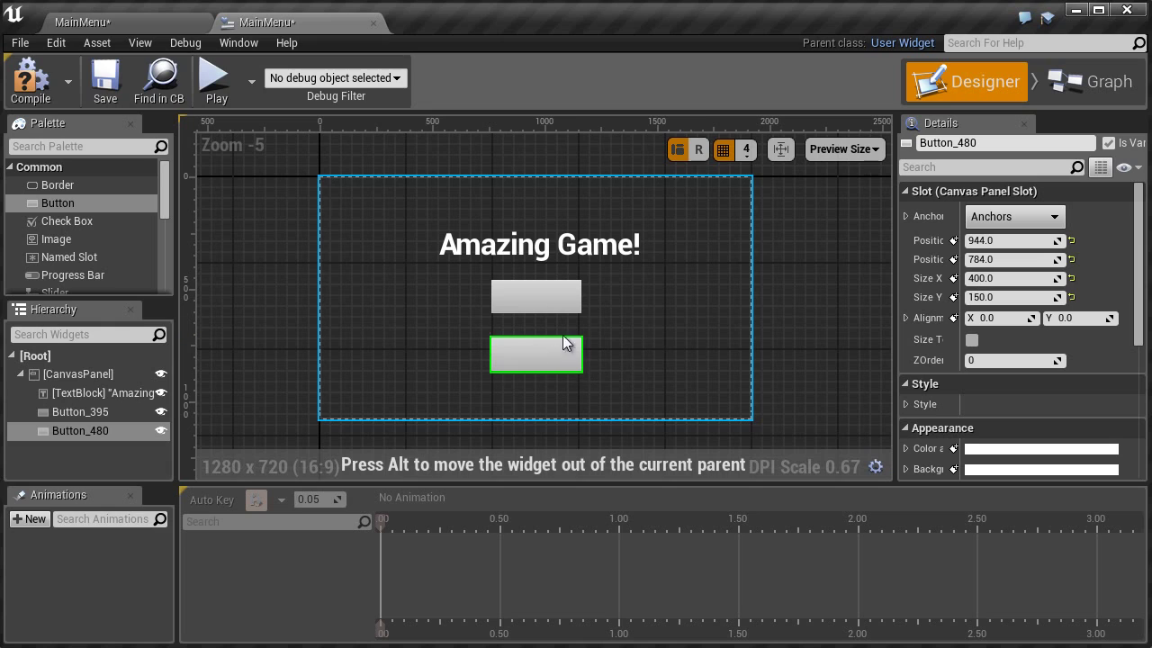
# Check the buttons' layout and rename the upper button to StartButton
pyautogui.click(623, 337)
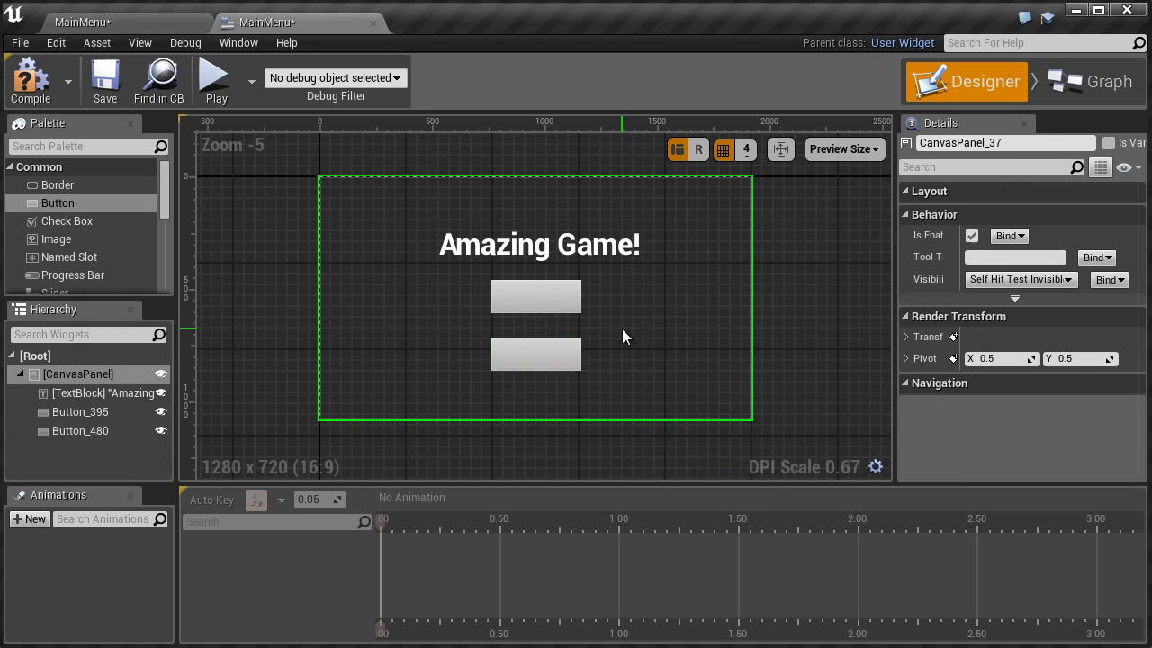
pyautogui.click(69, 410)
pyautogui.click(71, 430)
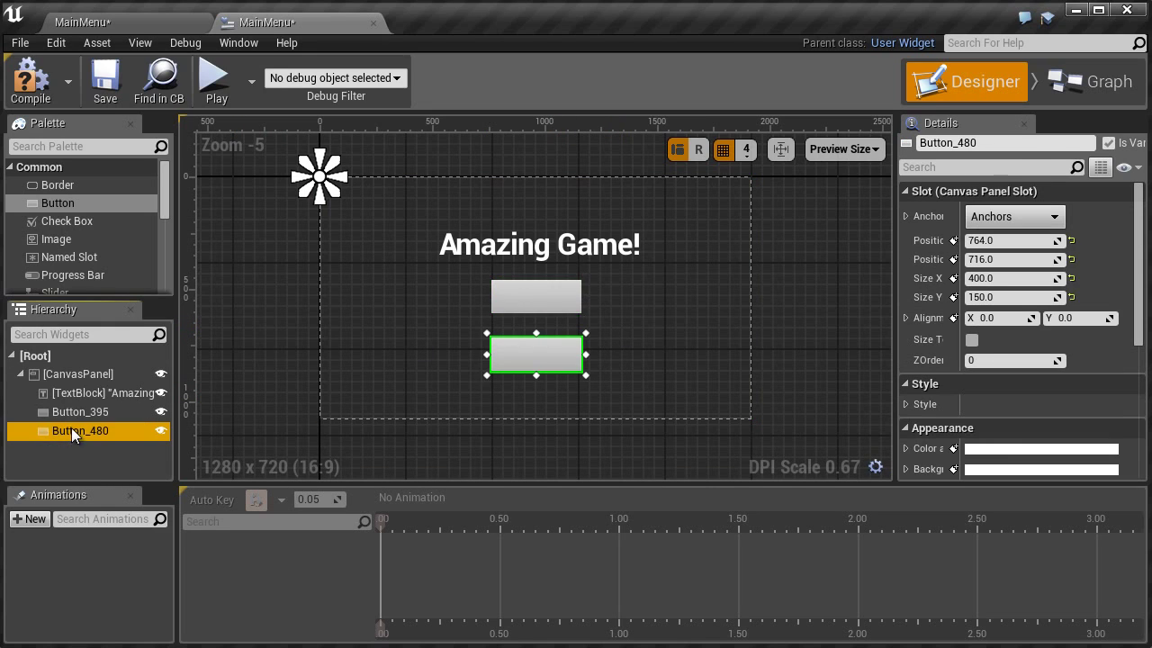
pyautogui.click(71, 411)
pyautogui.click(995, 142)
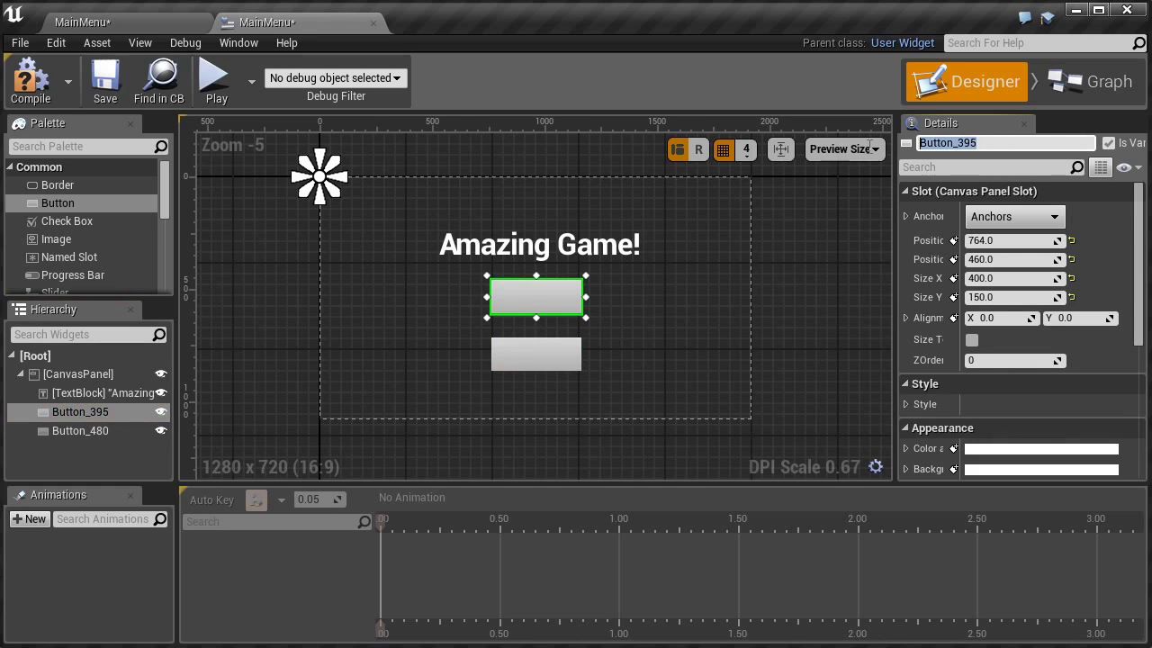
pyautogui.write('Start')
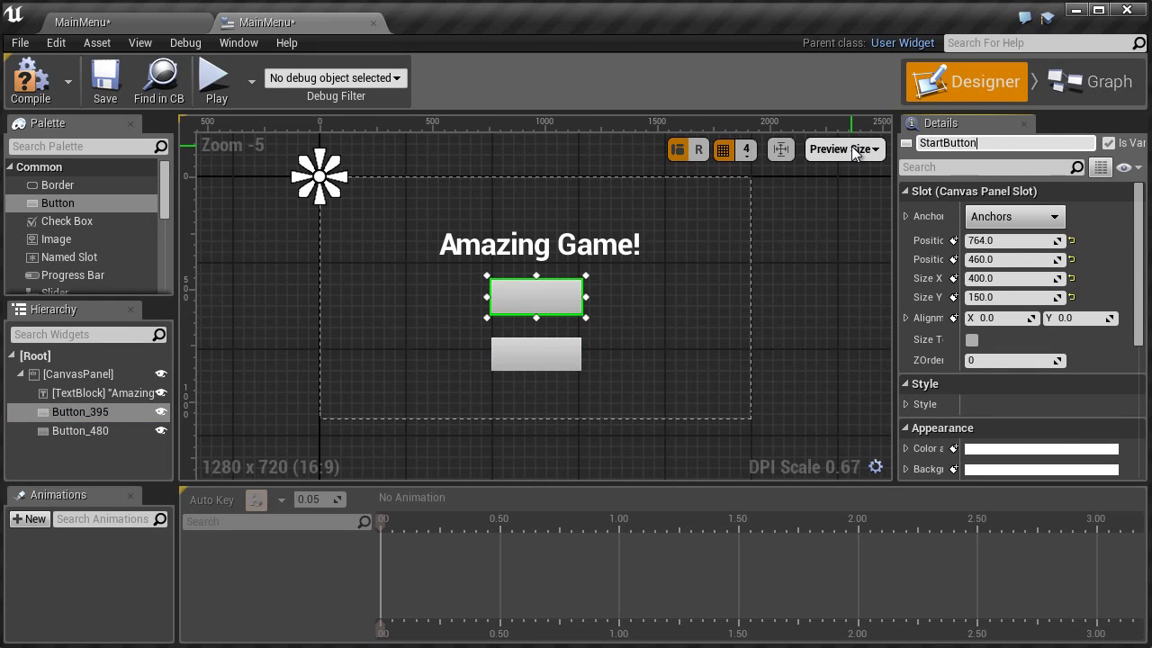
pyautogui.press('Return')
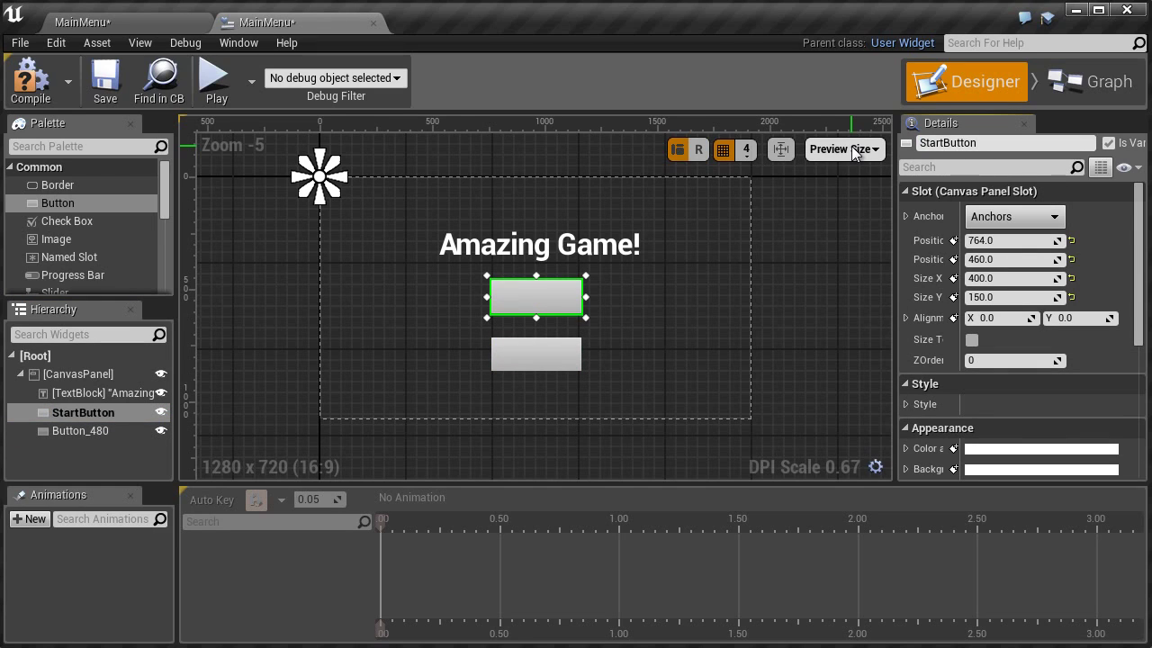
# Rename the lower button to QuitButton
pyautogui.click(62, 430)
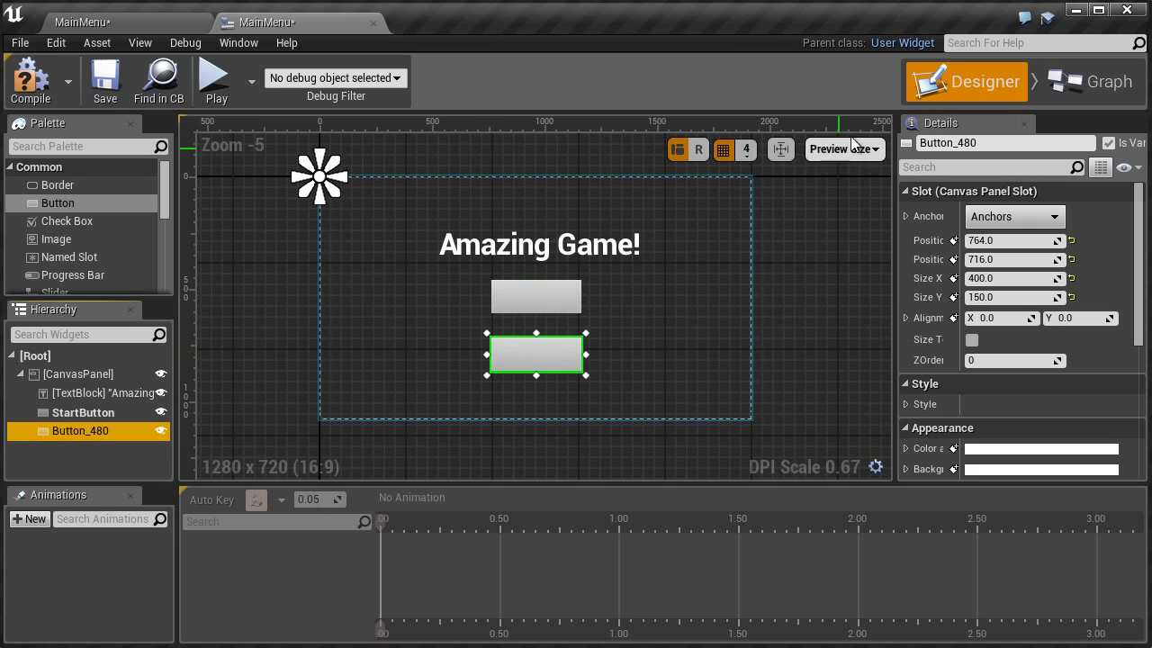
pyautogui.click(990, 142)
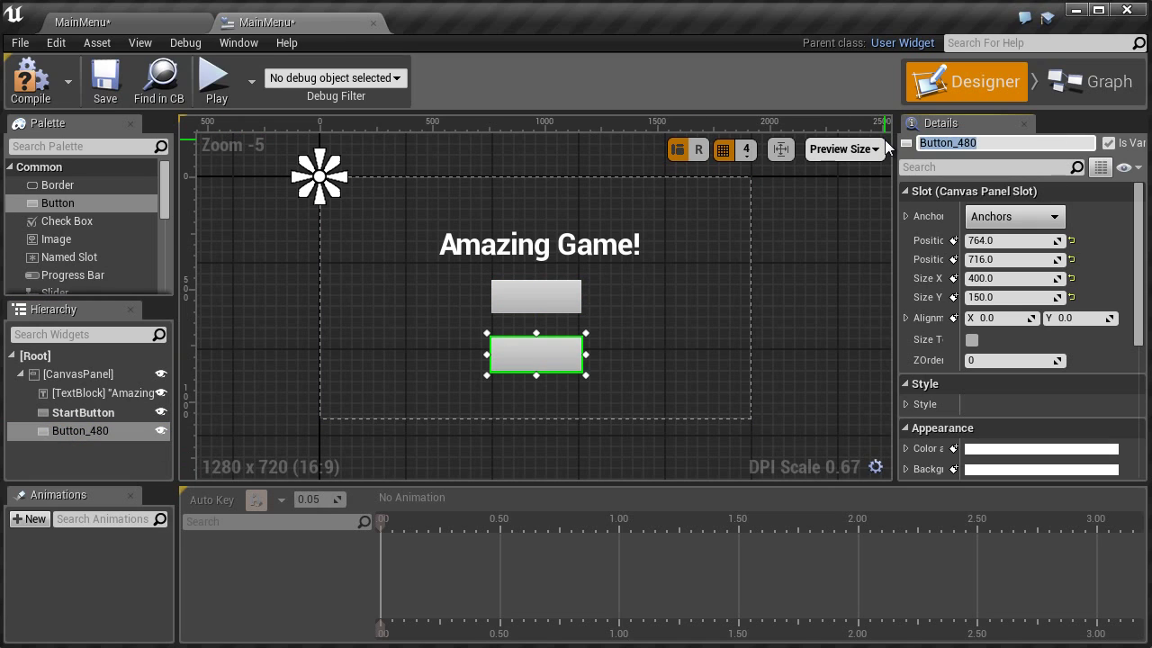
pyautogui.write('QuitButton')
pyautogui.press('Return')
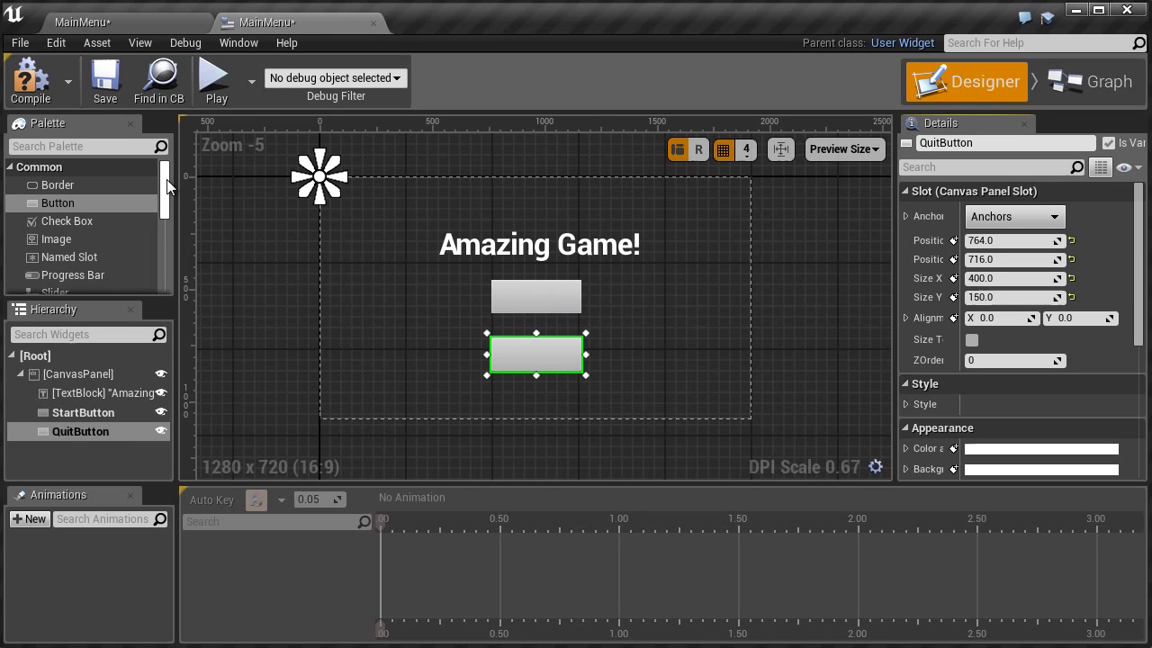
pyautogui.scroll(-3, 167, 185)
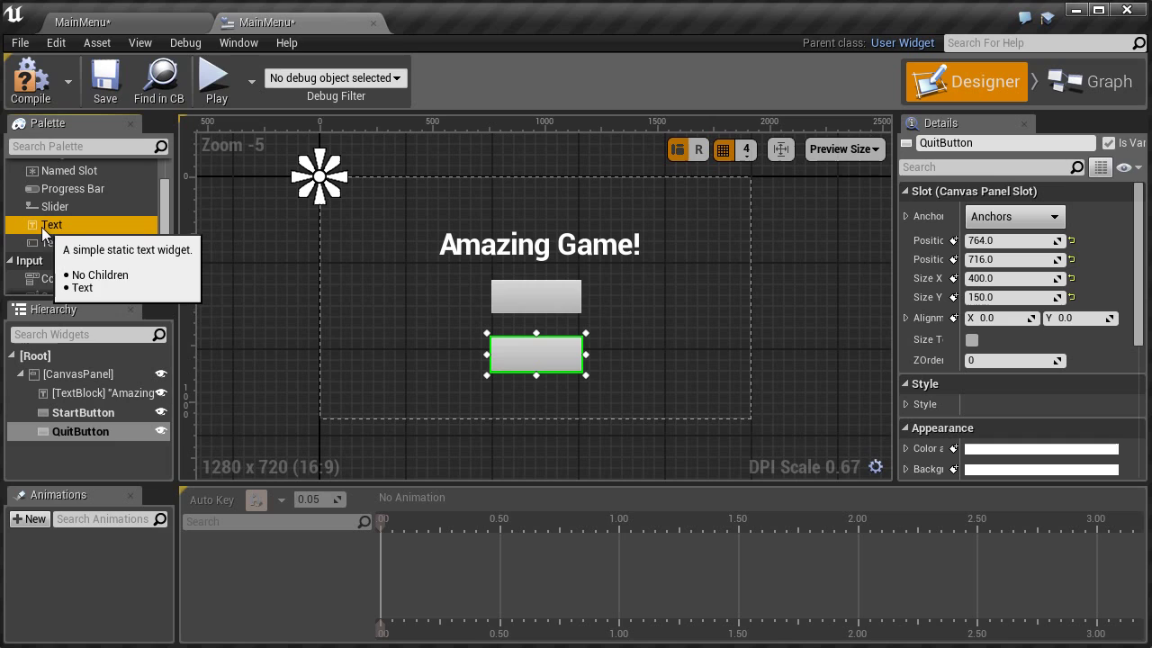
# Add a text block inside StartButton with font size 50 and black text
pyautogui.moveTo(42, 231); pyautogui.dragTo(531, 297)
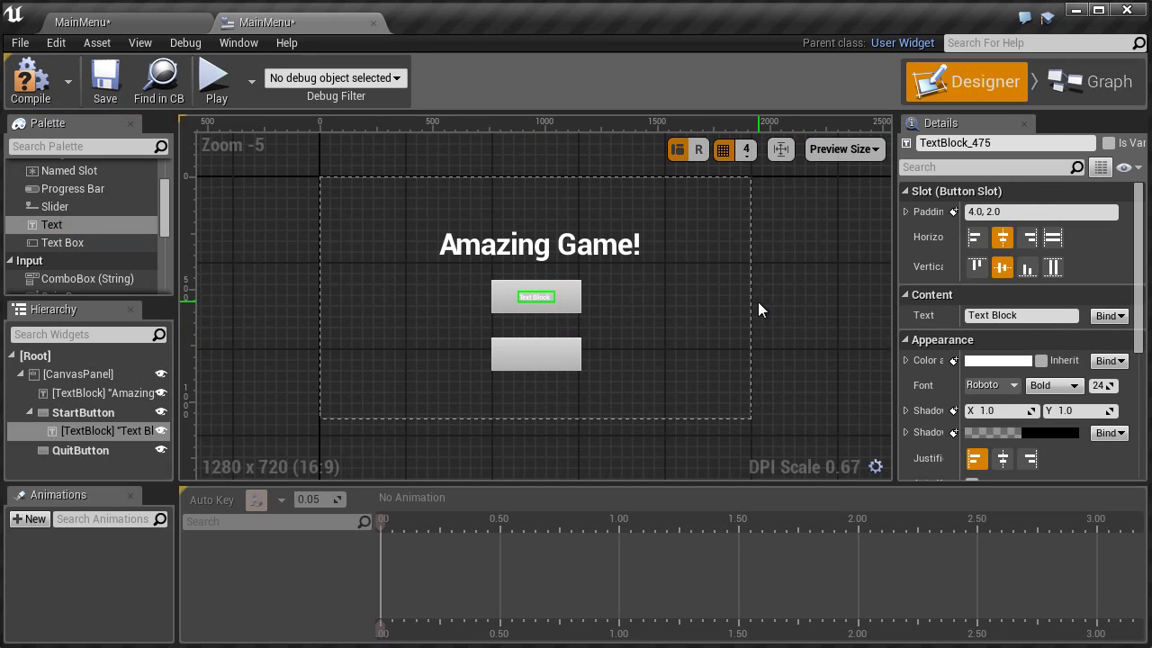
pyautogui.click(1099, 386)
pyautogui.write('5')
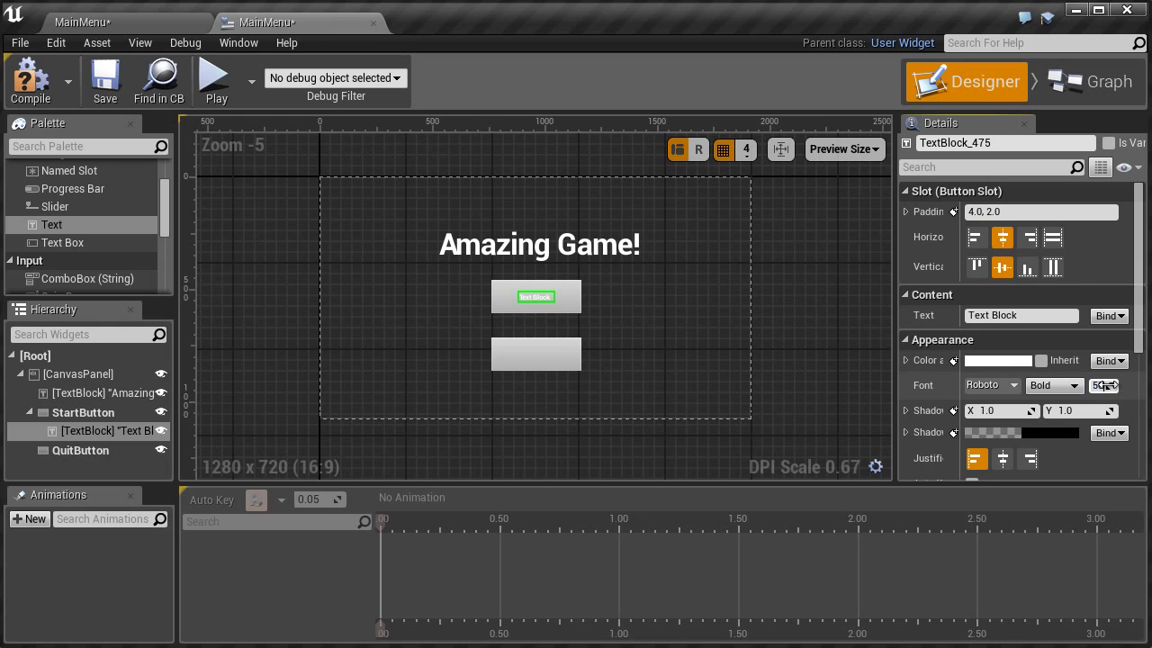
pyautogui.write('0')
pyautogui.press('Return')
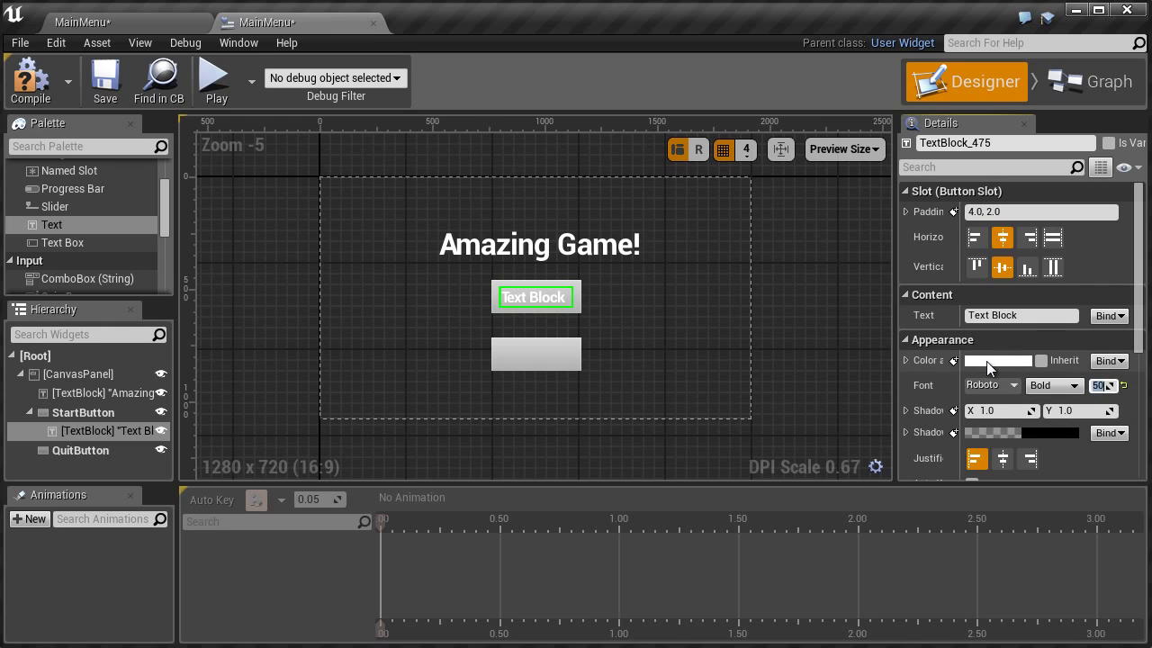
pyautogui.click(987, 361)
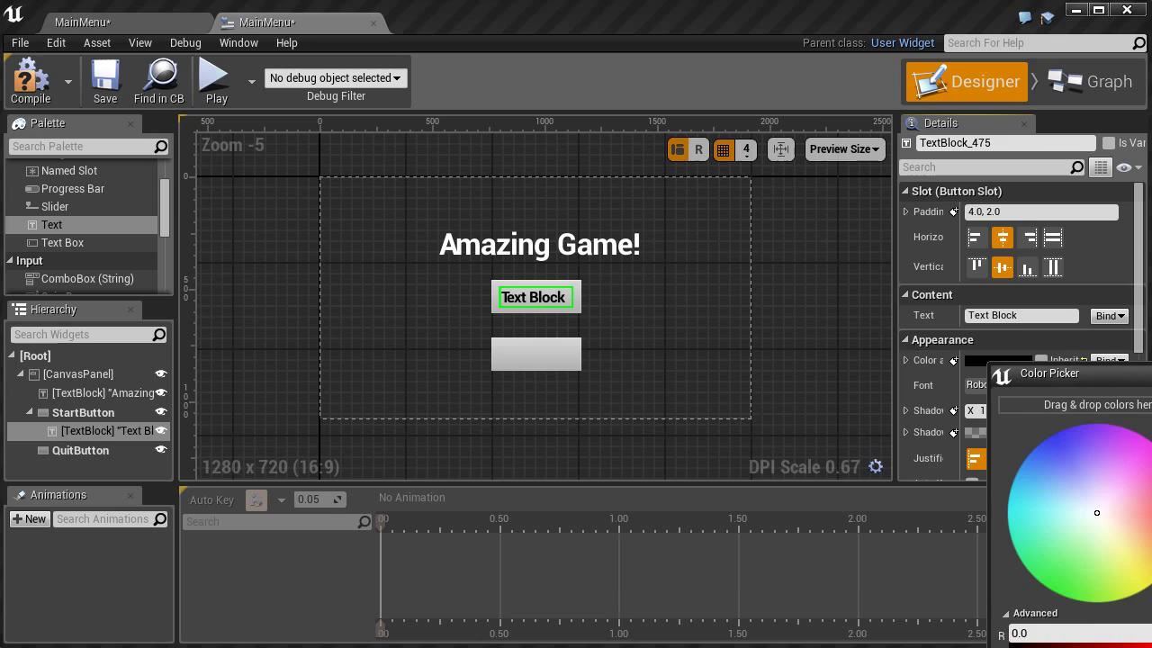
pyautogui.click(760, 467)
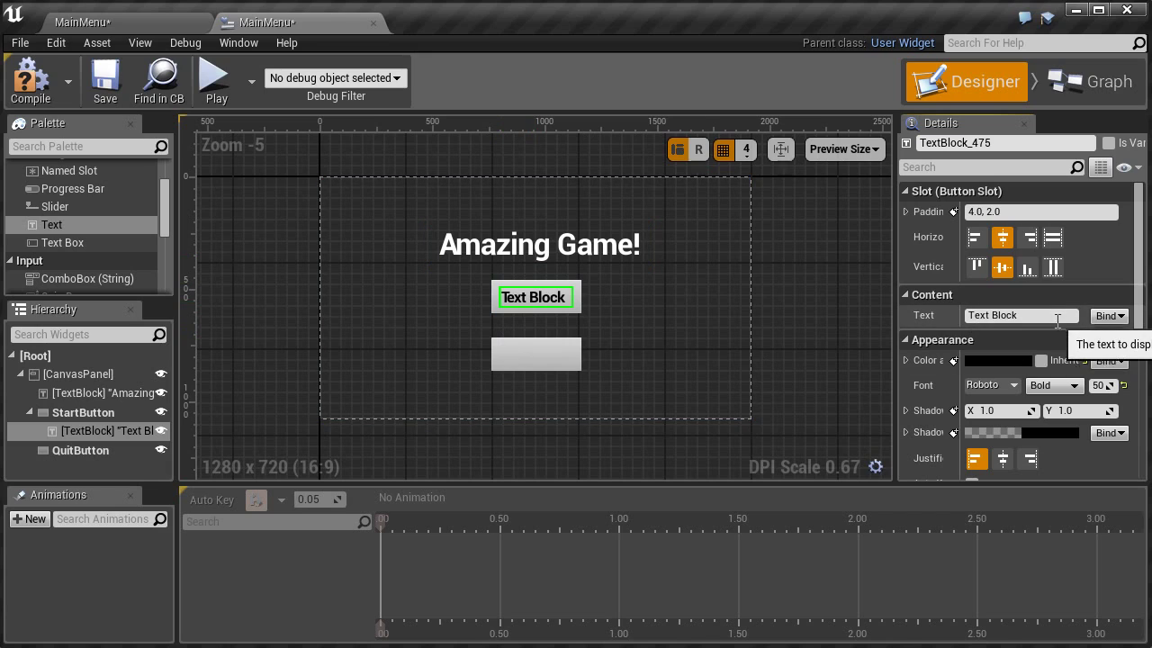
# Set the StartButton label text to 'Start'
pyautogui.click(1035, 320)
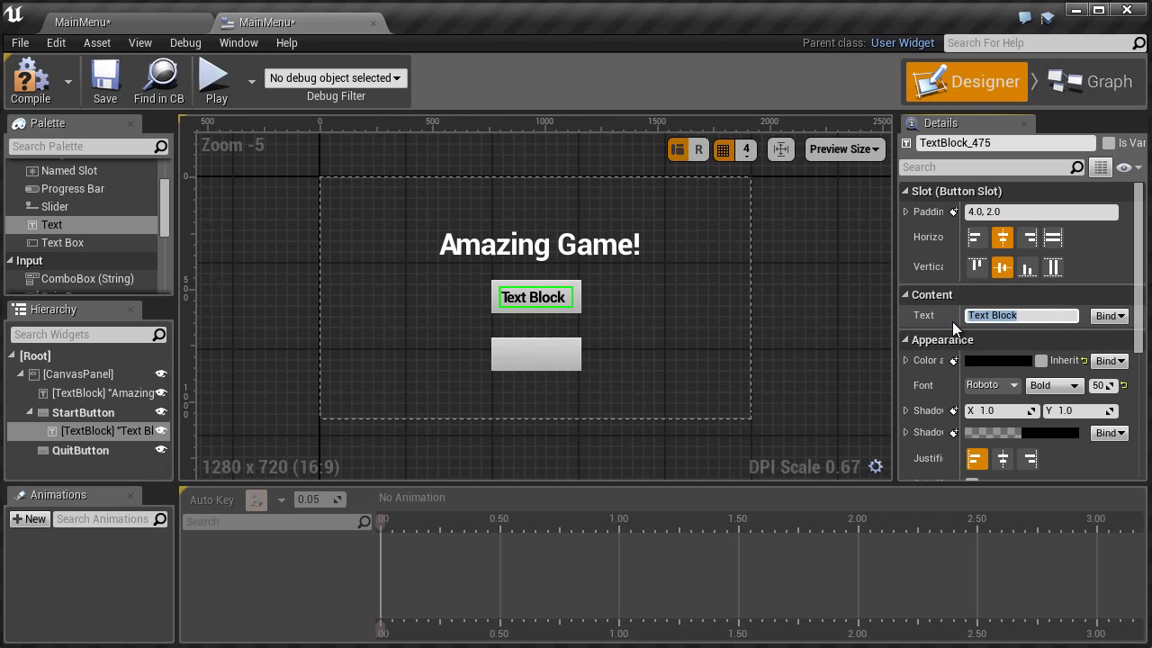
pyautogui.write('Start')
pyautogui.press('Return')
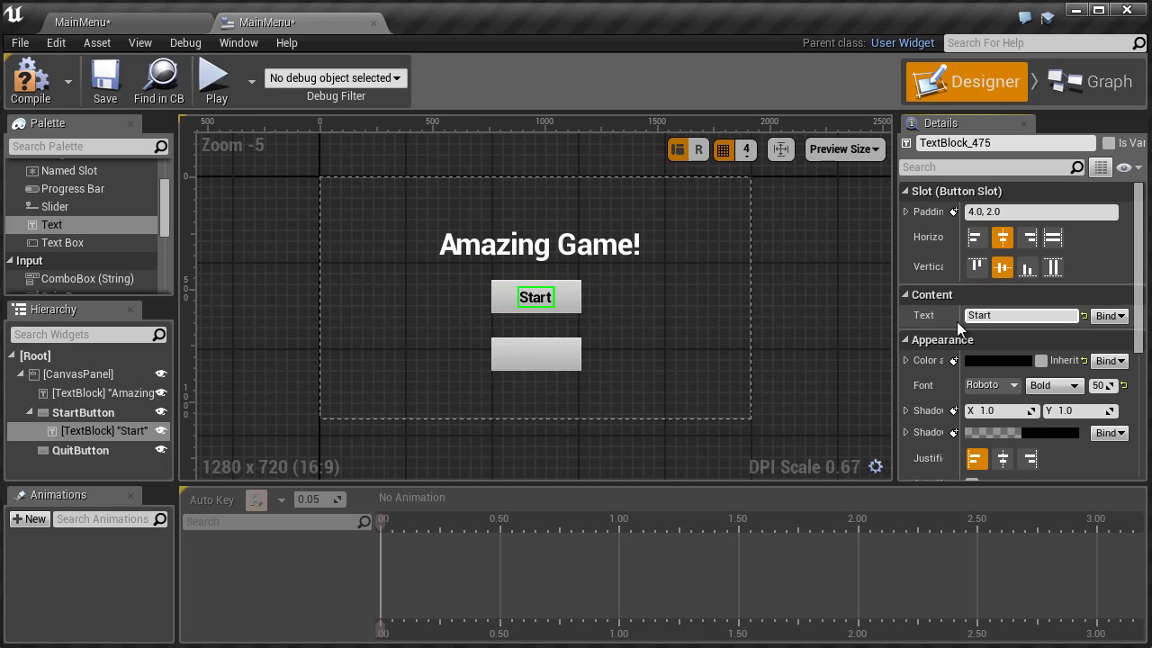
# Add a text block inside QuitButton and set its colour to black
pyautogui.moveTo(47, 225); pyautogui.dragTo(535, 358)
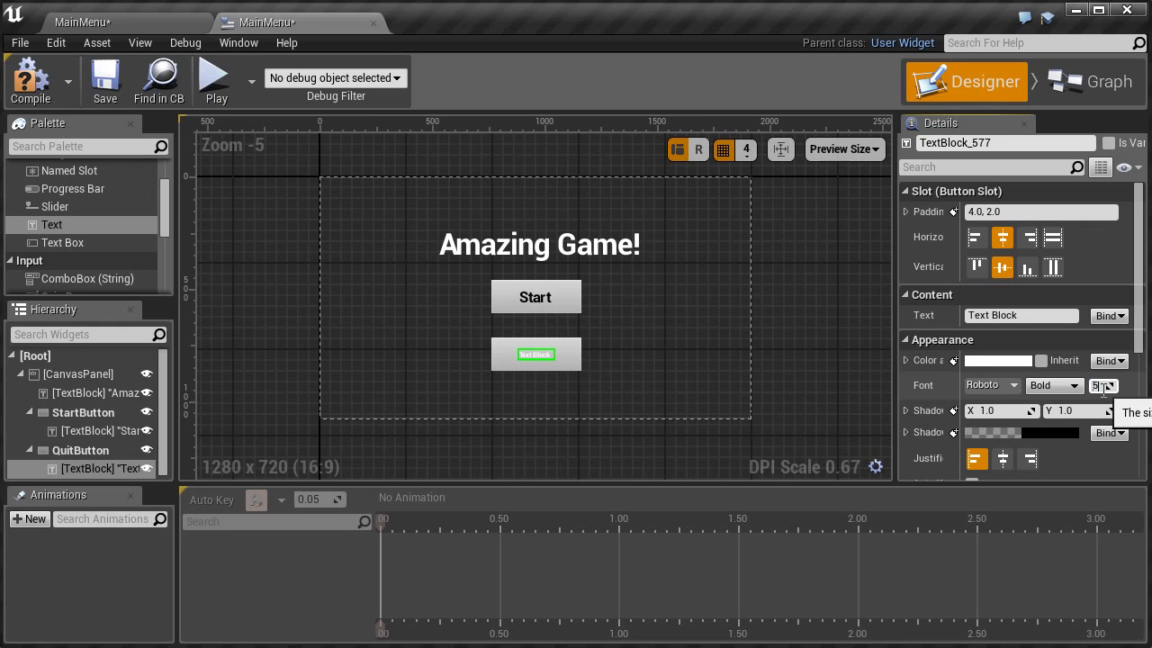
pyautogui.click(989, 362)
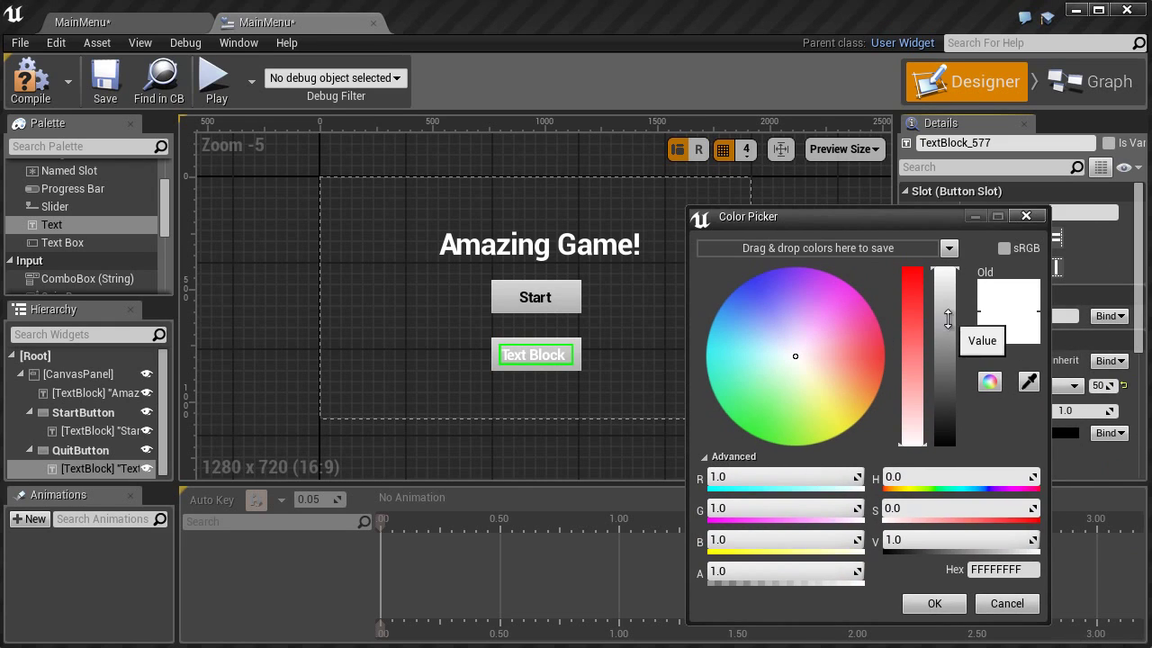
pyautogui.moveTo(944, 334); pyautogui.dragTo(944, 446)
pyautogui.click(936, 604)
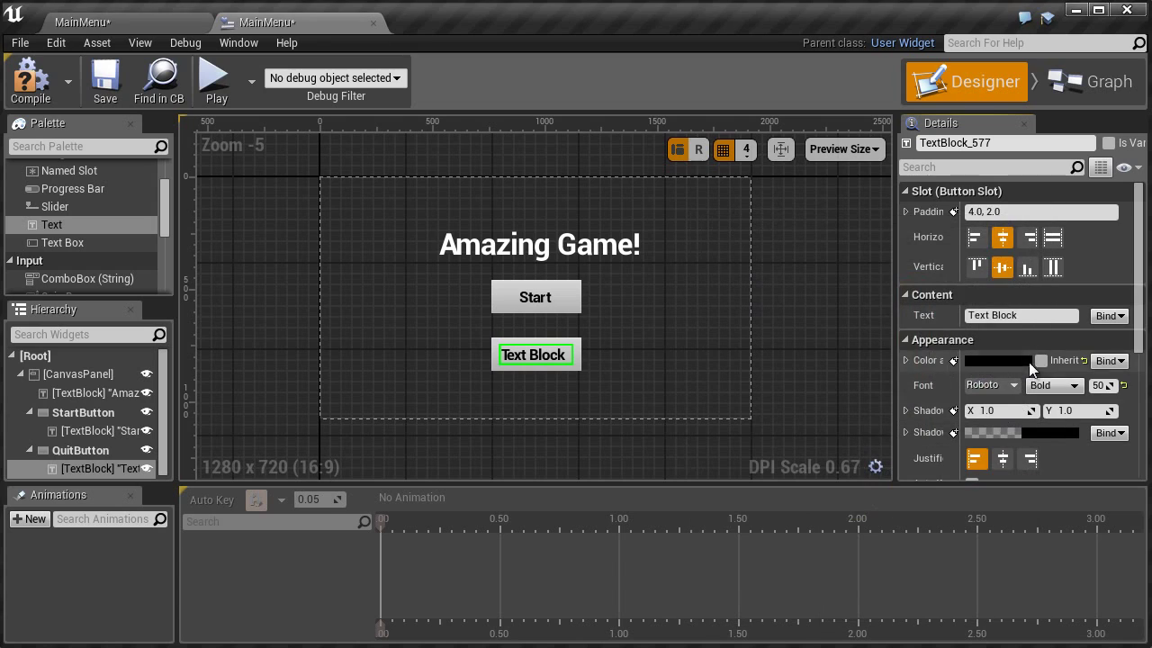
# Set the QuitButton label text to 'Quit!'
pyautogui.click(998, 315)
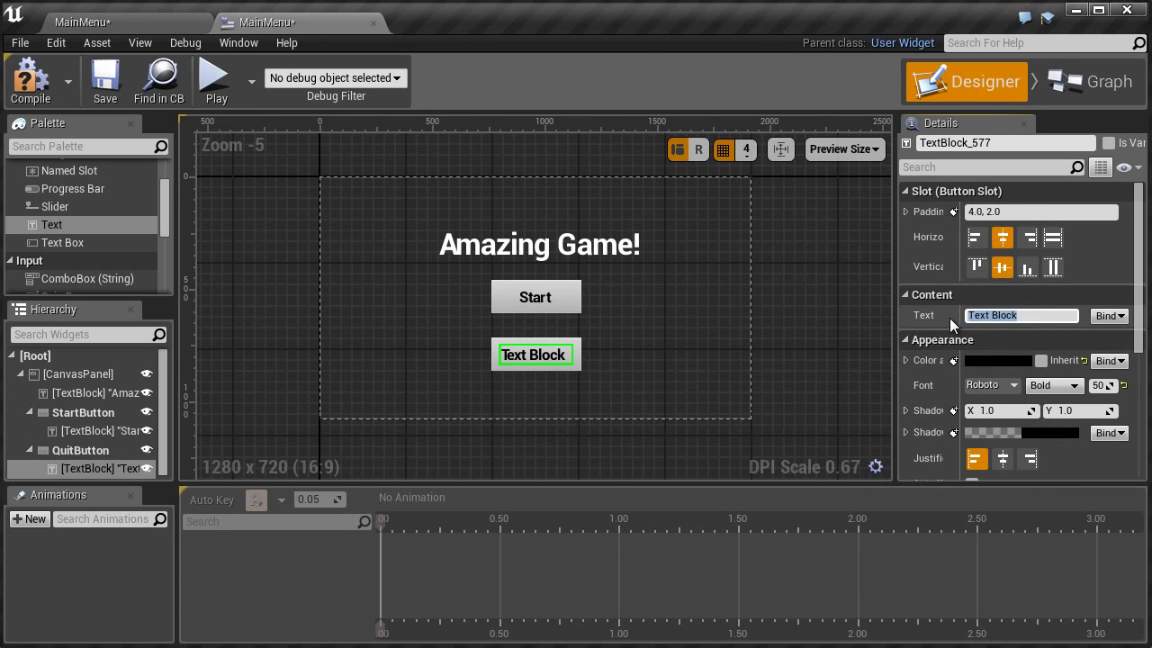
pyautogui.write('Quit')
pyautogui.press('Return')
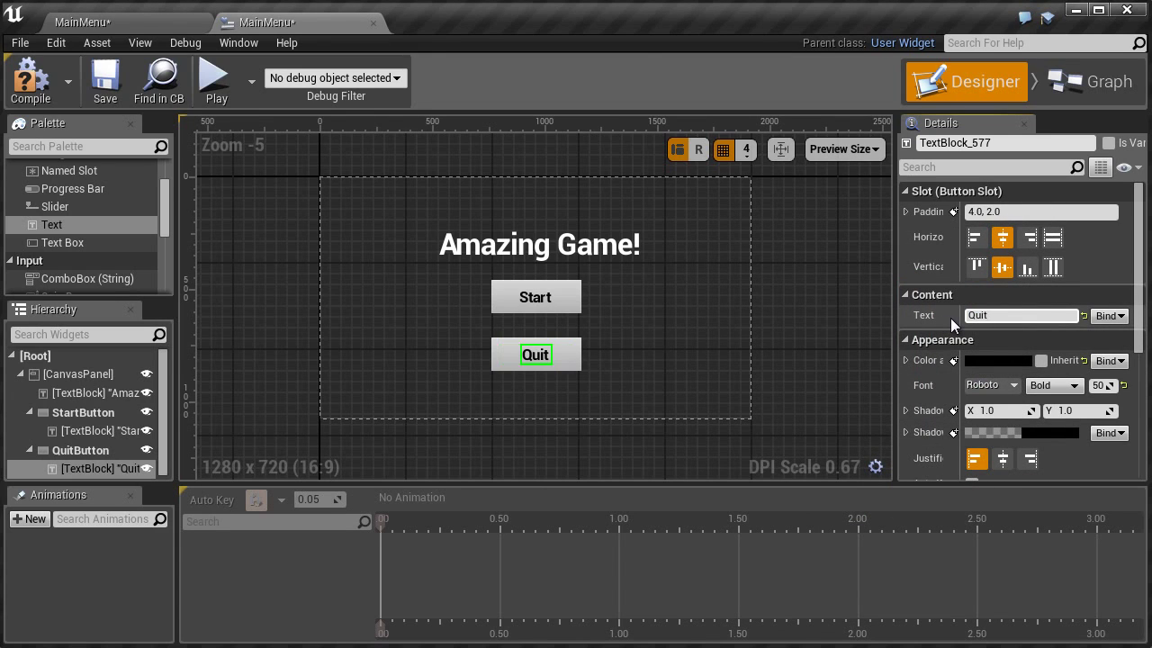
pyautogui.write('!')
pyautogui.press('Return')
pyautogui.click(838, 357)
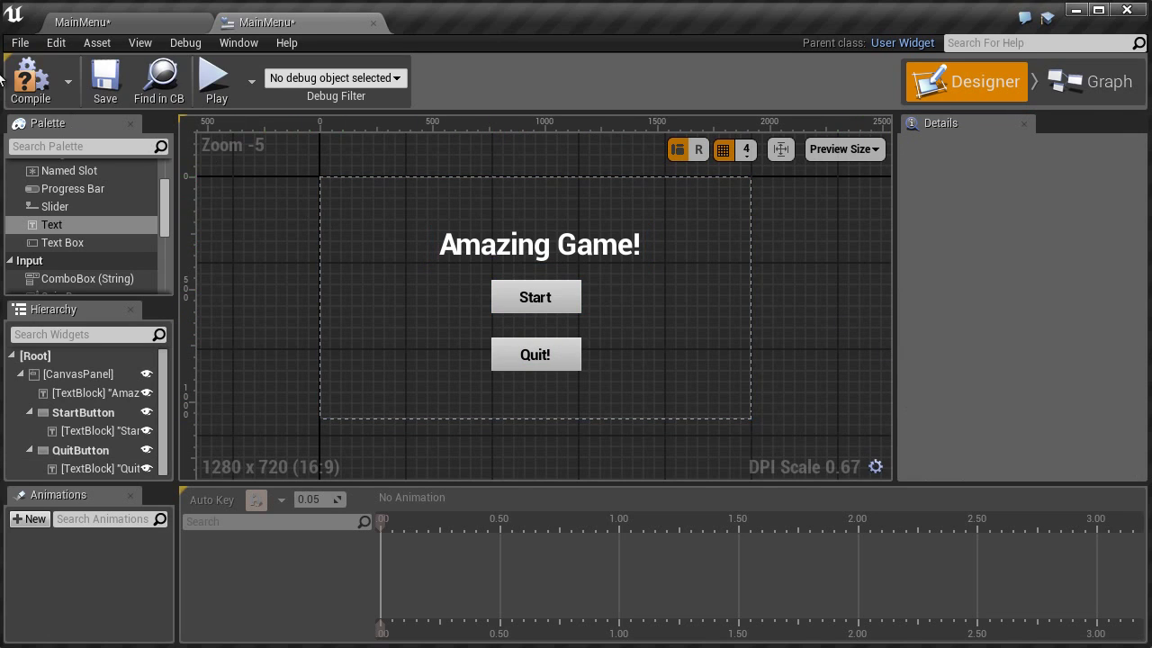
# Compile and save the MainMenu widget blueprint
pyautogui.click(29, 79)
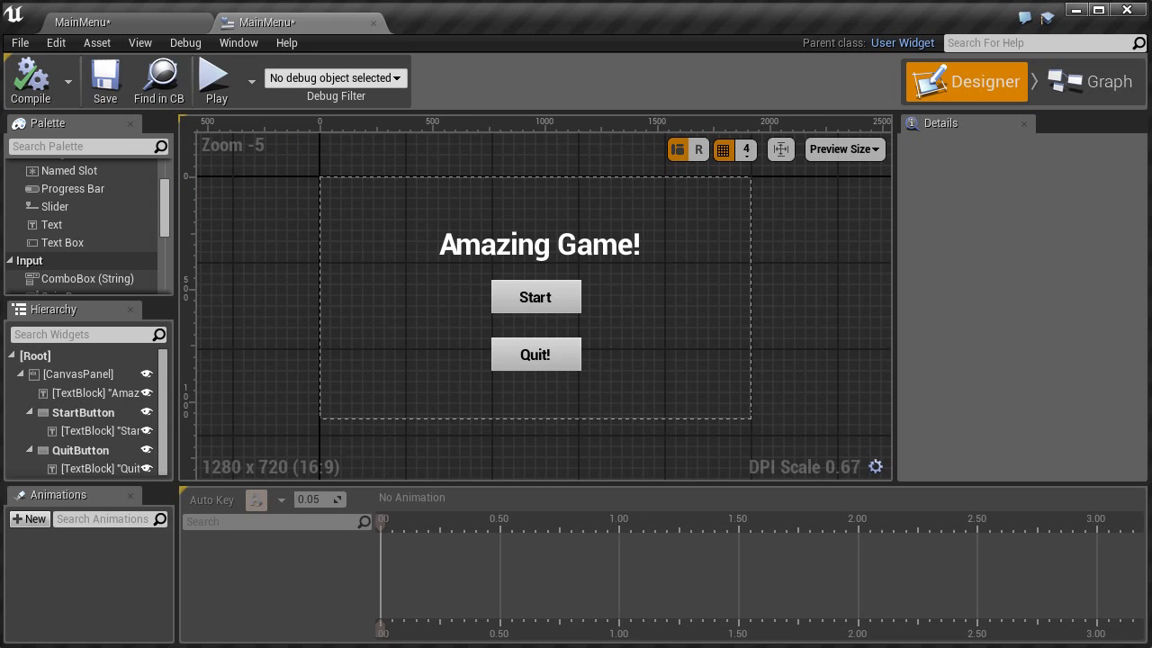
pyautogui.click(139, 21)
pyautogui.click(275, 22)
pyautogui.click(103, 90)
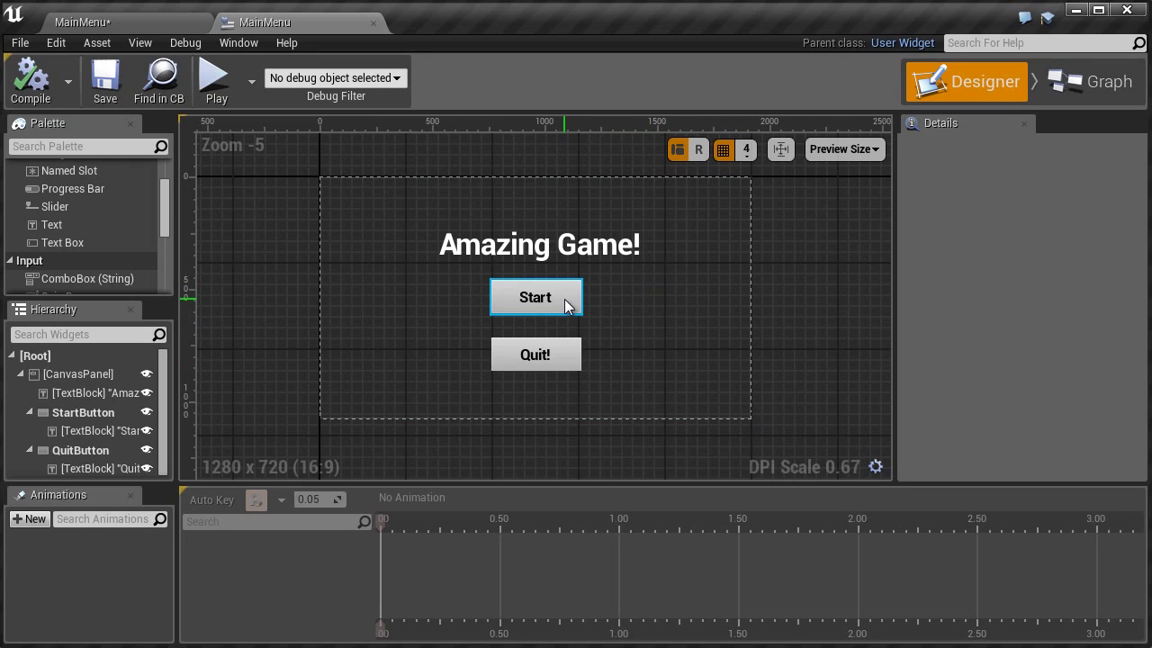
# Play-test the level from the level editor, then stop the session with Esc
pyautogui.click(116, 23)
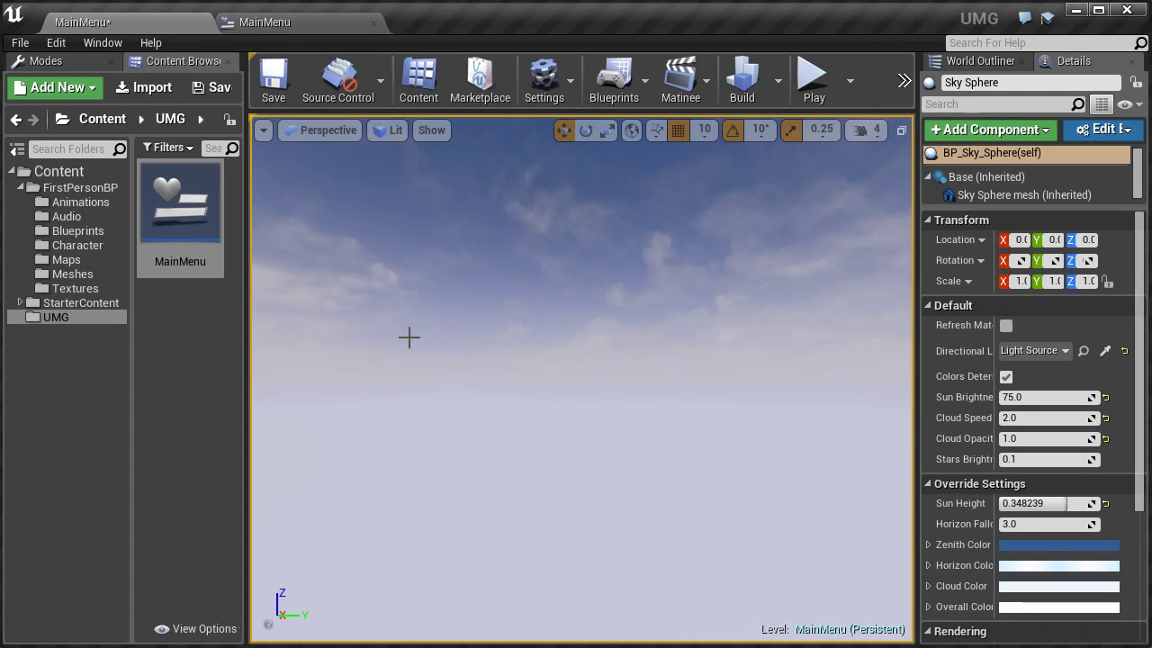
pyautogui.click(812, 83)
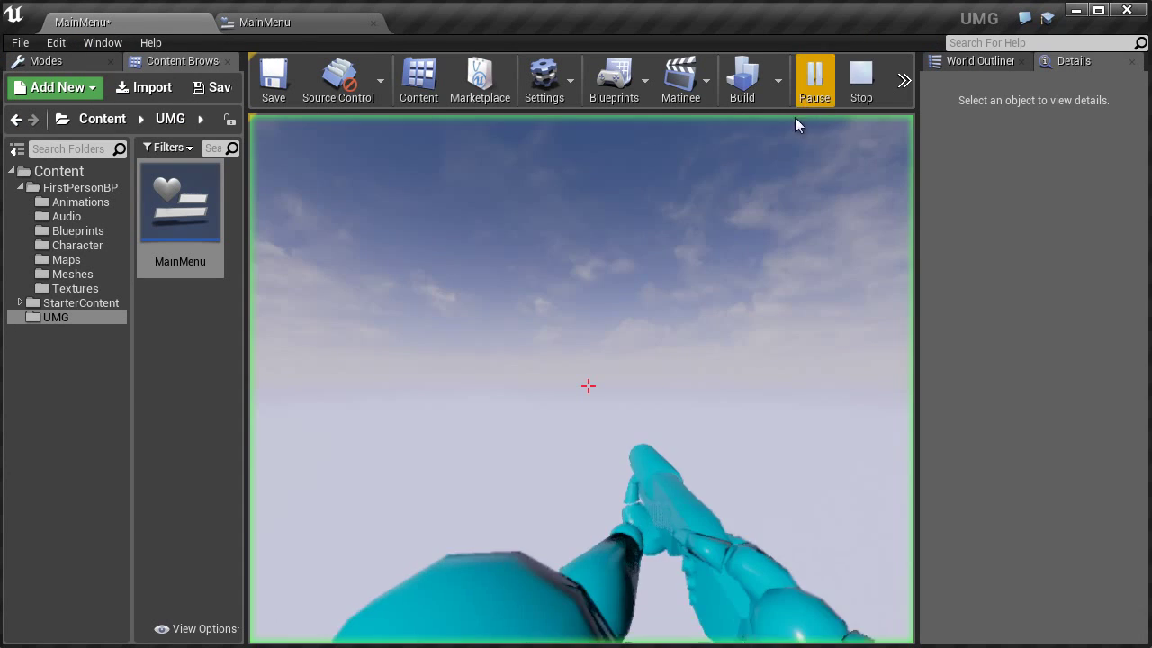
pyautogui.click(613, 437)
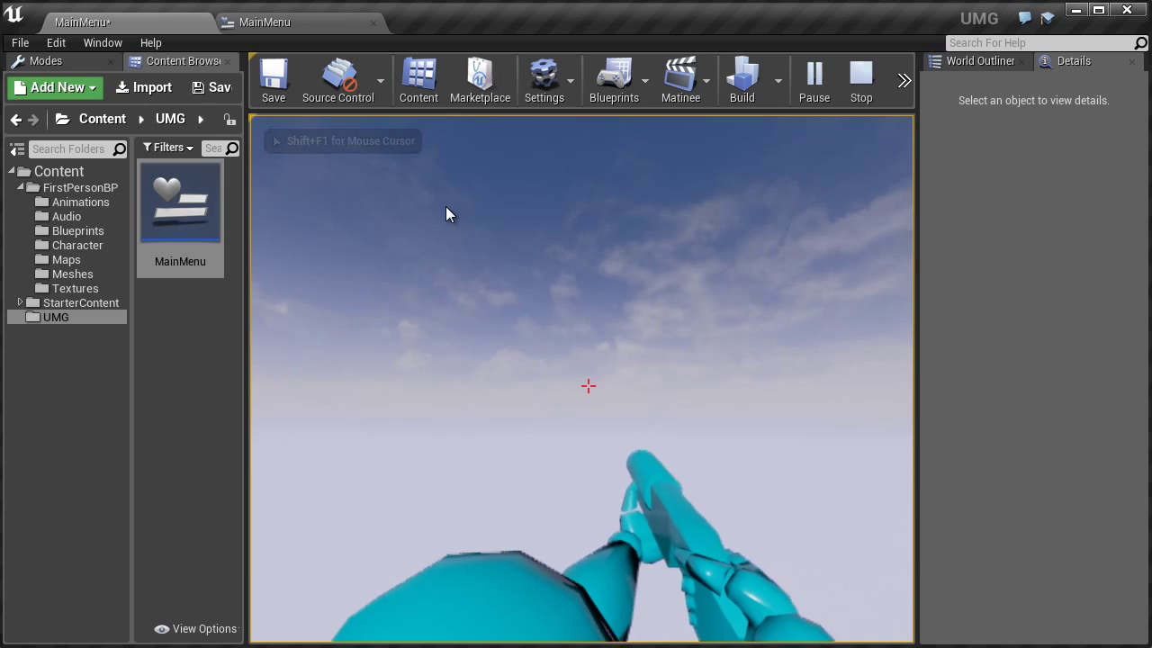
pyautogui.press('Escape')
# Open the Level Blueprint and place an Event Begin Play node
pyautogui.click(629, 83)
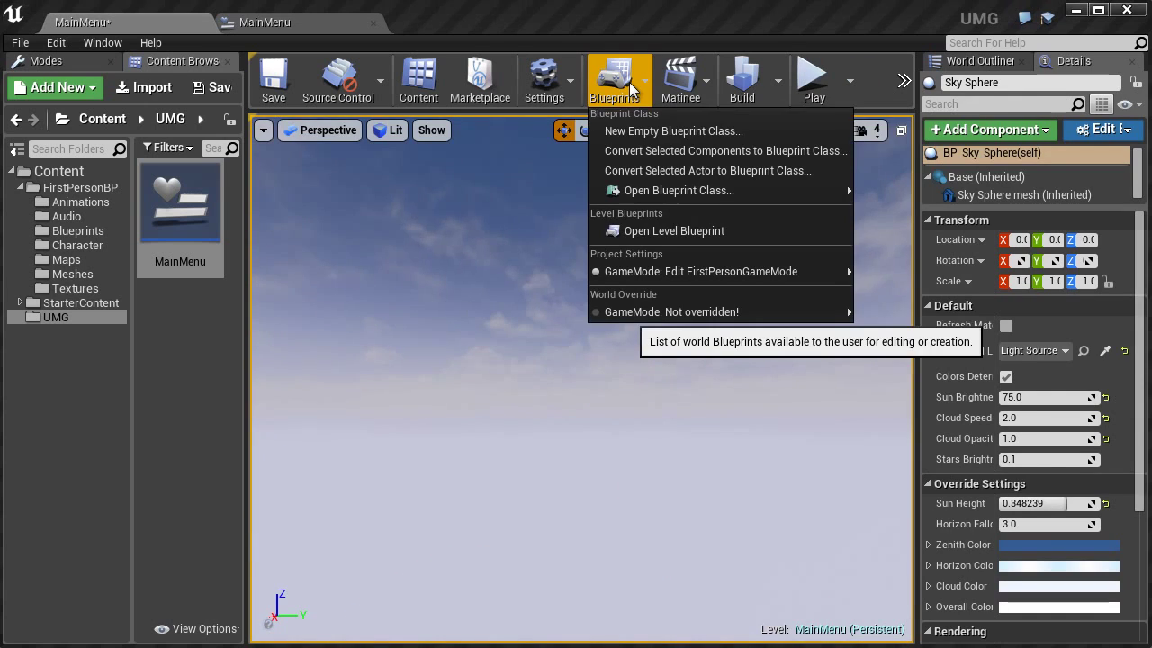
pyautogui.click(653, 231)
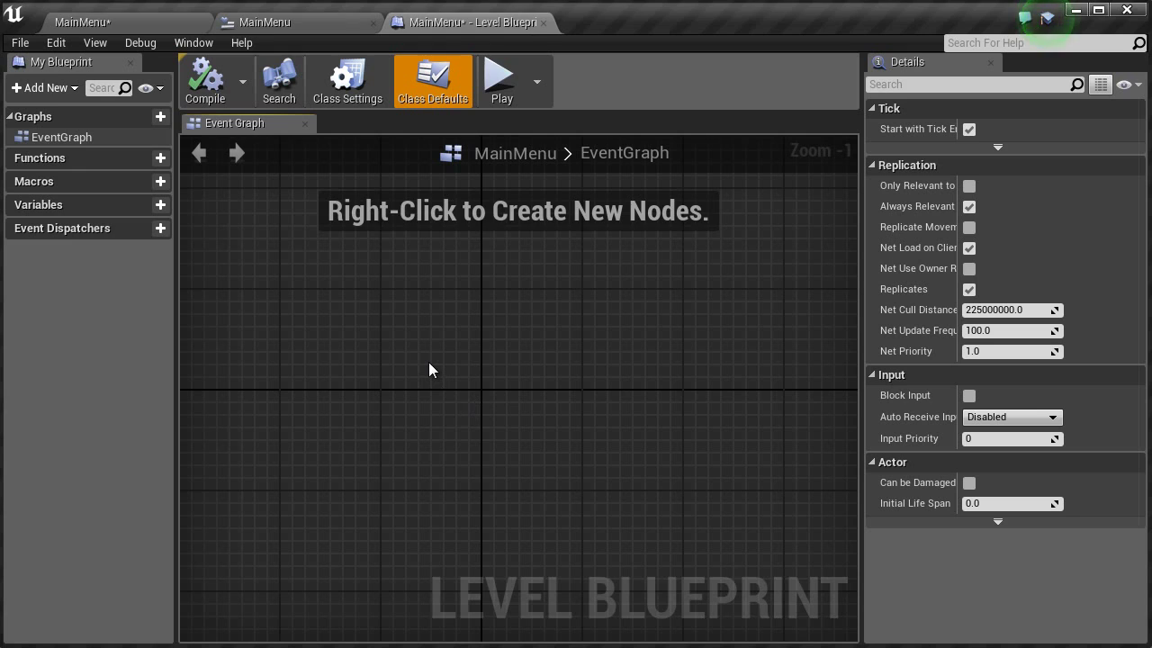
pyautogui.rightClick(429, 364)
pyautogui.write('even')
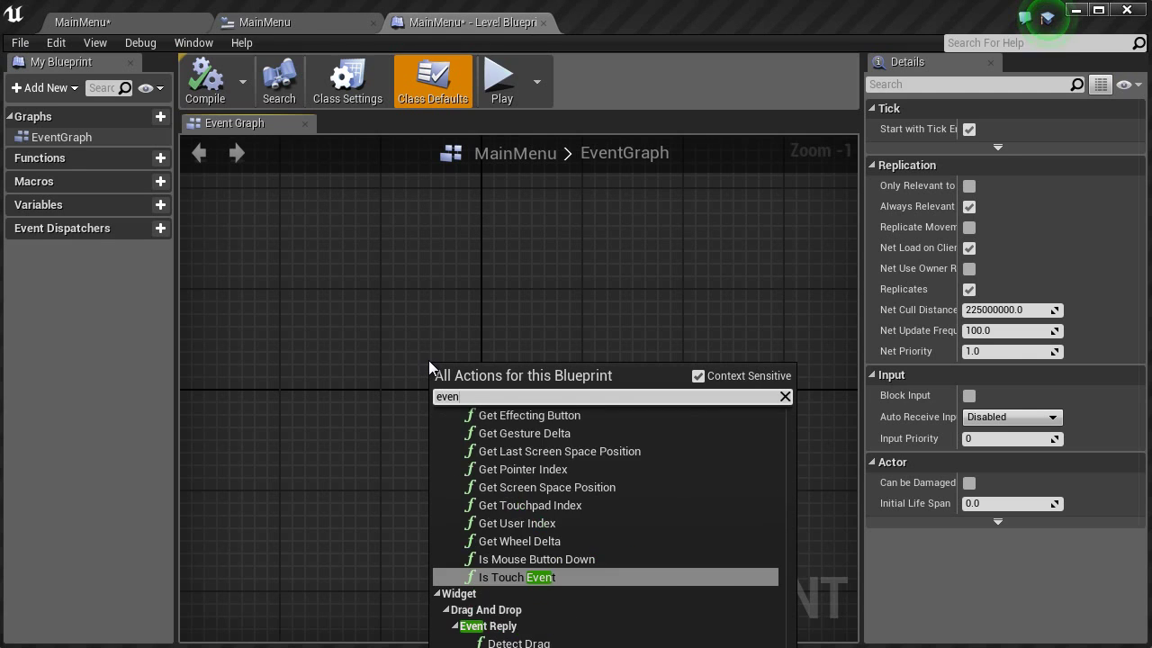
pyautogui.write('t be')
pyautogui.press('Return')
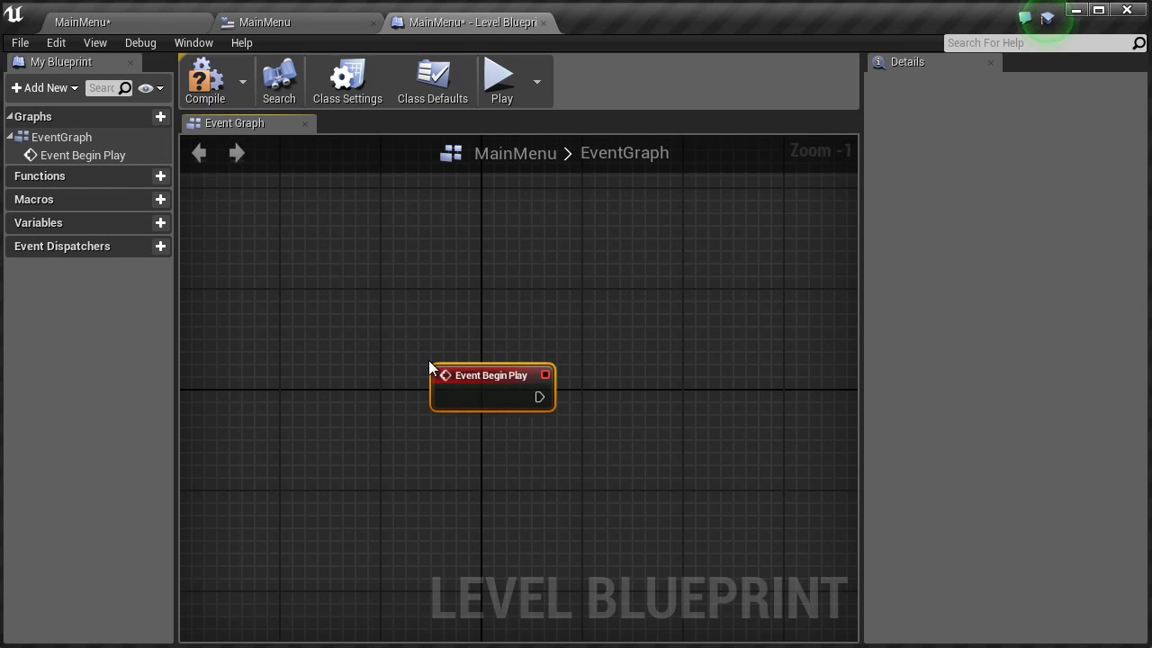
# Add a Create Widget node after Begin Play with MainMenu as the widget class
pyautogui.rightClick(552, 275)
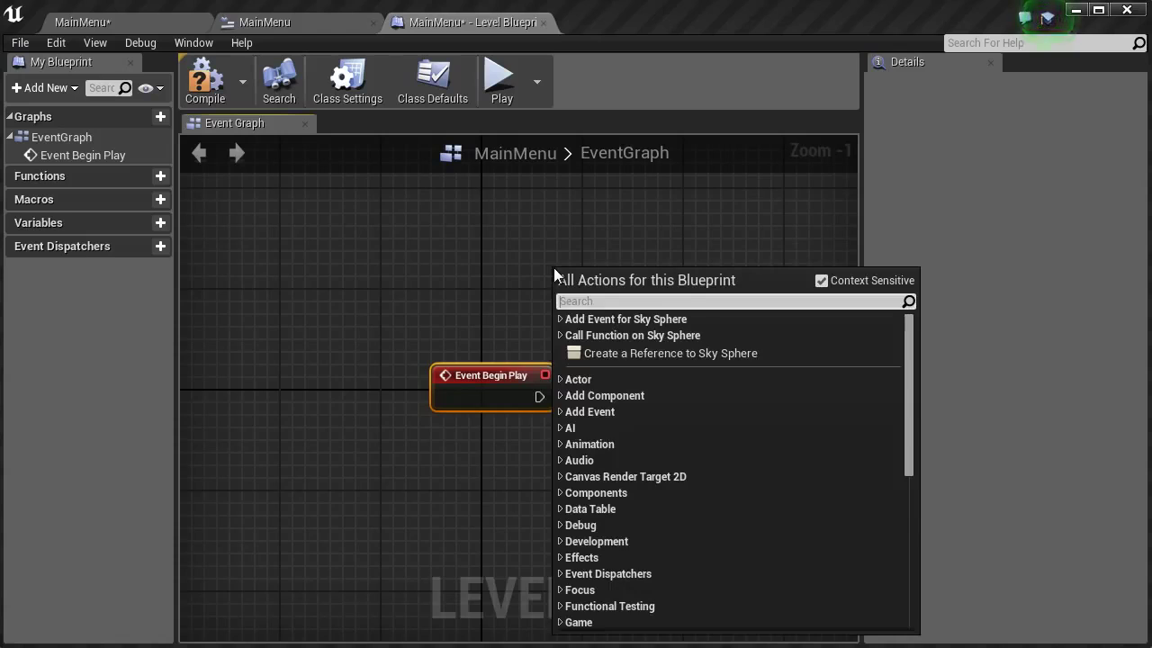
pyautogui.click(424, 237)
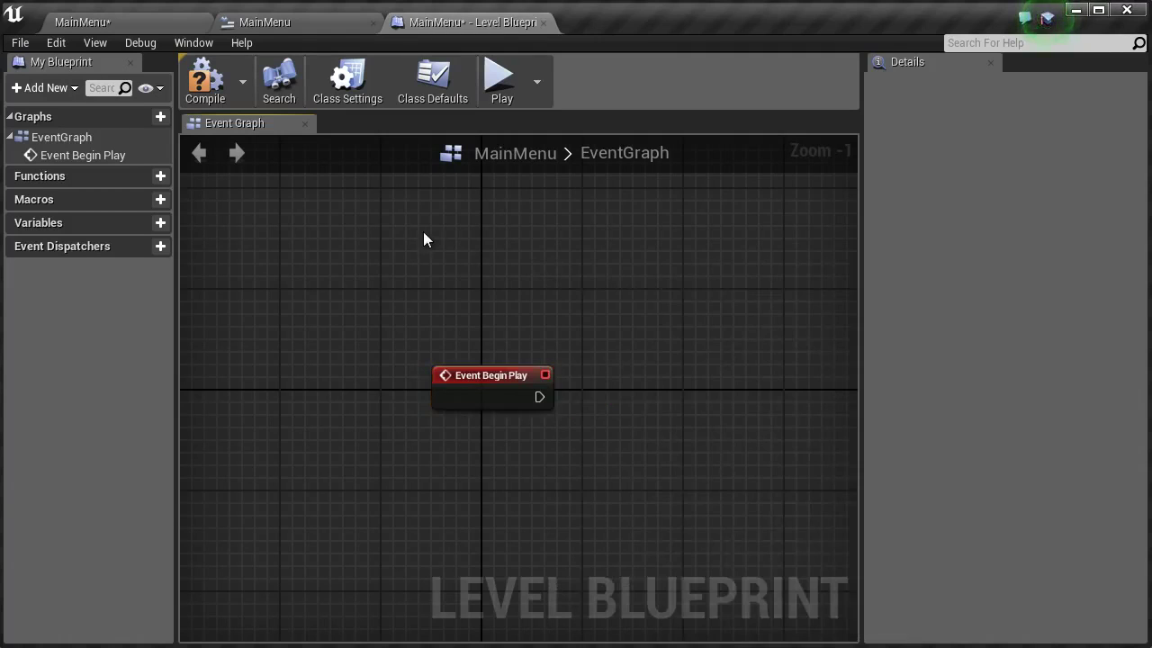
pyautogui.moveTo(424, 237); pyautogui.dragTo(417, 393, button='right')
pyautogui.moveTo(417, 392); pyautogui.dragTo(514, 371)
pyautogui.write('c')
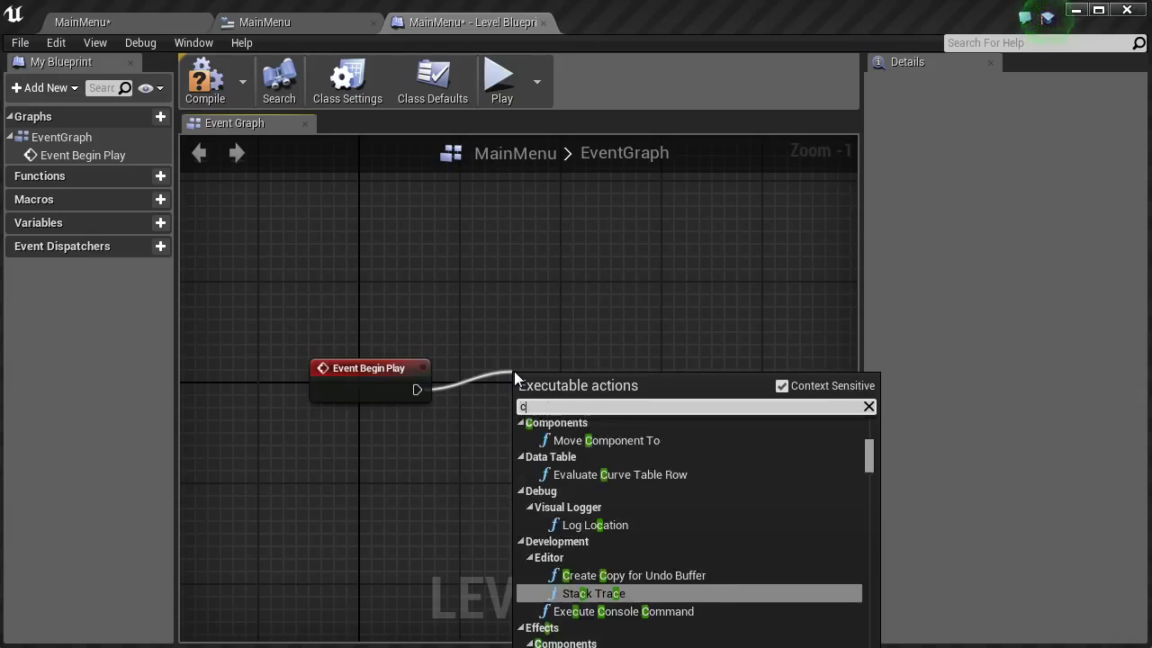
pyautogui.write('reatewid')
pyautogui.press('Return')
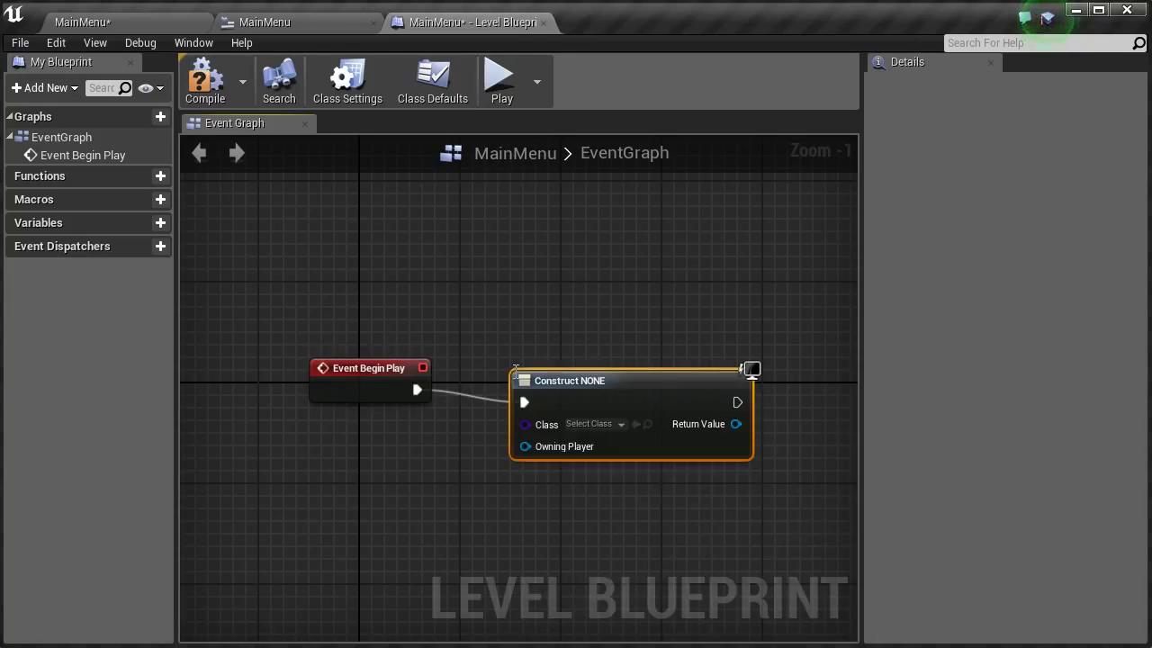
pyautogui.moveTo(638, 588); pyautogui.dragTo(572, 574, button='right')
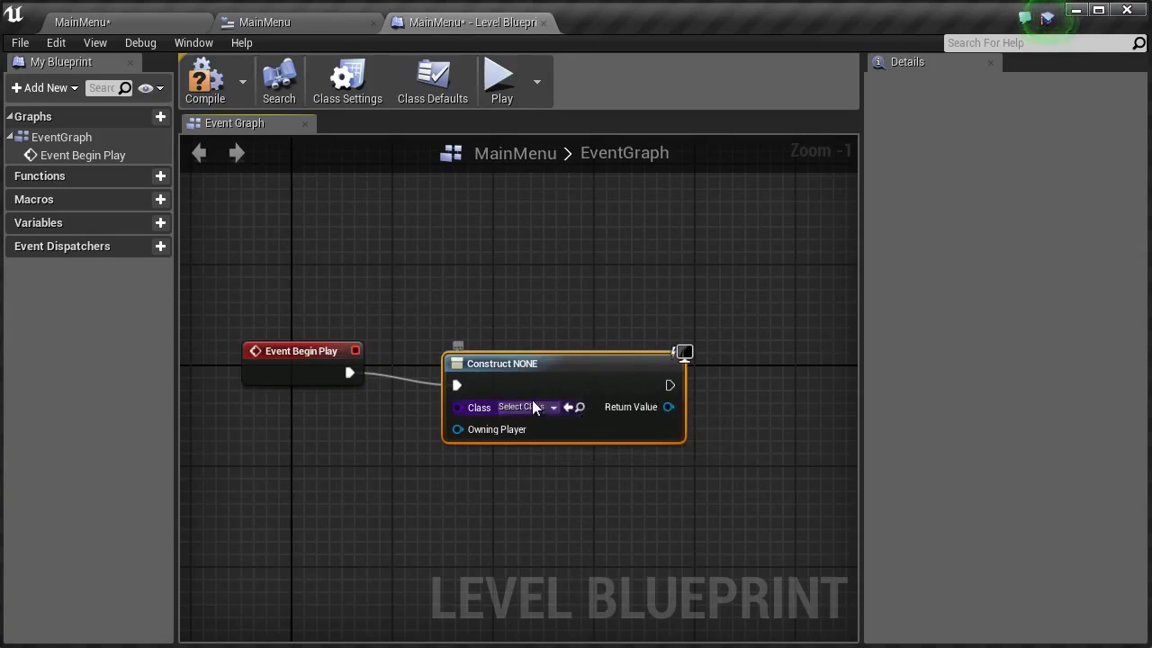
pyautogui.click(534, 406)
pyautogui.scroll(-1, 582, 463)
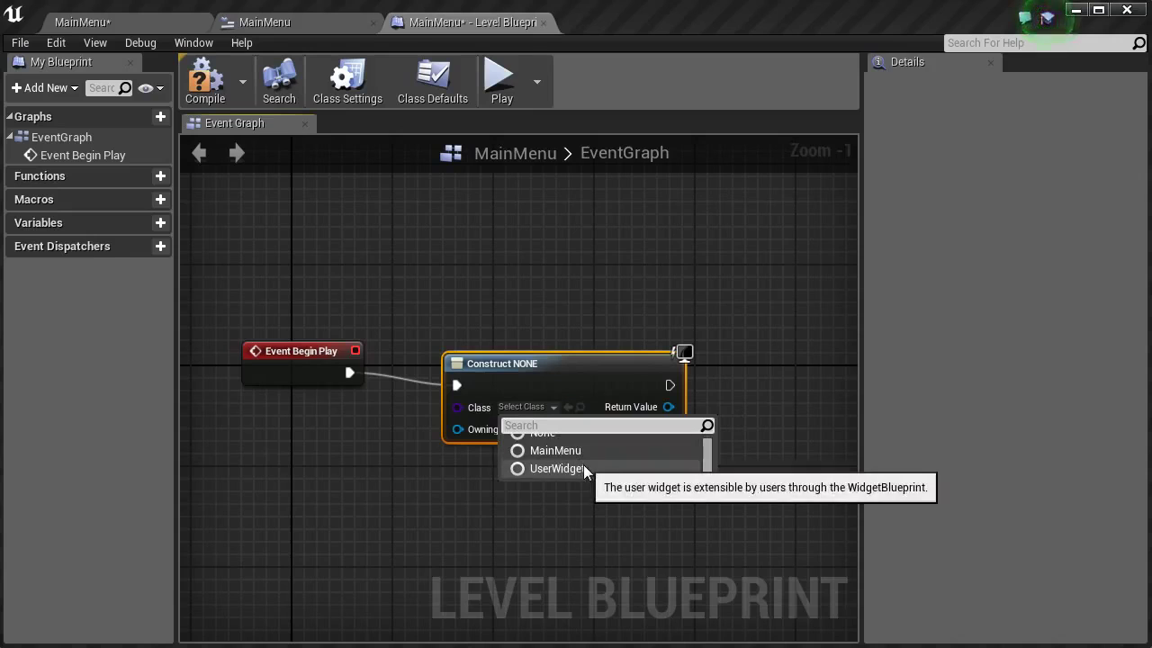
pyautogui.click(566, 455)
pyautogui.moveTo(451, 372); pyautogui.dragTo(463, 359)
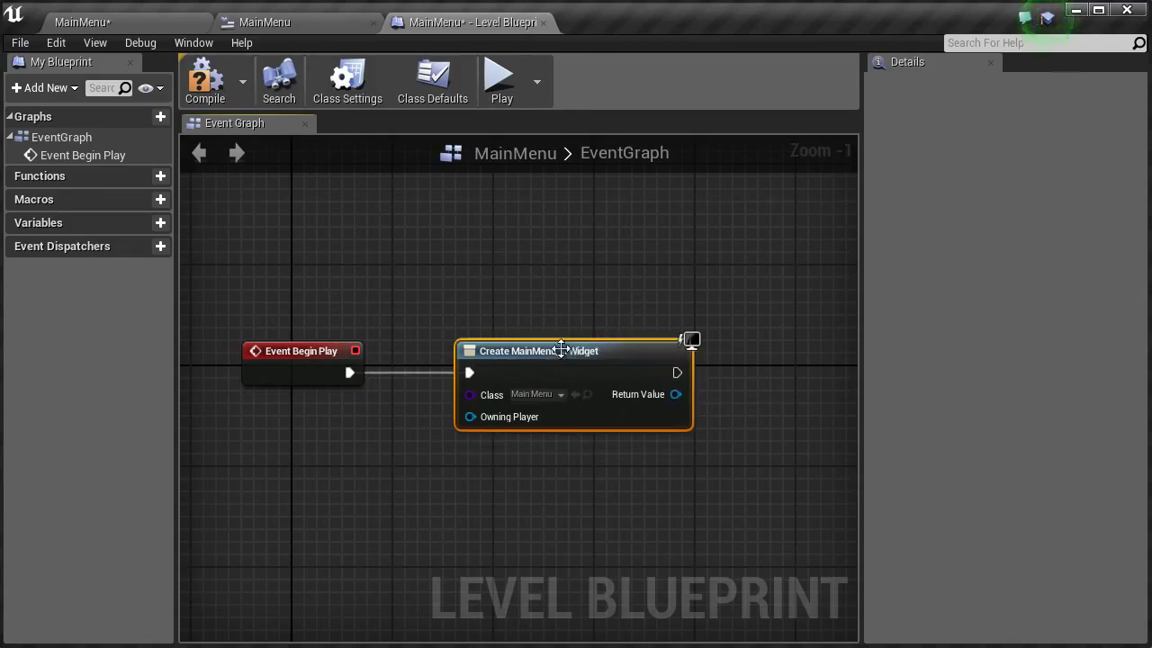
# Wire the created MainMenu widget into an Add to Viewport node
pyautogui.click(82, 22)
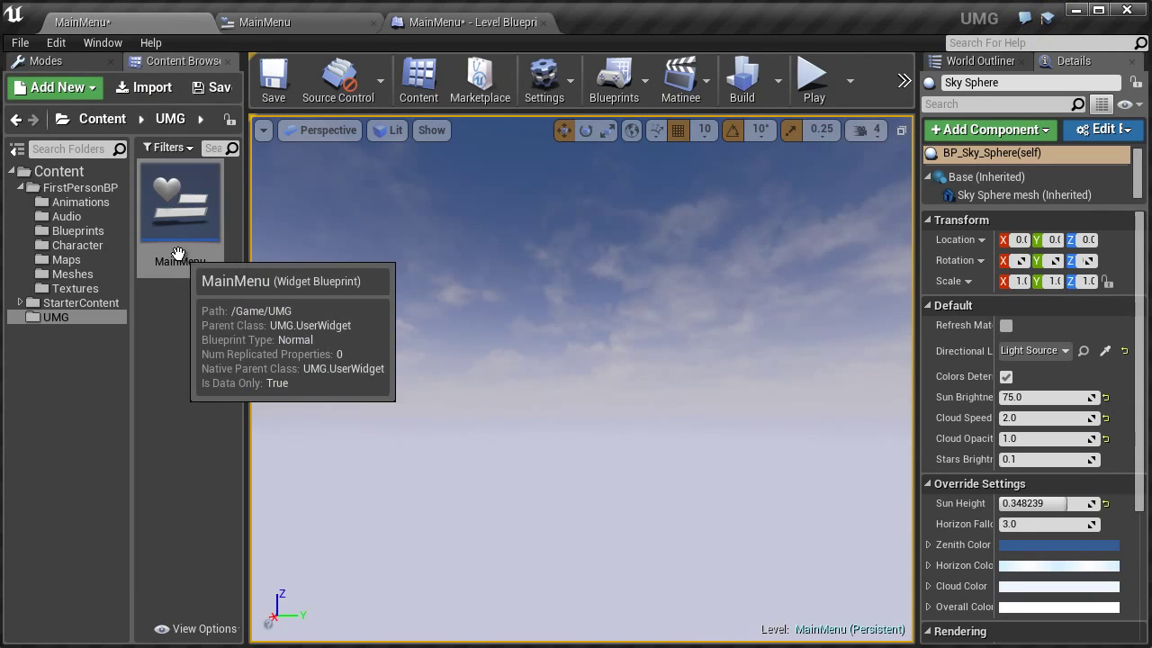
pyautogui.click(498, 20)
pyautogui.moveTo(752, 387); pyautogui.dragTo(631, 389, button='right')
pyautogui.moveTo(551, 395); pyautogui.dragTo(642, 371)
pyautogui.write('add to')
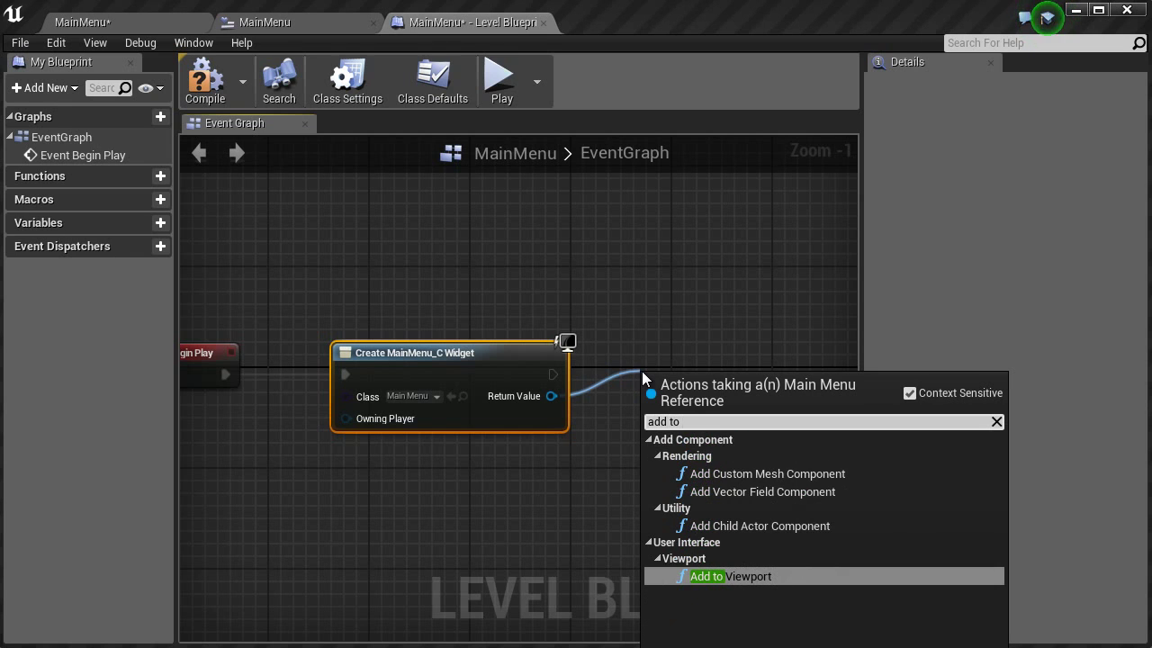
pyautogui.press('Return')
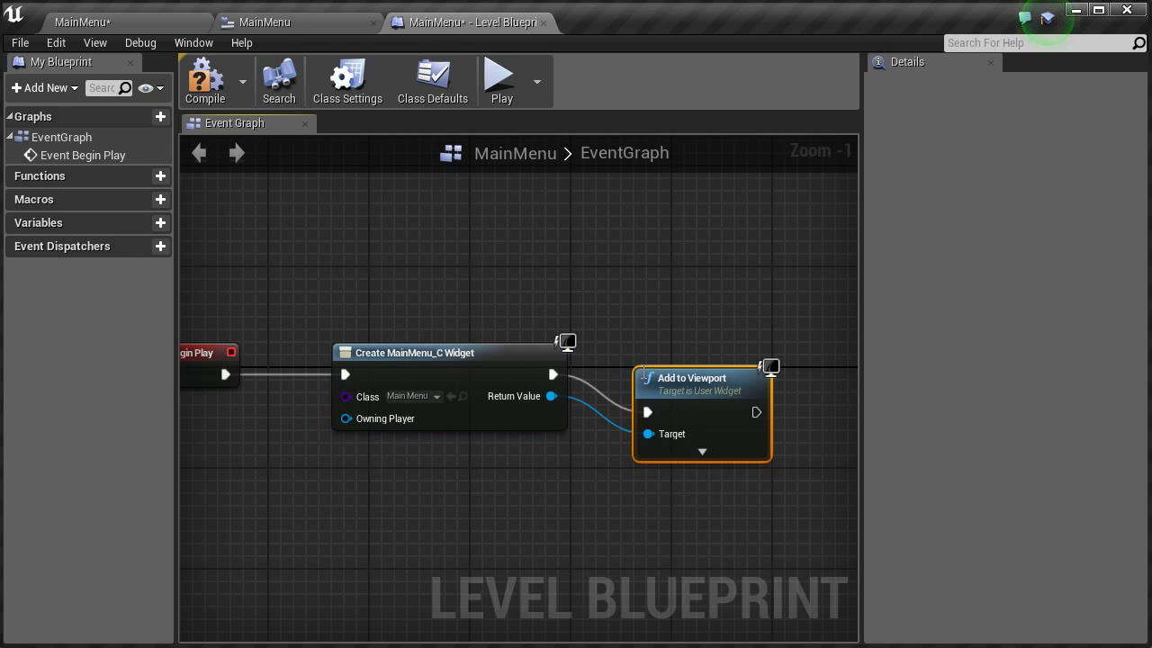
pyautogui.moveTo(588, 463); pyautogui.dragTo(793, 461, button='right')
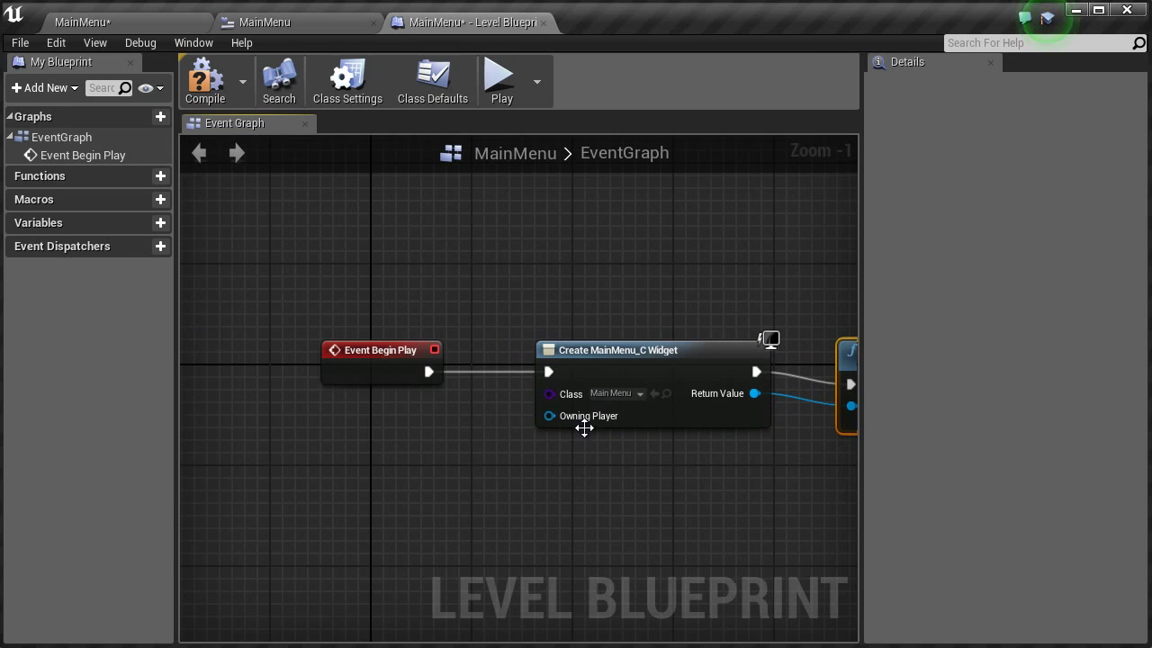
# Feed Get Player Controller into Owning Player and compile the level blueprint
pyautogui.moveTo(584, 419); pyautogui.dragTo(583, 475)
pyautogui.write('get')
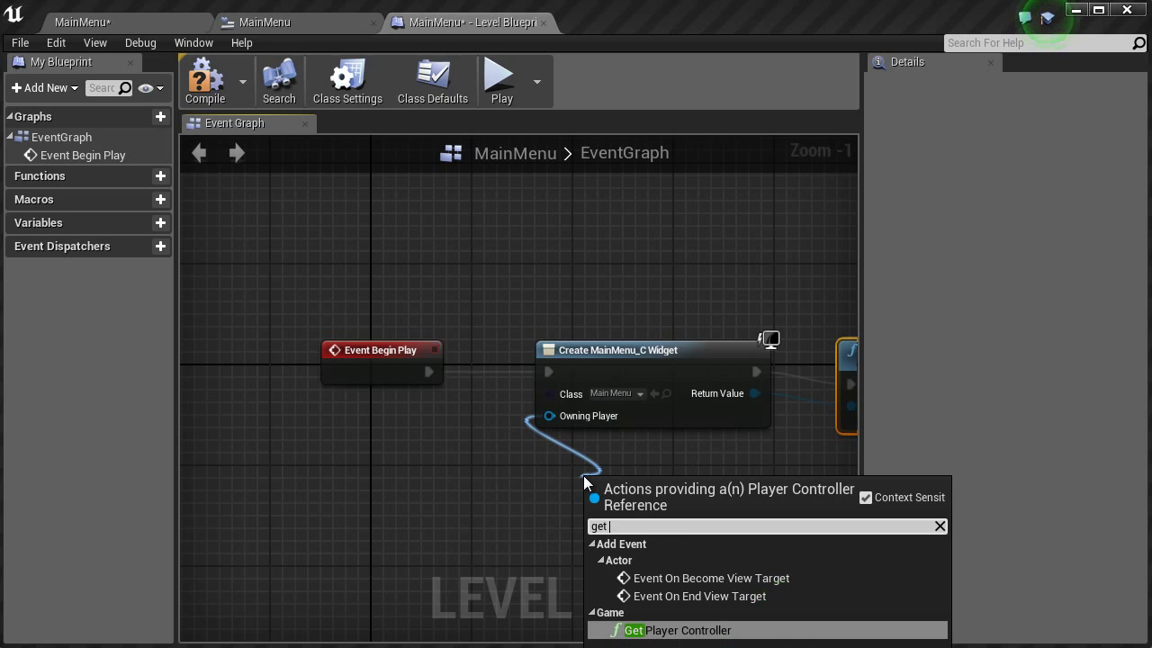
pyautogui.press('Return')
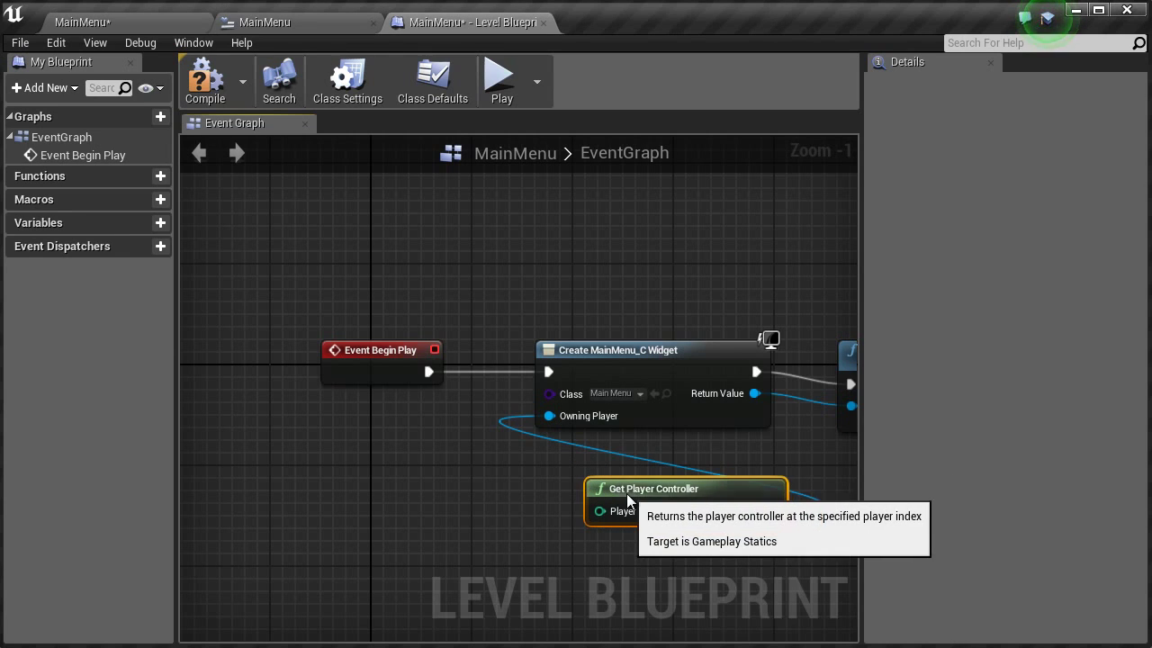
pyautogui.moveTo(586, 477); pyautogui.dragTo(575, 452)
pyautogui.click(205, 86)
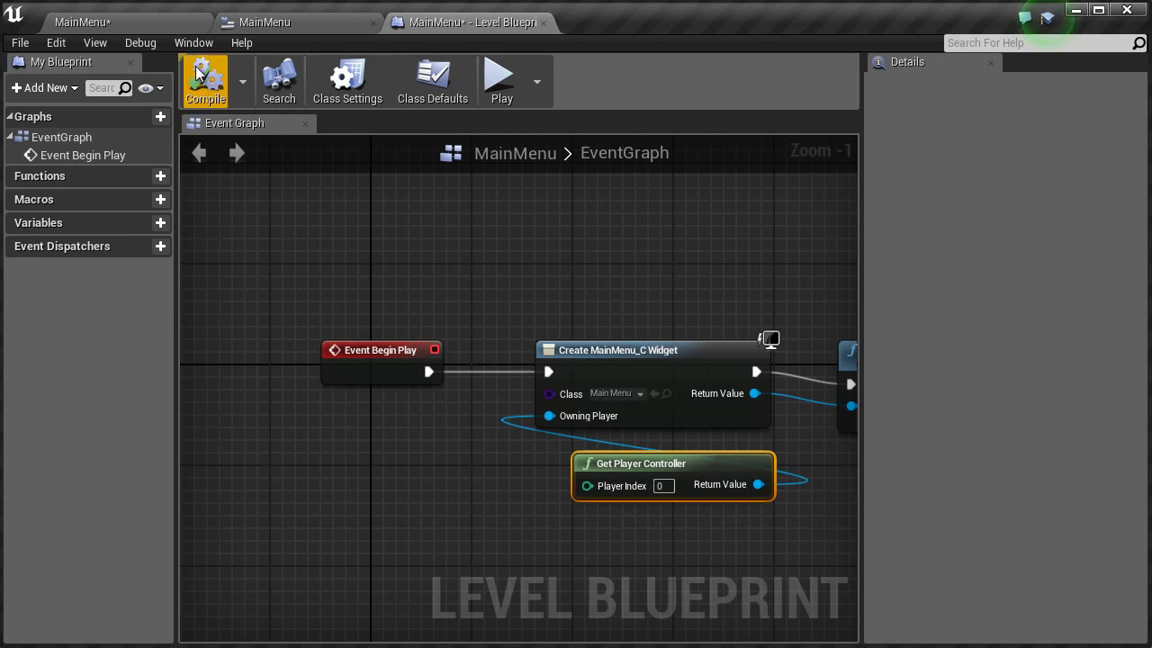
pyautogui.click(90, 21)
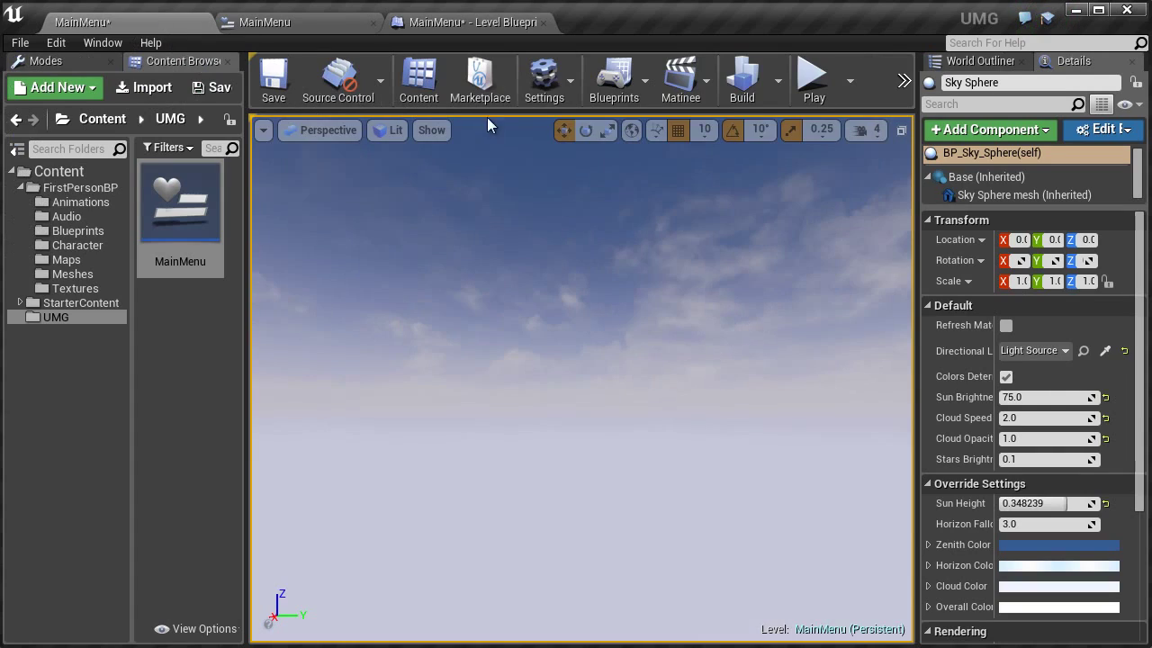
pyautogui.click(813, 81)
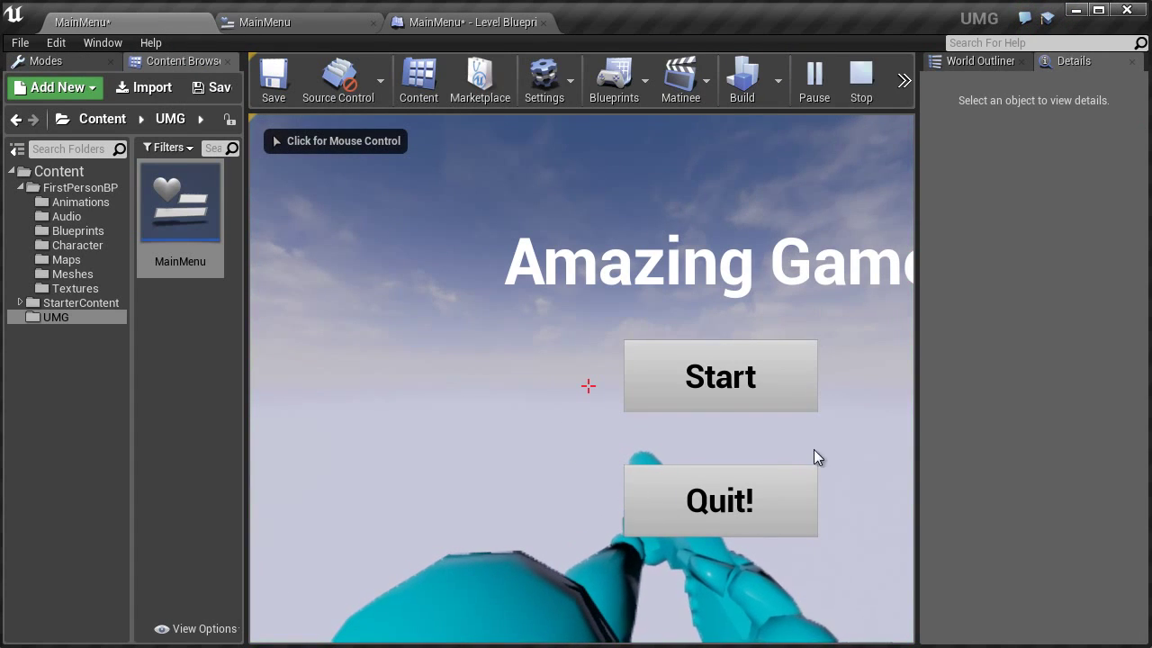
pyautogui.click(669, 409)
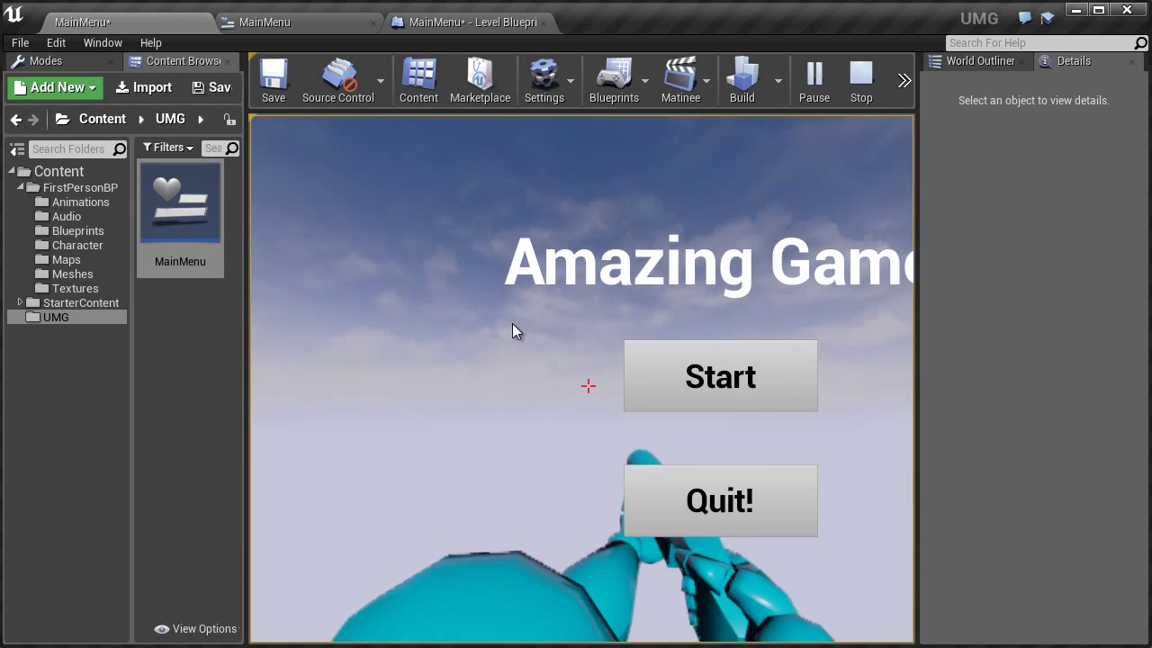
pyautogui.press('Escape')
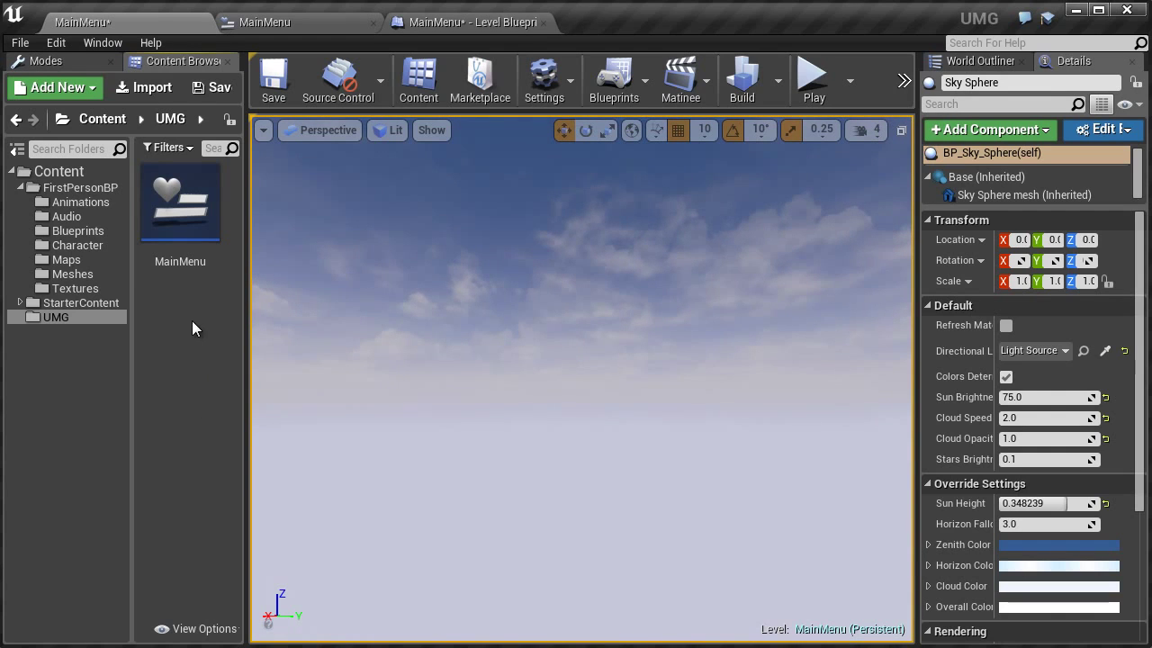
# Create a Player Controller blueprint class named MouseInput in the UMG folder
pyautogui.rightClick(160, 307)
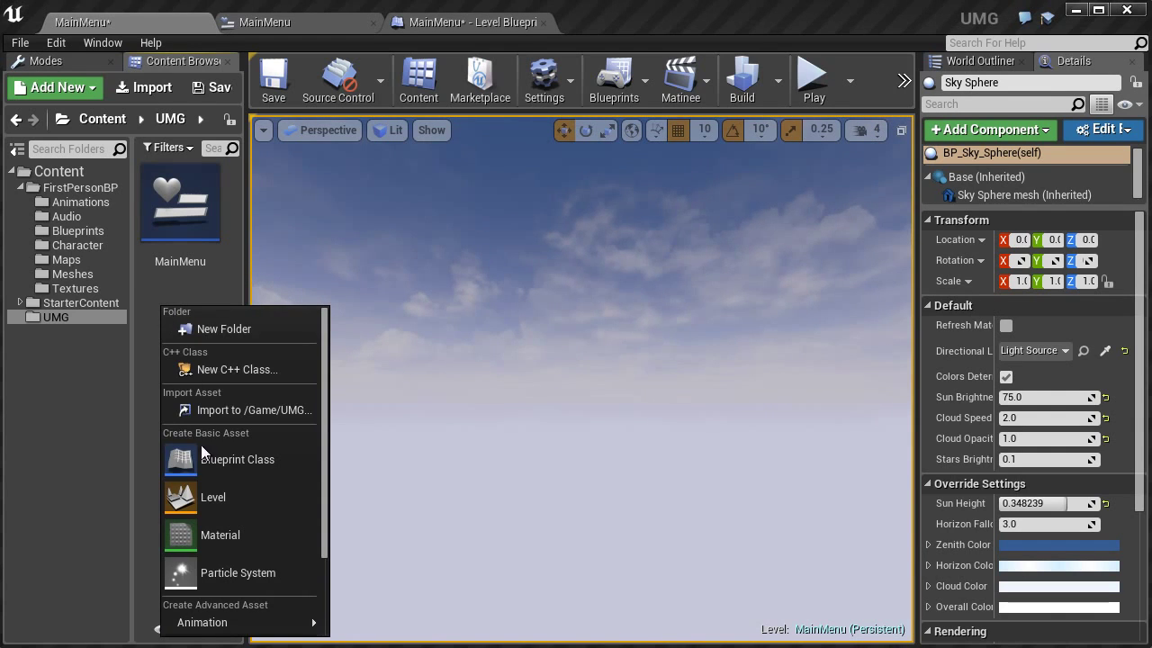
pyautogui.click(219, 468)
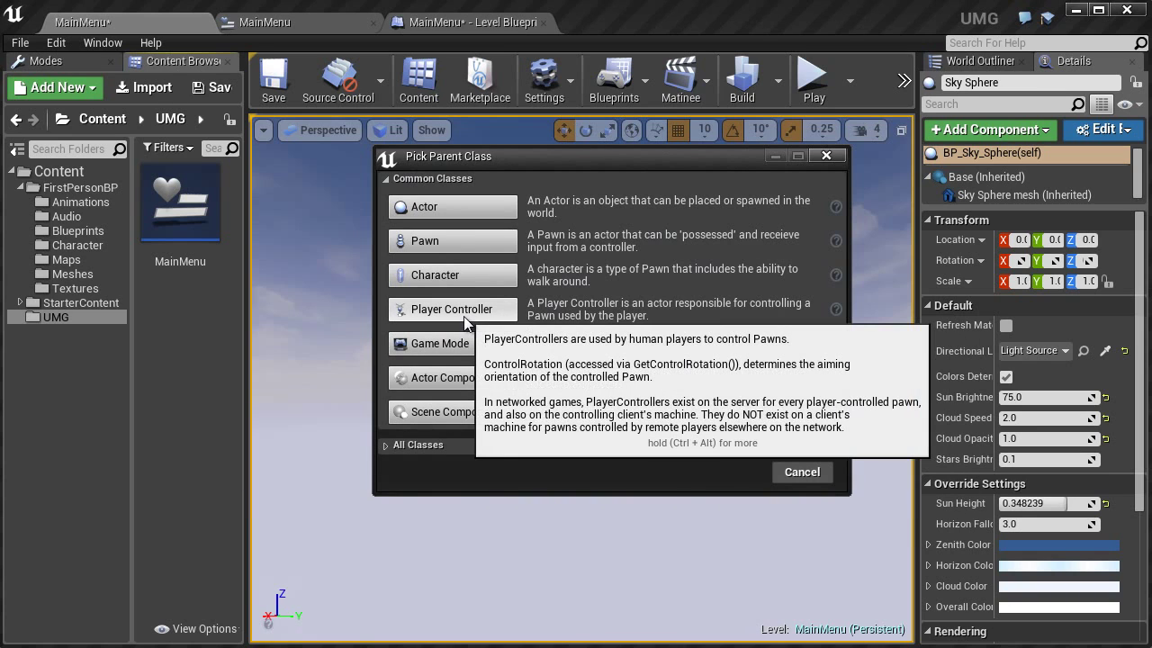
pyautogui.click(465, 316)
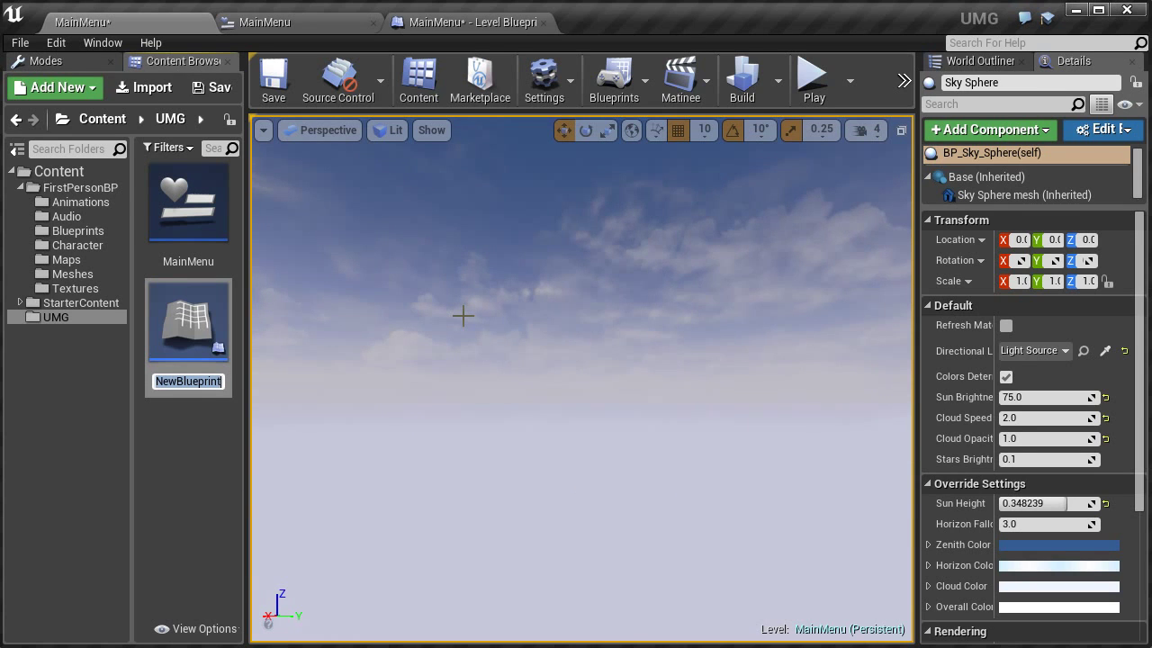
pyautogui.write('Mouse')
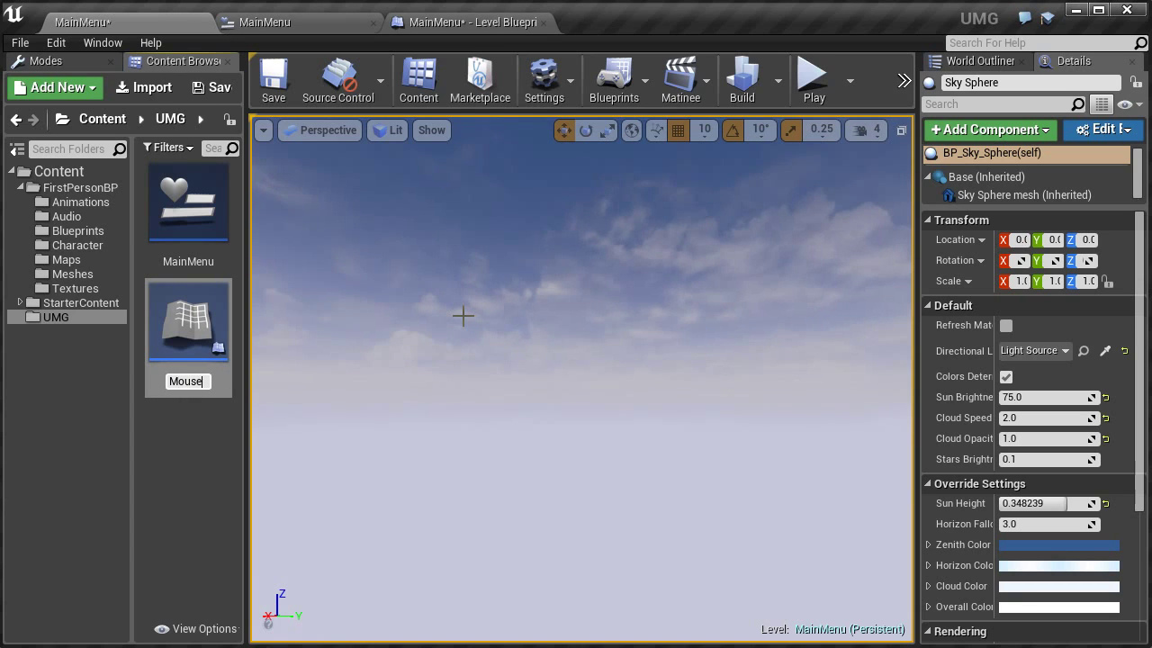
pyautogui.write('Input')
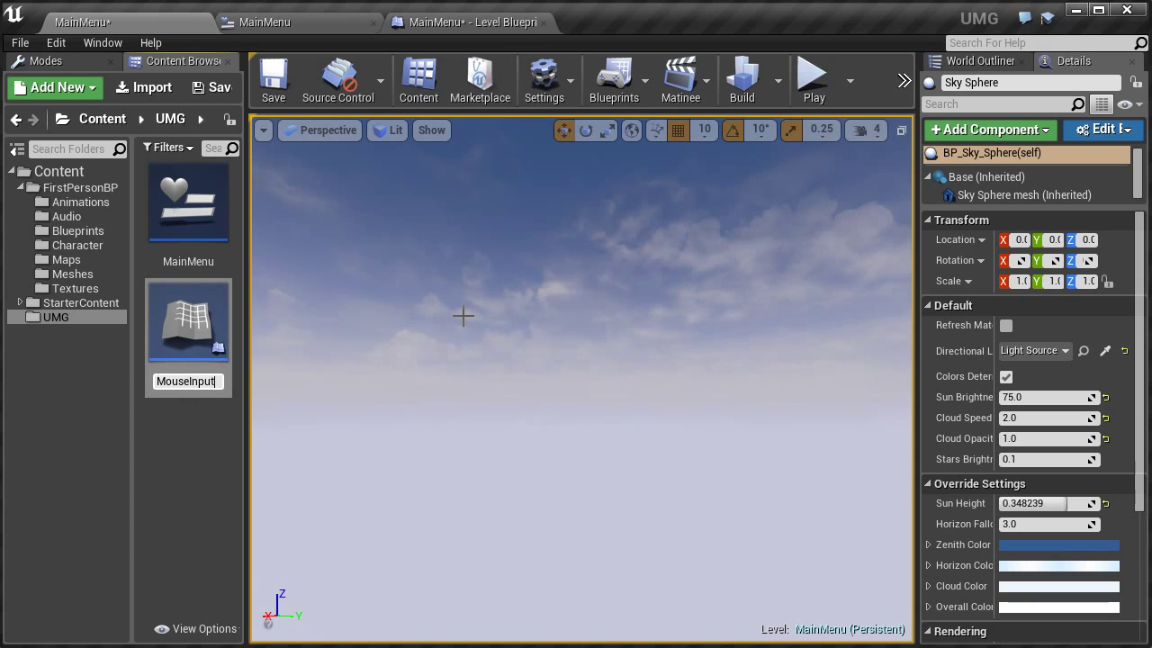
pyautogui.press('Return')
pyautogui.press('Return')
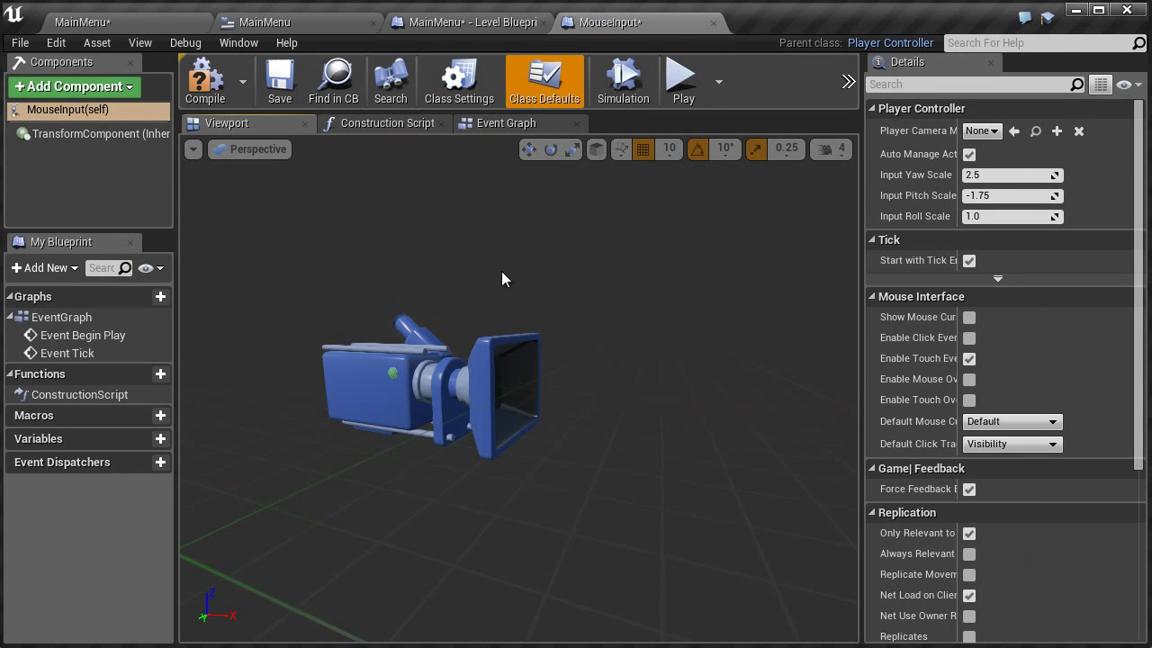
# Enable Show Mouse Cursor, click and mouse-over events, and disable touch events in MouseInput's defaults
pyautogui.moveTo(850, 299); pyautogui.dragTo(712, 321)
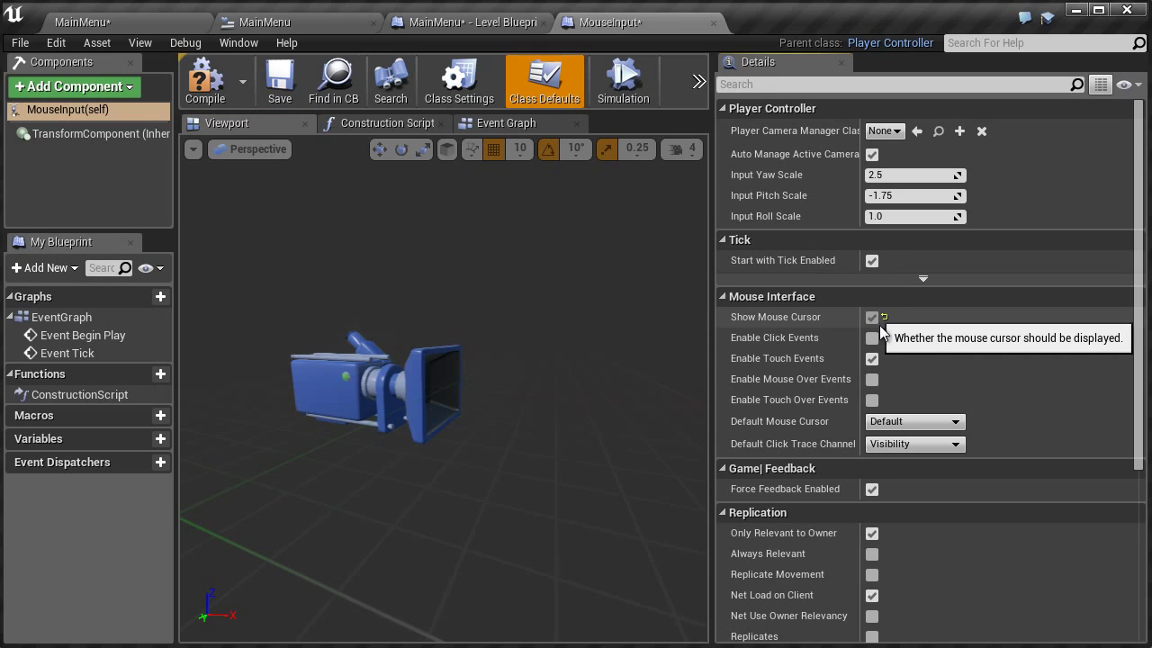
pyautogui.click(872, 318)
pyautogui.click(872, 338)
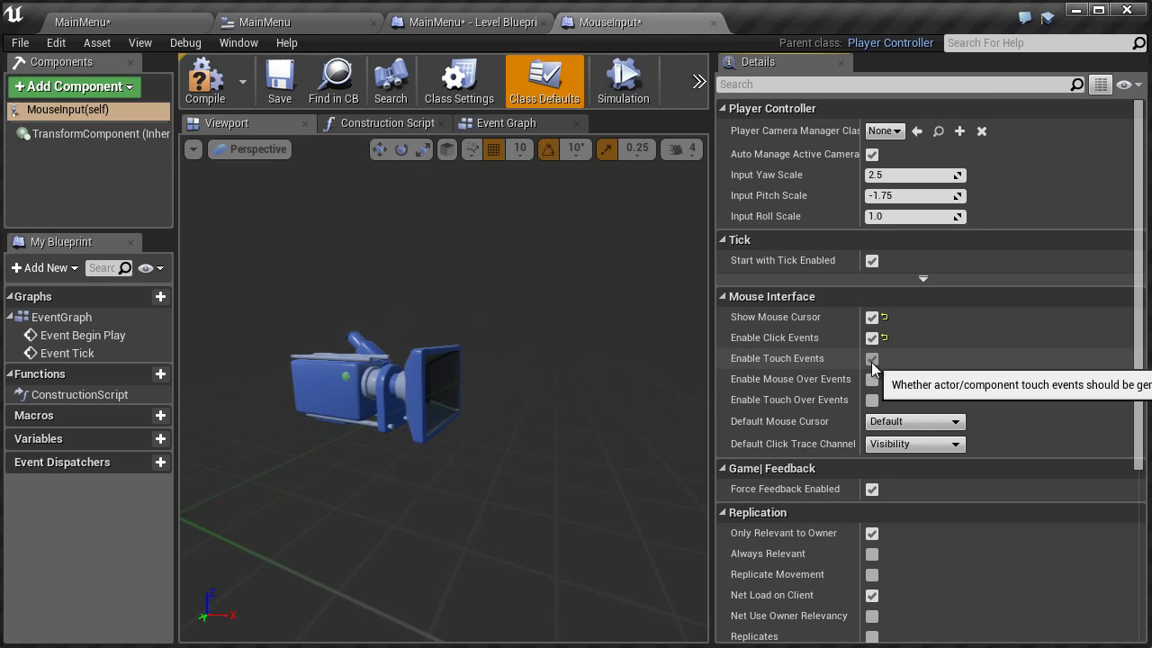
pyautogui.click(872, 359)
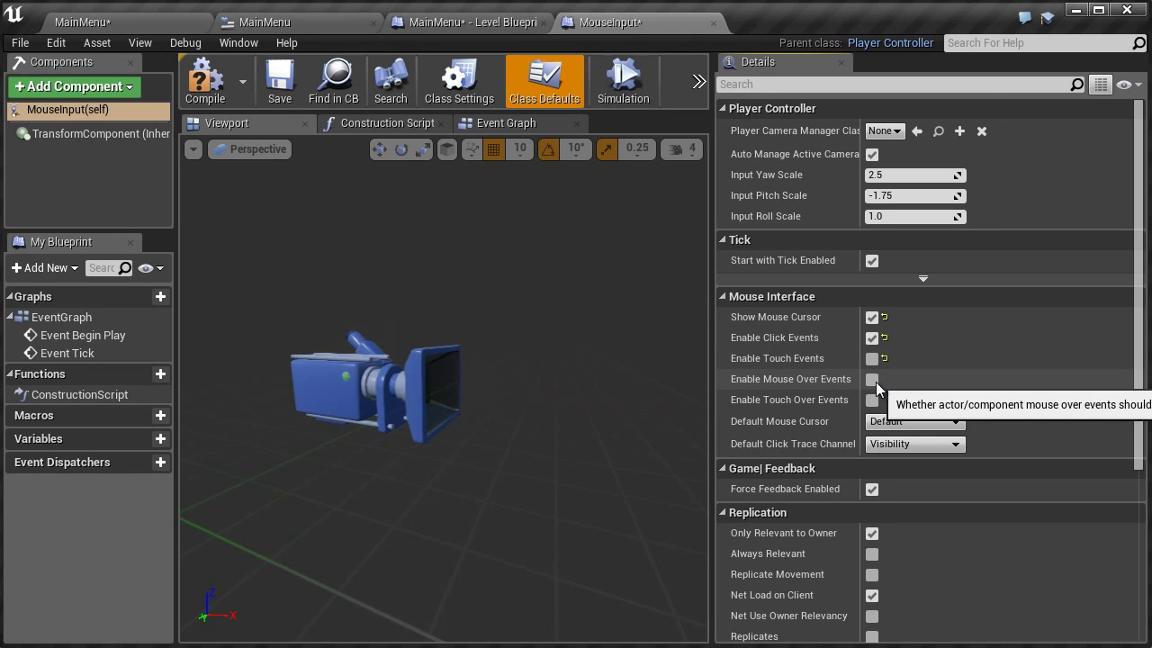
pyautogui.click(874, 379)
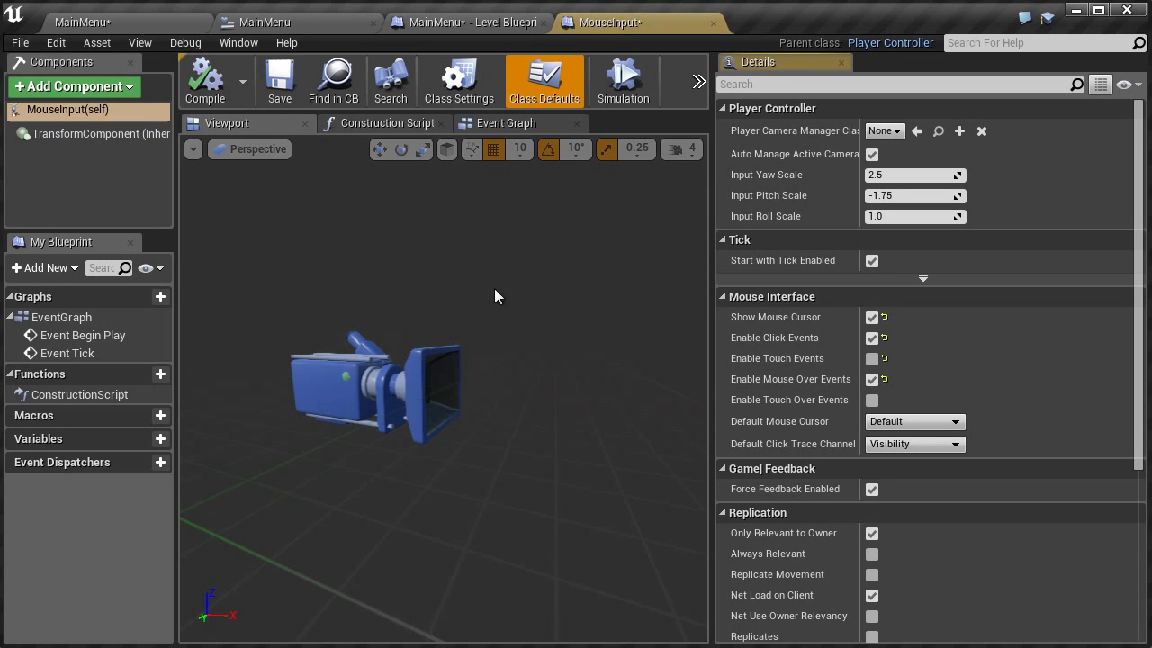
# Close the MouseInput blueprint and run a quick play-test of the level
pyautogui.middleClick(642, 26)
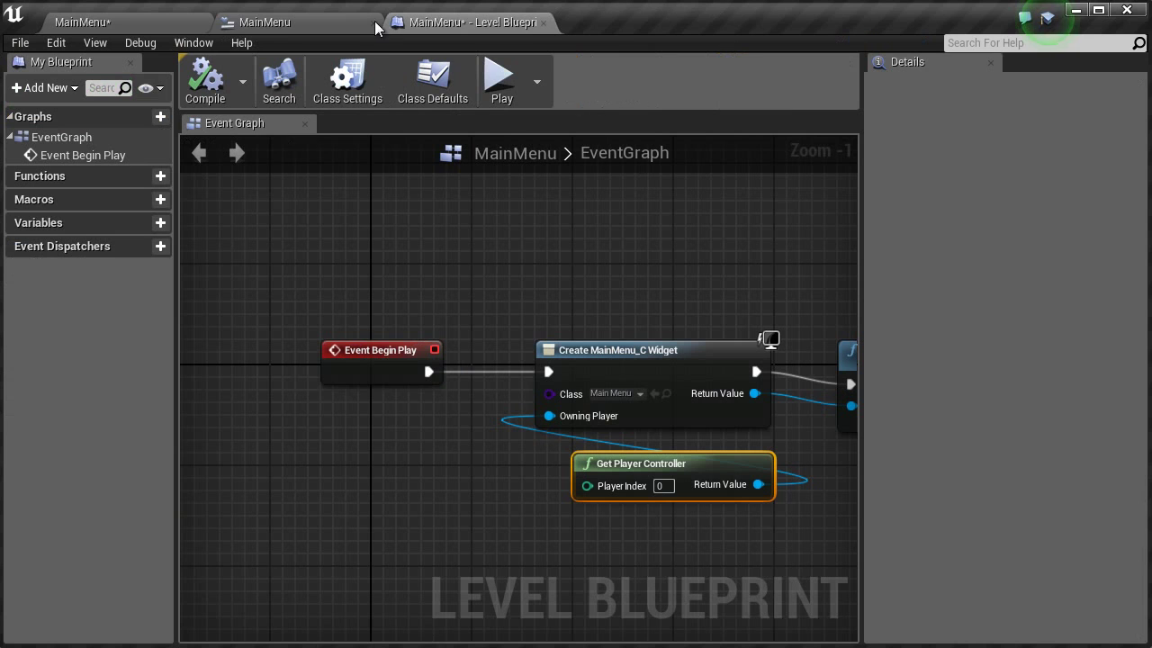
pyautogui.click(128, 15)
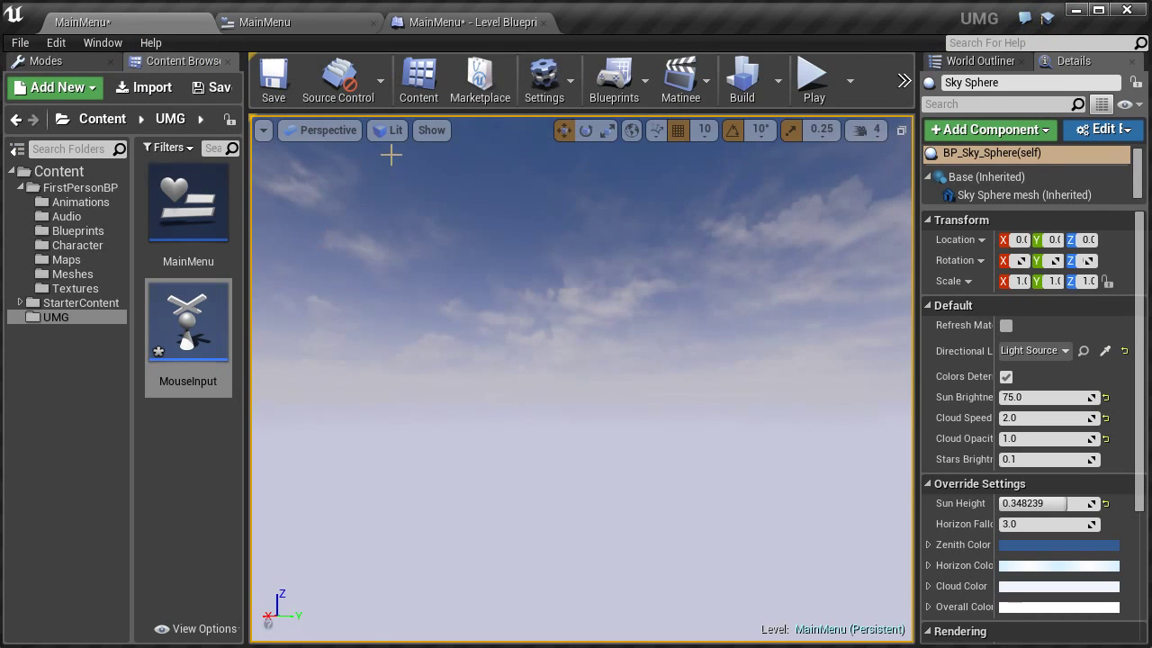
pyautogui.click(542, 80)
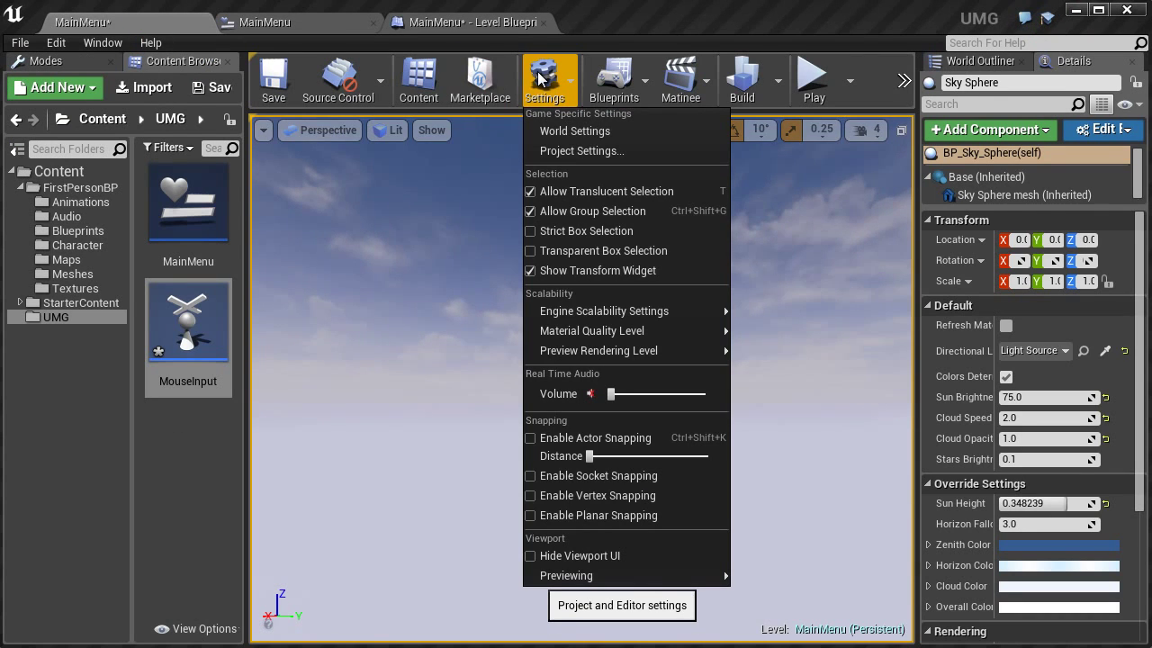
pyautogui.click(814, 80)
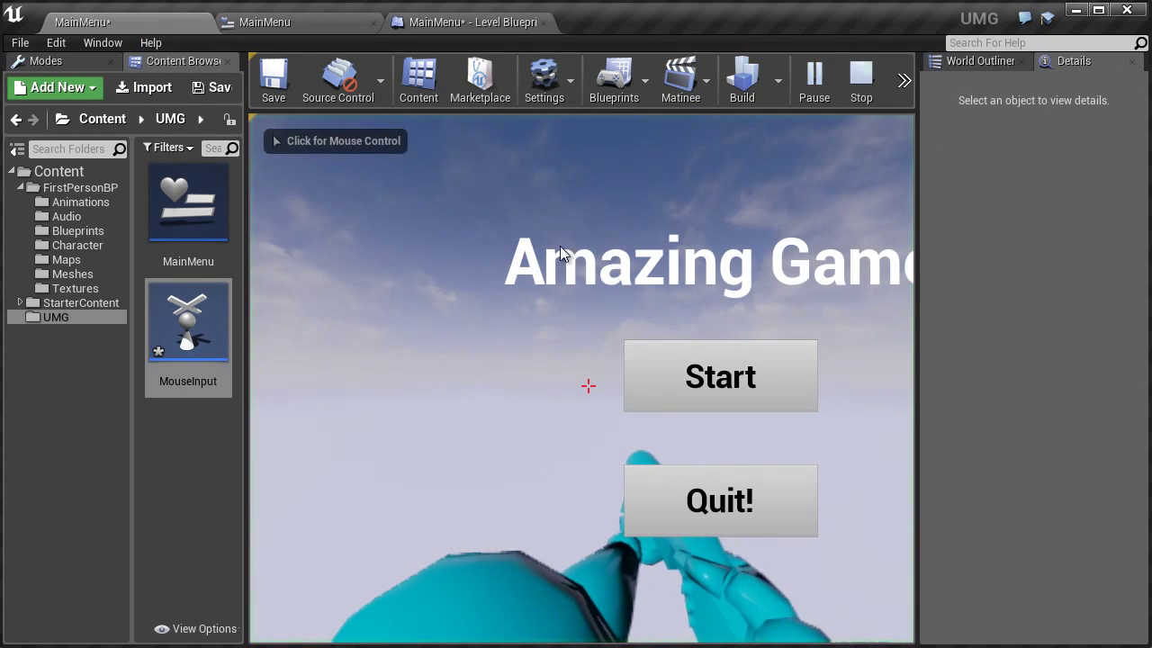
pyautogui.press('Escape')
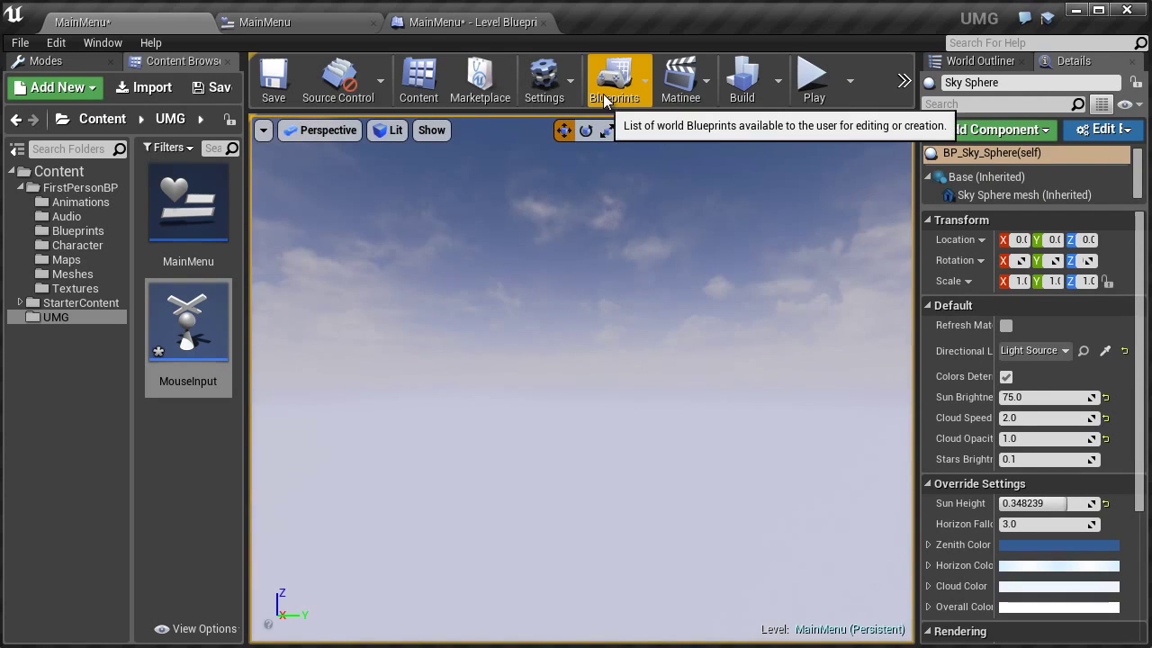
# Show the level's World Settings, docked beside the outliner and widened
pyautogui.click(531, 97)
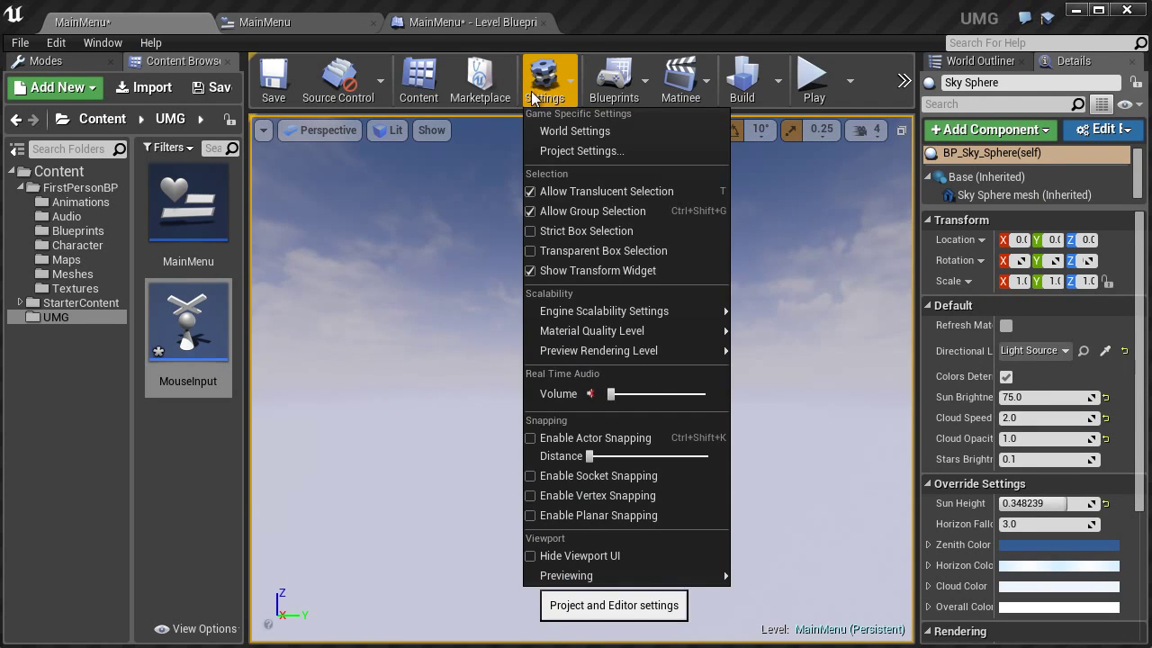
pyautogui.click(577, 135)
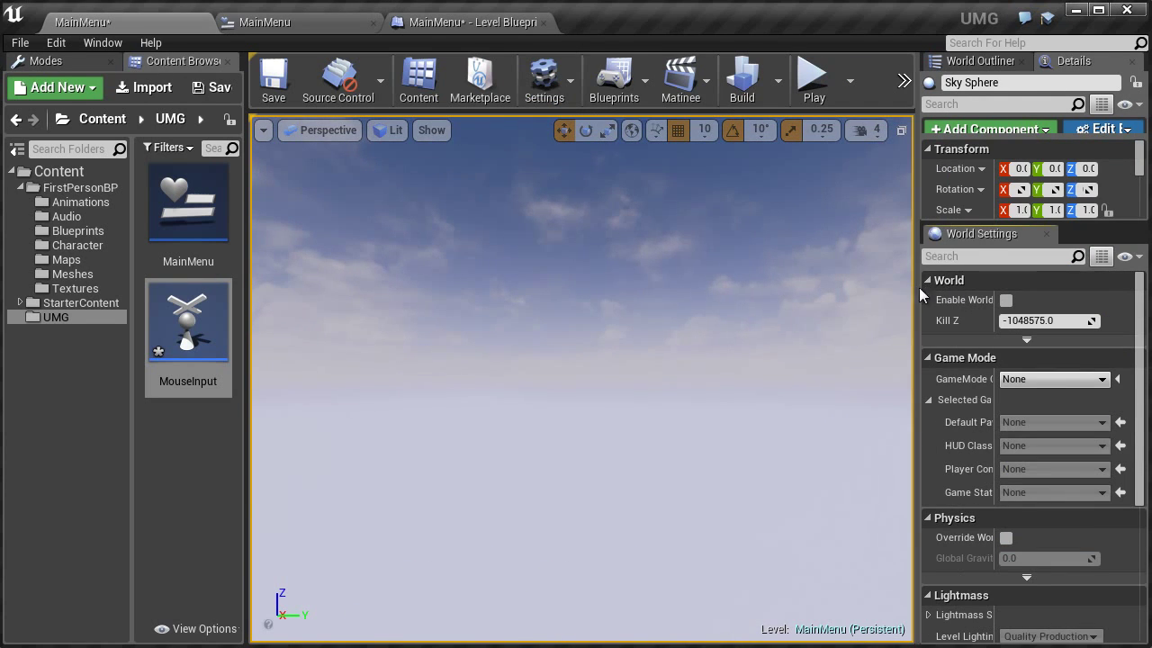
pyautogui.moveTo(988, 236); pyautogui.dragTo(1035, 58)
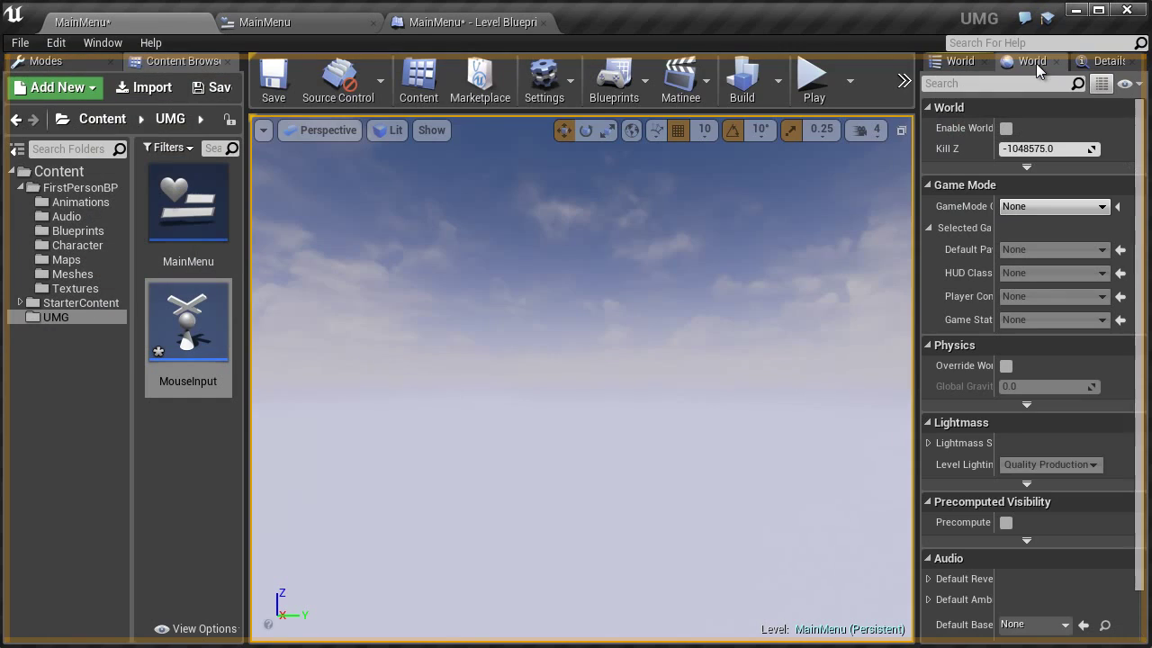
pyautogui.moveTo(918, 225); pyautogui.dragTo(770, 243)
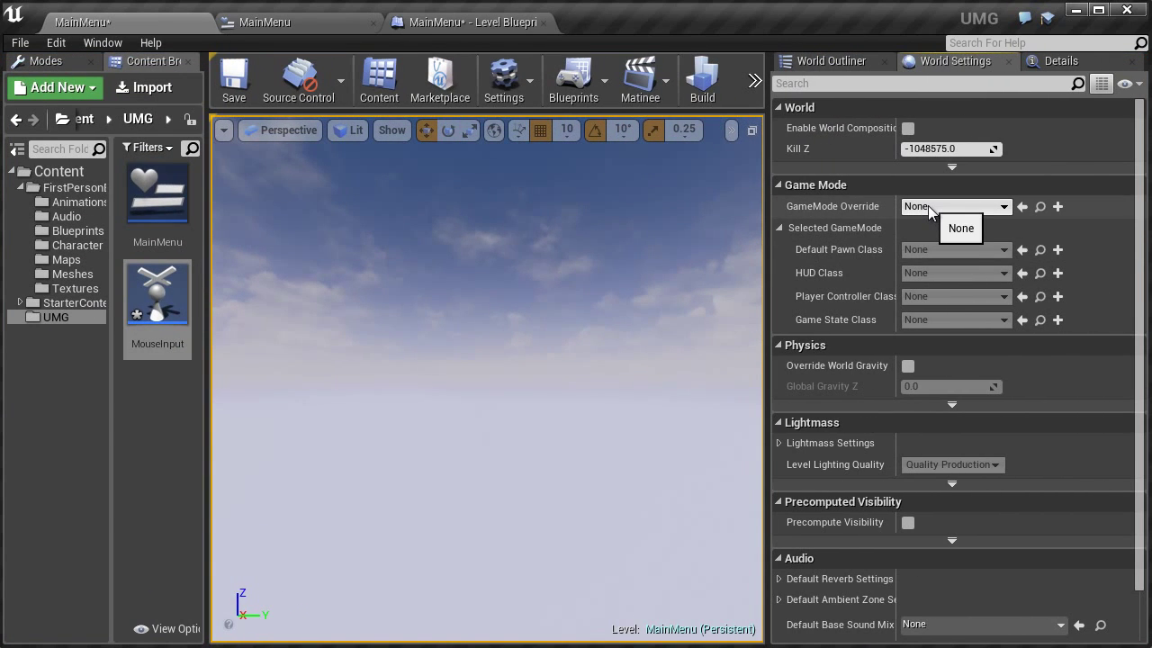
# Try GameMode and FirstPersonGameMode as the override, then set GameMode Override to None
pyautogui.click(930, 207)
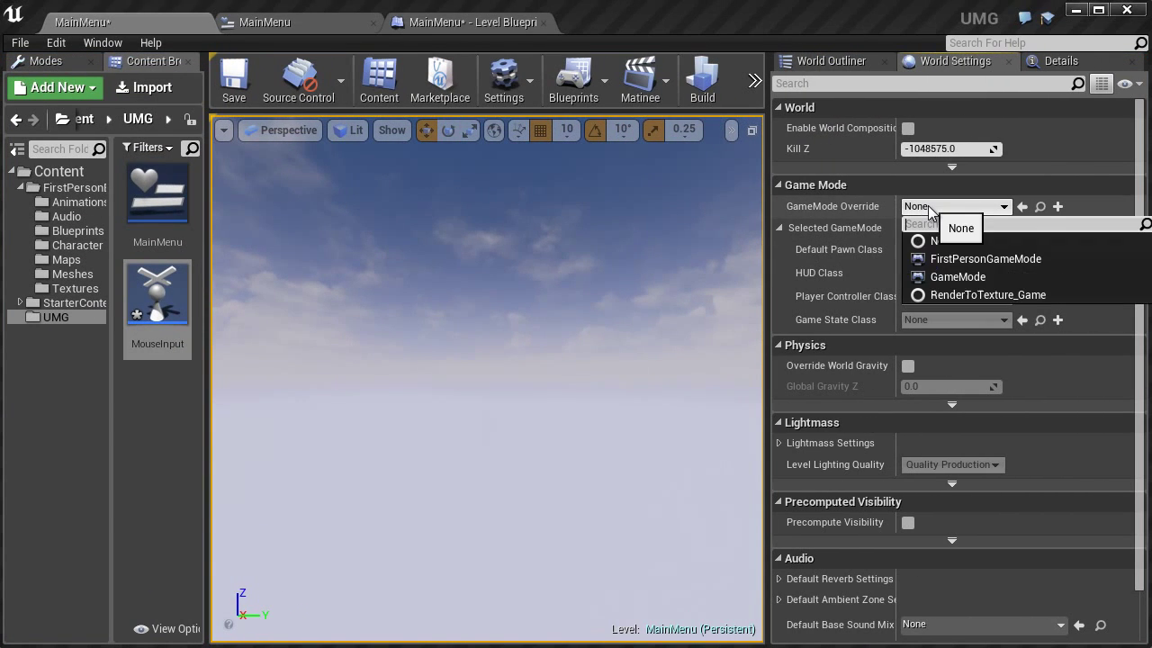
pyautogui.click(1007, 276)
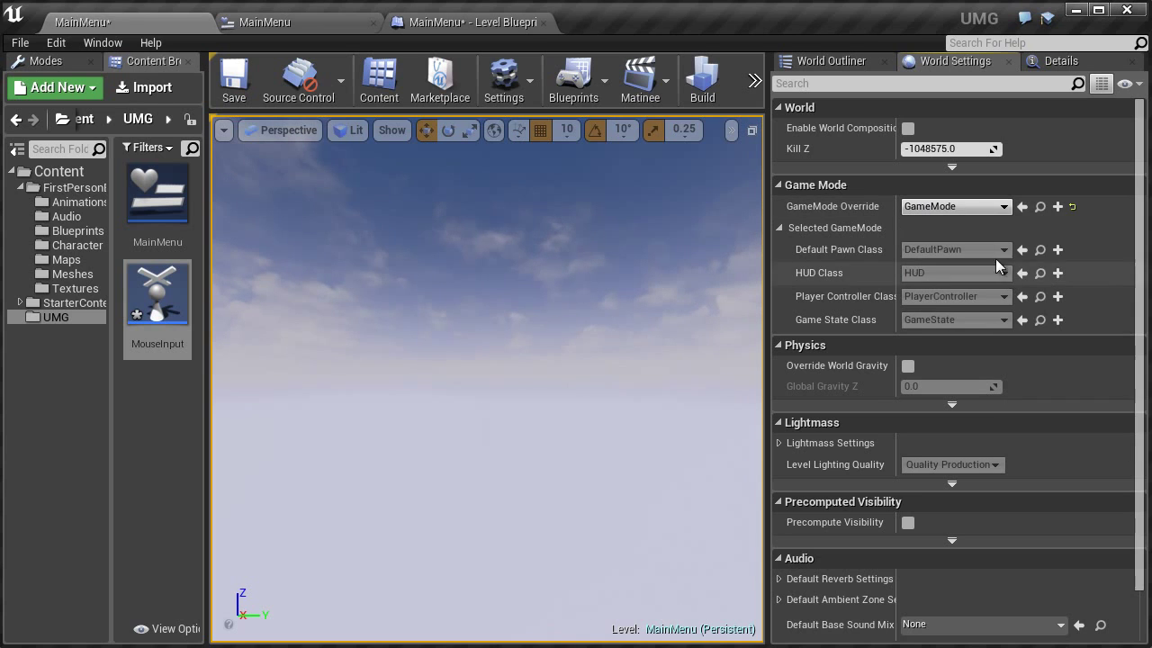
pyautogui.click(952, 206)
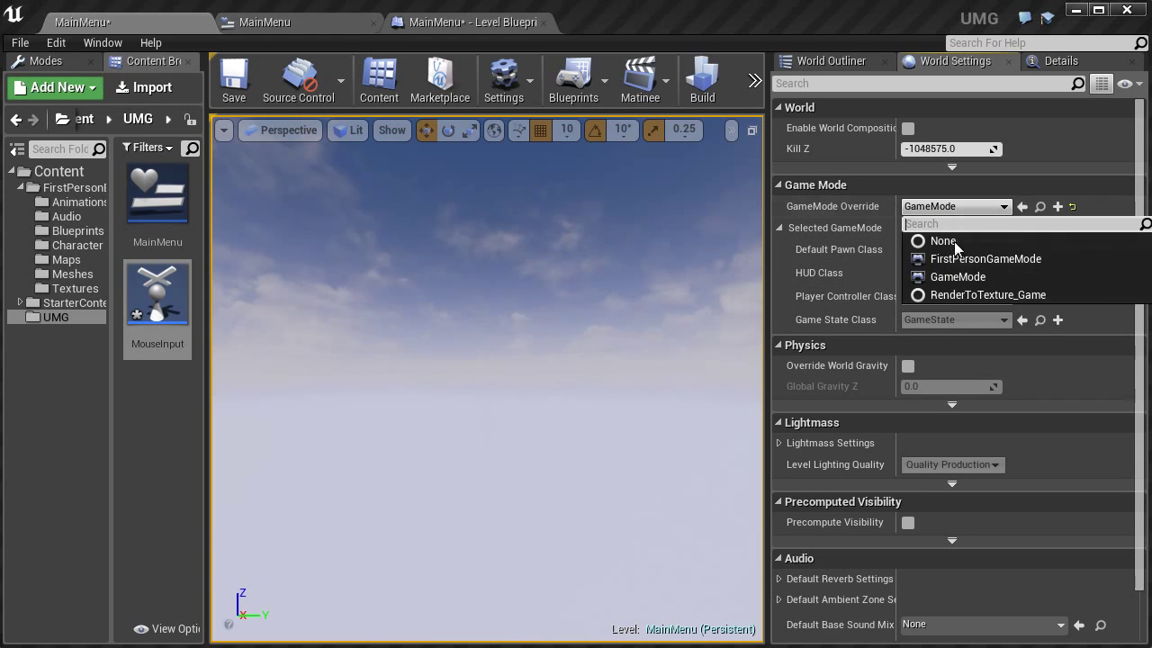
pyautogui.click(967, 256)
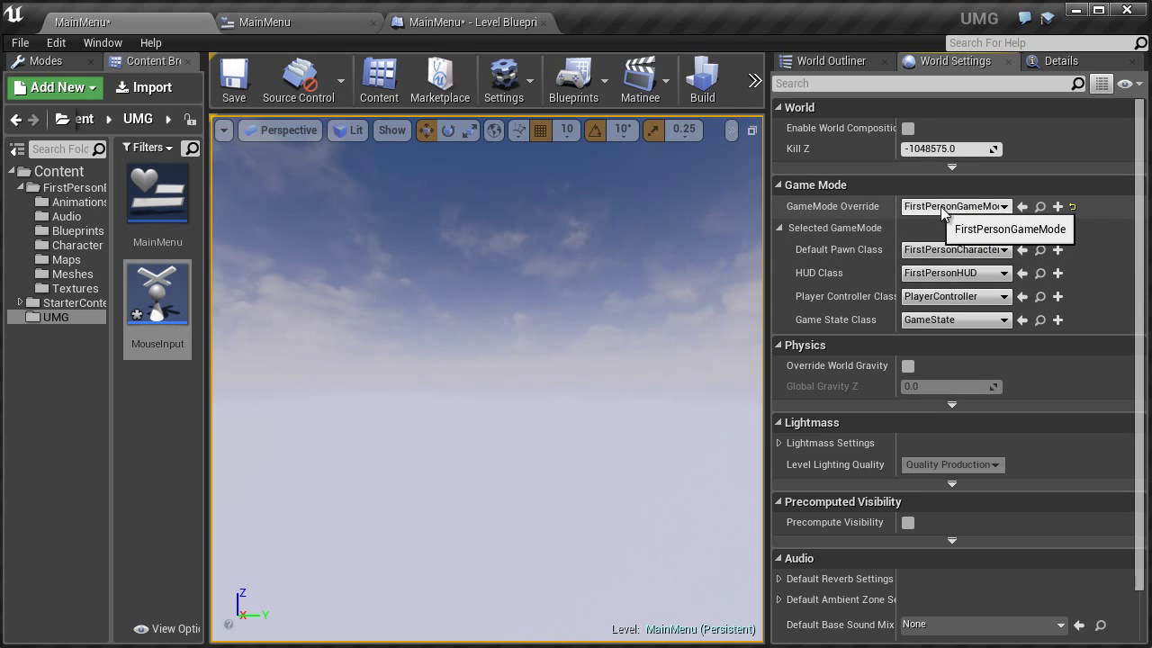
pyautogui.click(950, 209)
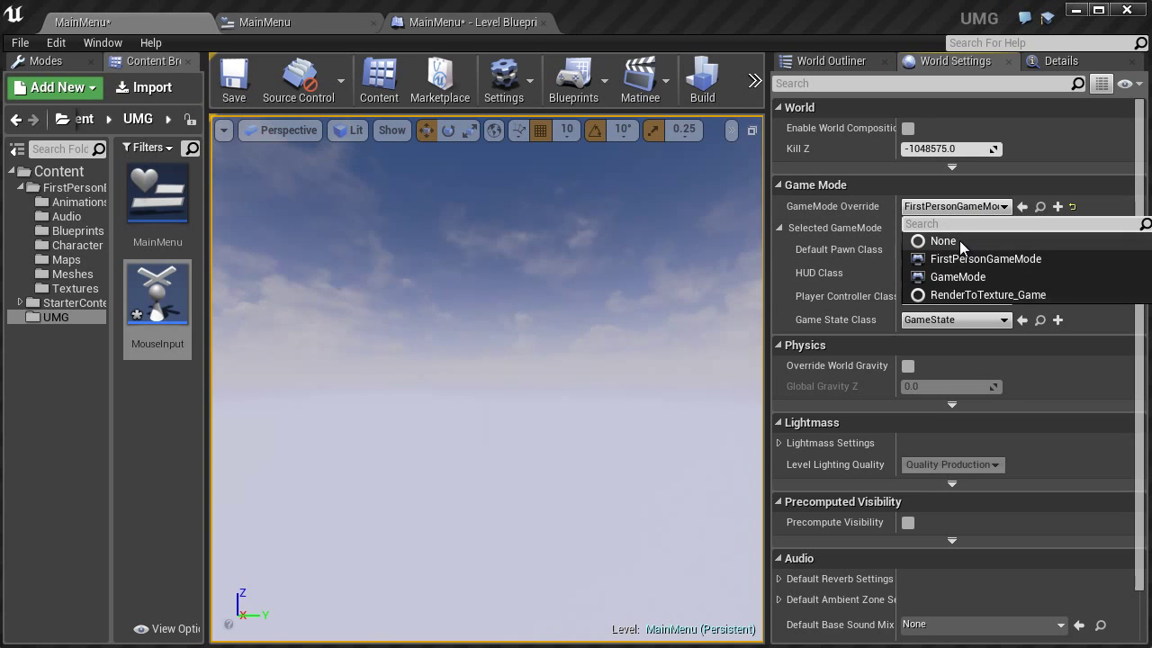
pyautogui.click(960, 241)
# Create a Game Mode blueprint class named Mouse
pyautogui.rightClick(149, 445)
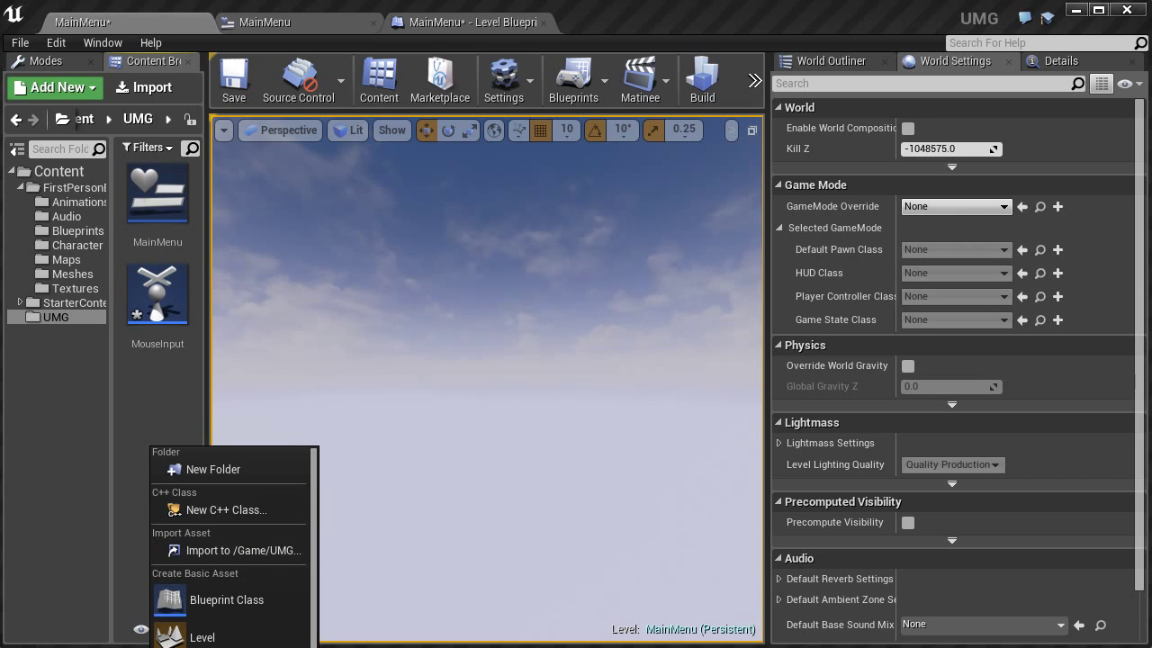
pyautogui.click(244, 613)
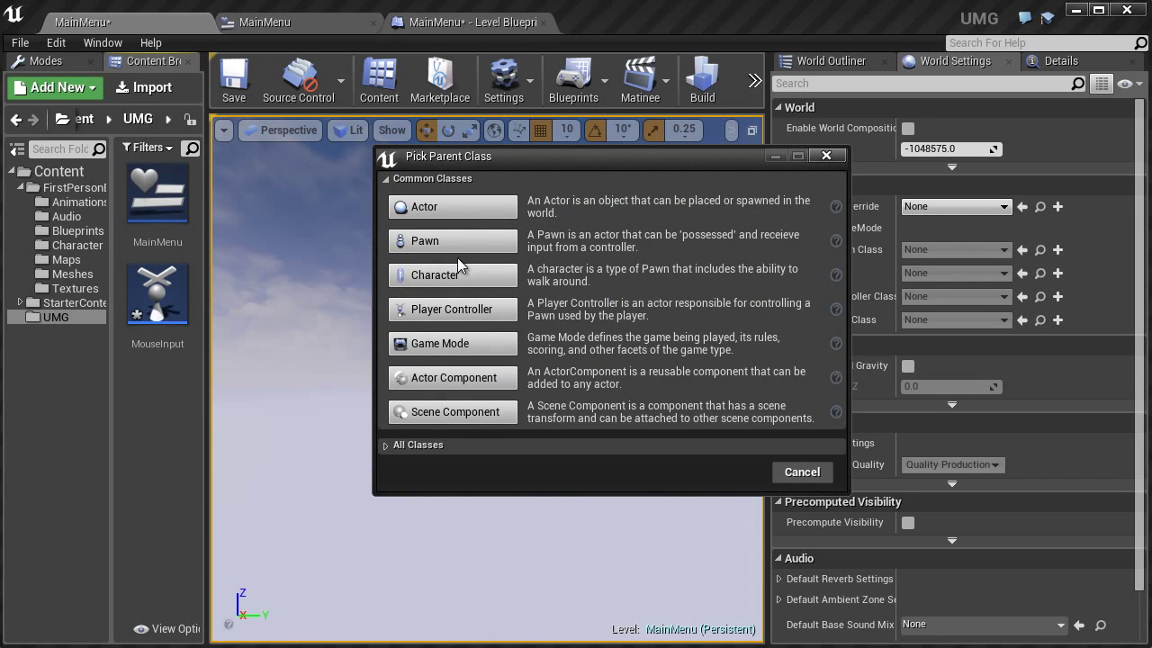
pyautogui.click(458, 345)
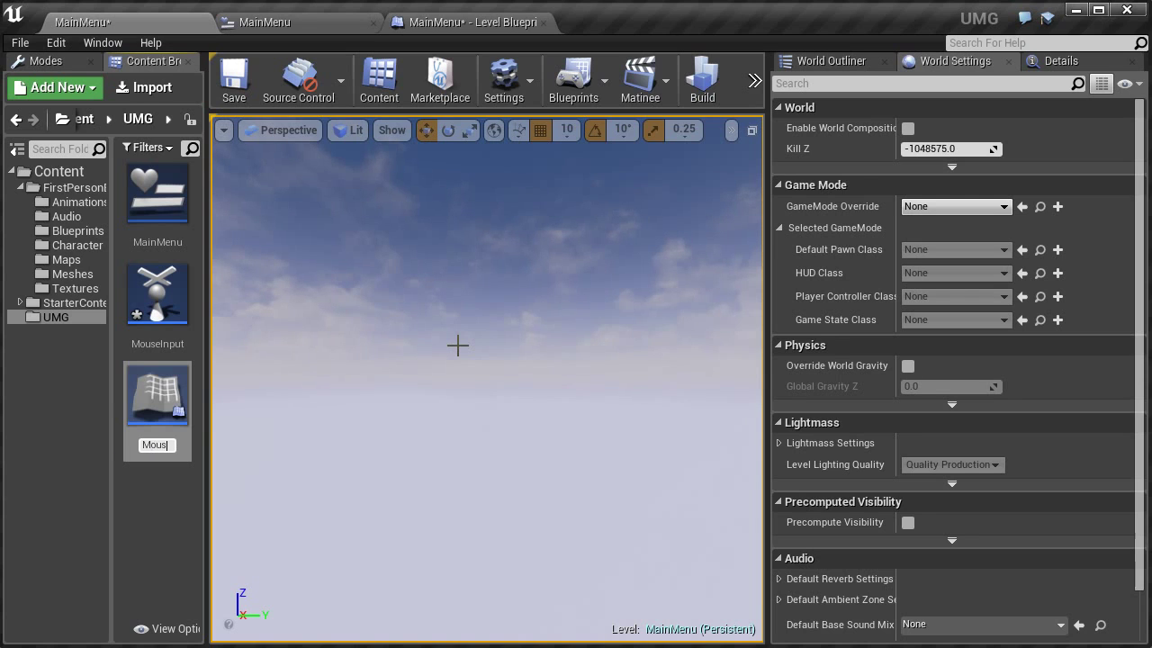
pyautogui.press('Return')
pyautogui.press('Return')
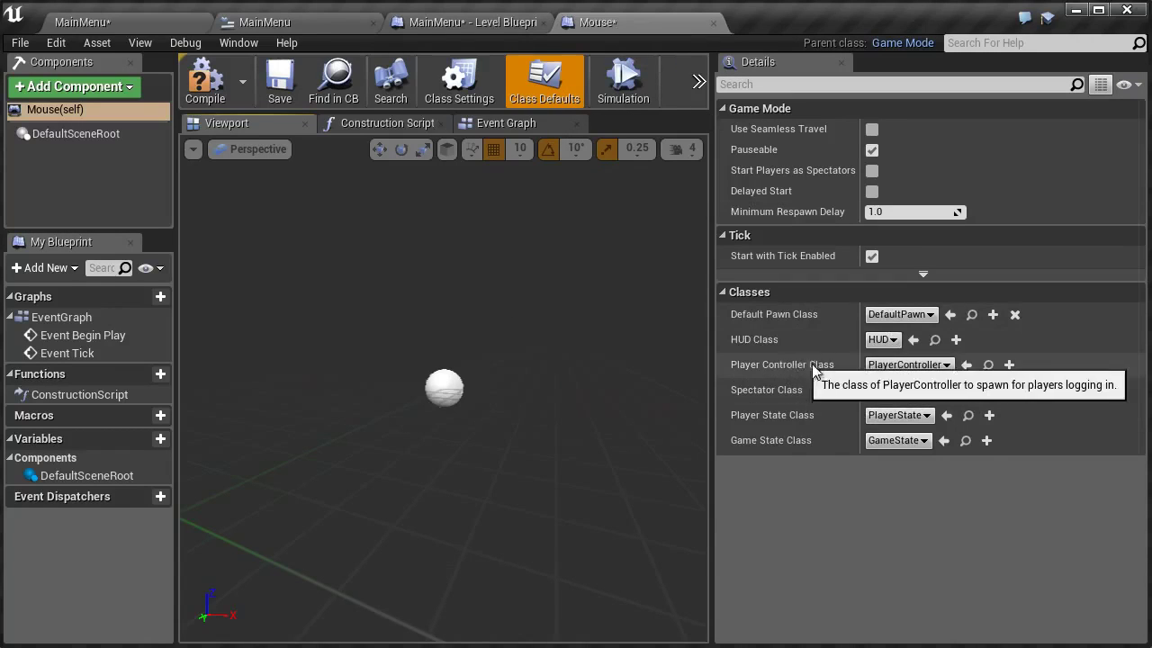
# Set the Mouse game mode's Player Controller Class to MouseInput
pyautogui.click(914, 364)
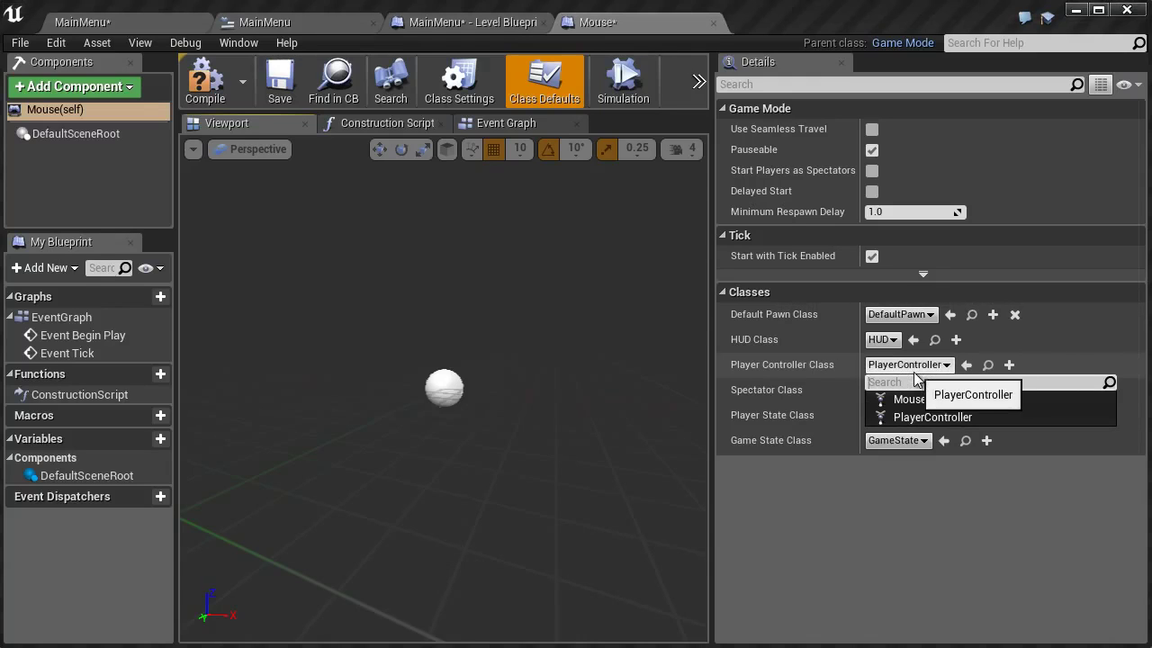
pyautogui.click(926, 399)
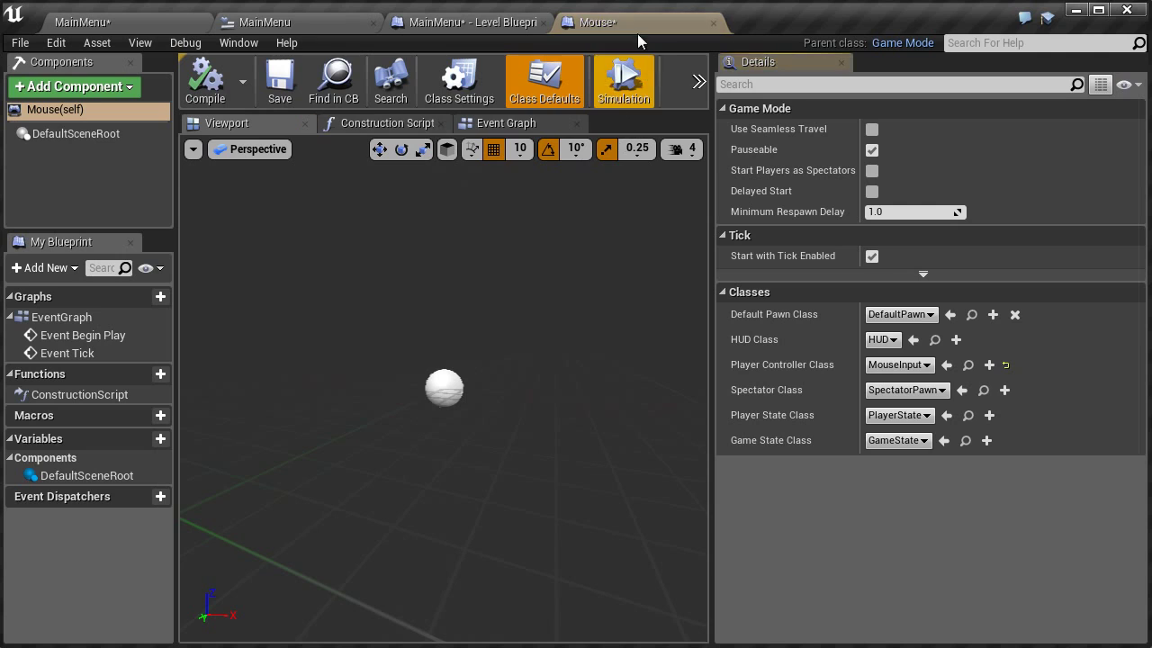
pyautogui.click(454, 21)
# Set the MainMenu level's World Settings GameMode Override to Mouse
pyautogui.click(292, 21)
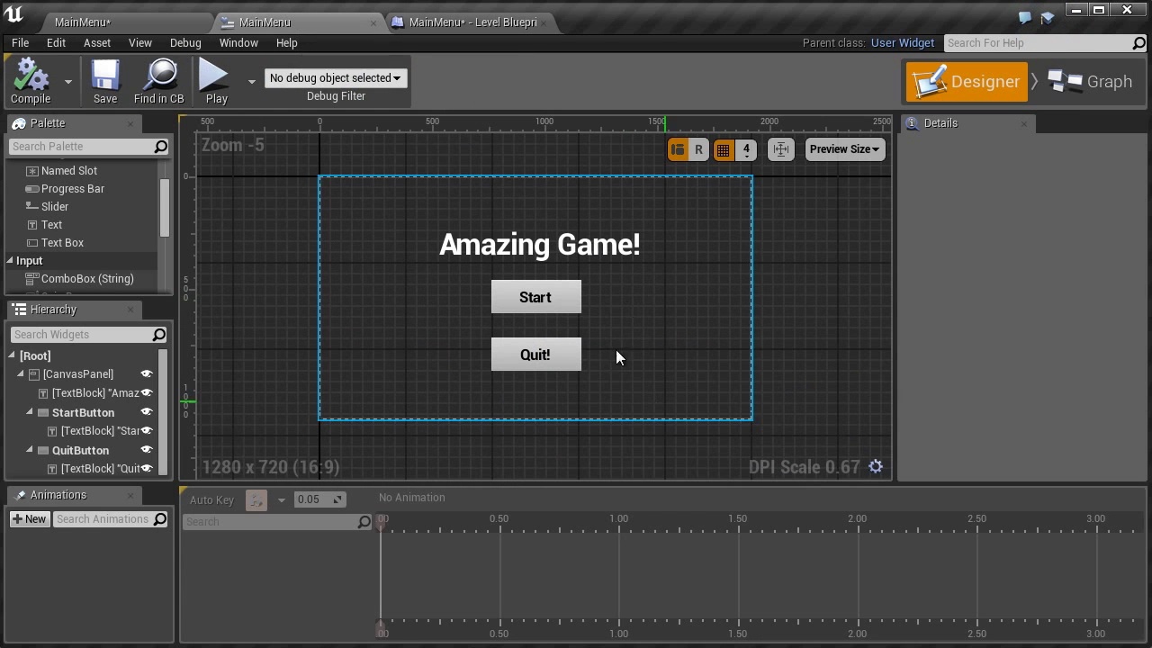
pyautogui.click(161, 22)
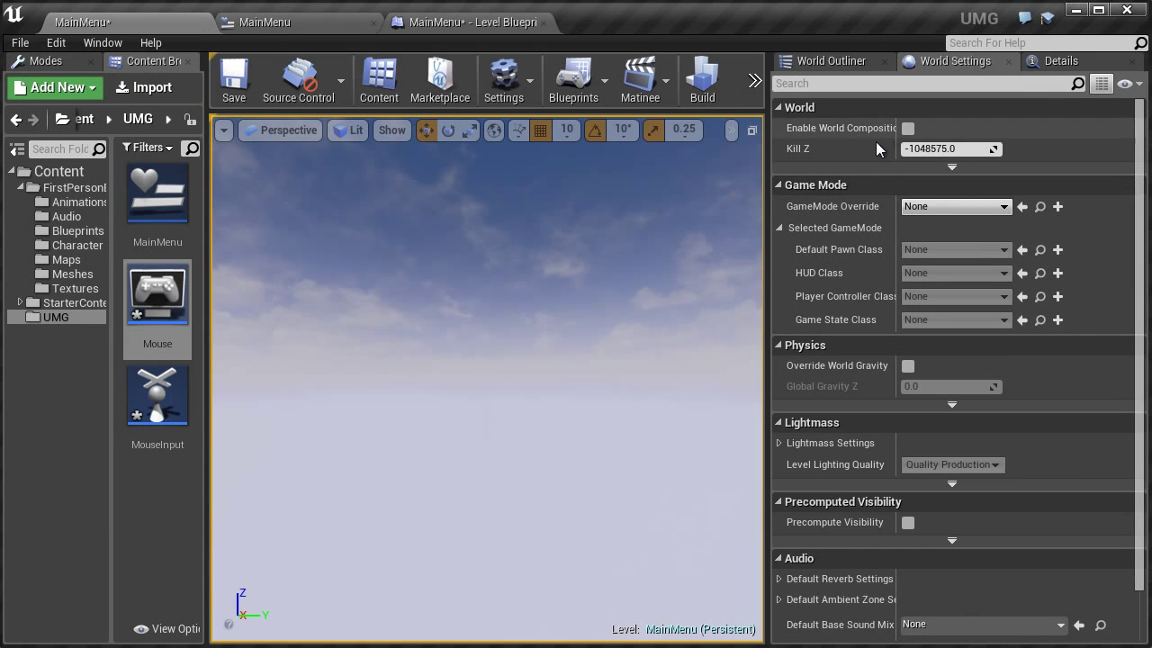
pyautogui.click(945, 207)
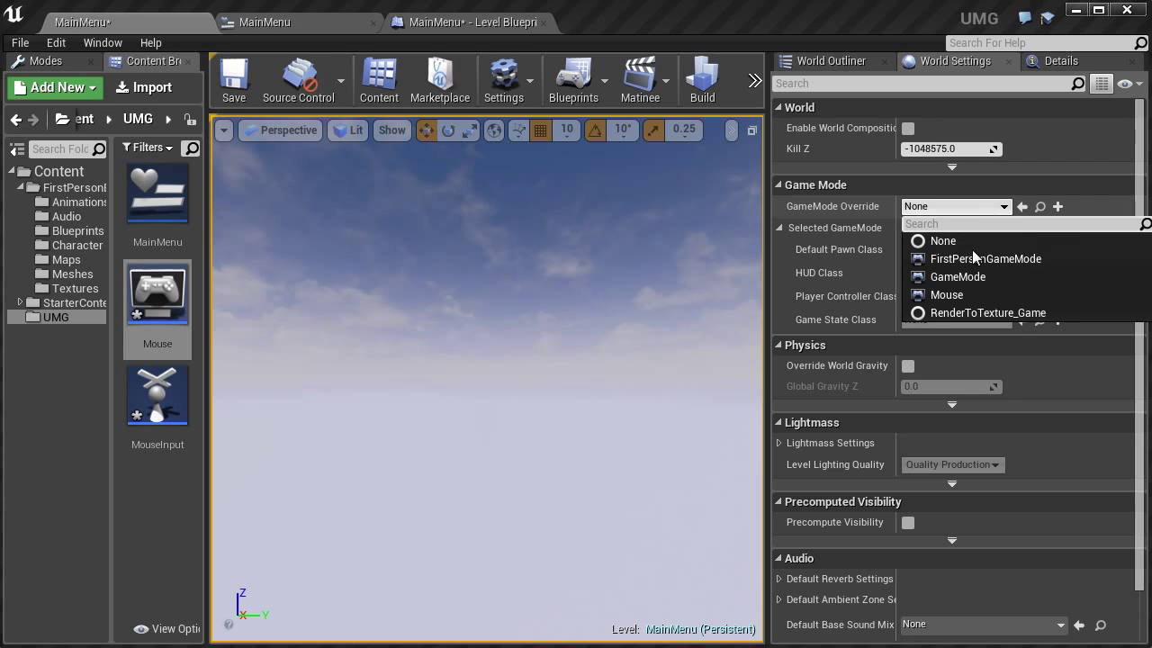
pyautogui.click(963, 295)
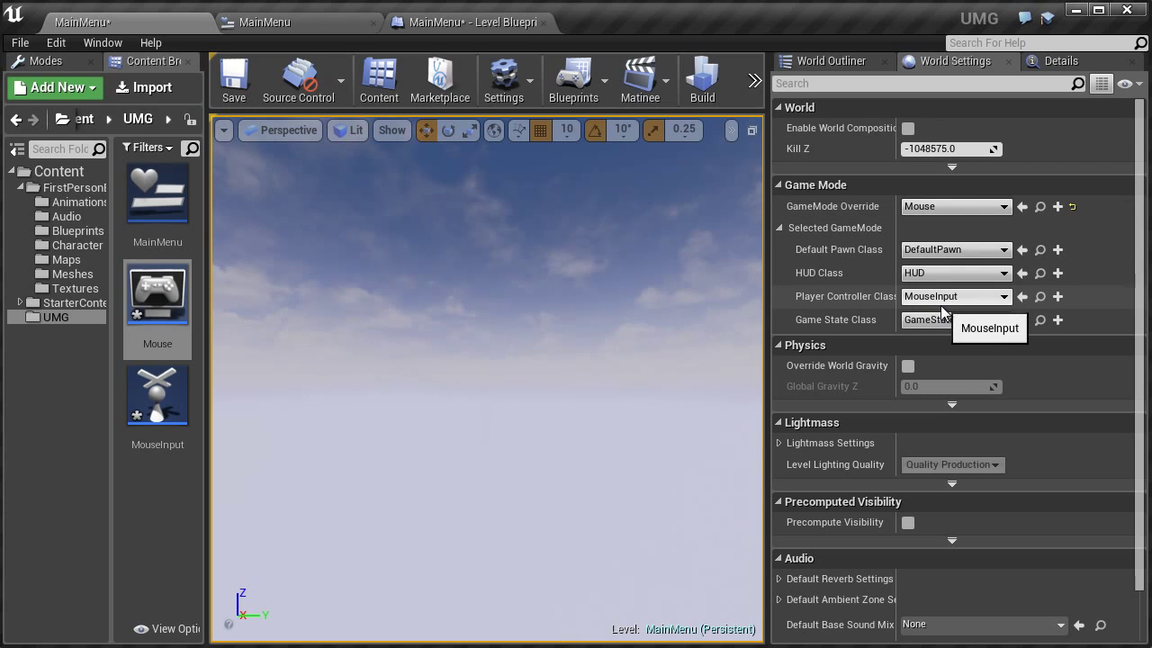
# Widen the viewport, play the level full screen, and click Start on the Amazing Game! menu
pyautogui.moveTo(768, 163); pyautogui.dragTo(924, 164)
pyautogui.click(819, 86)
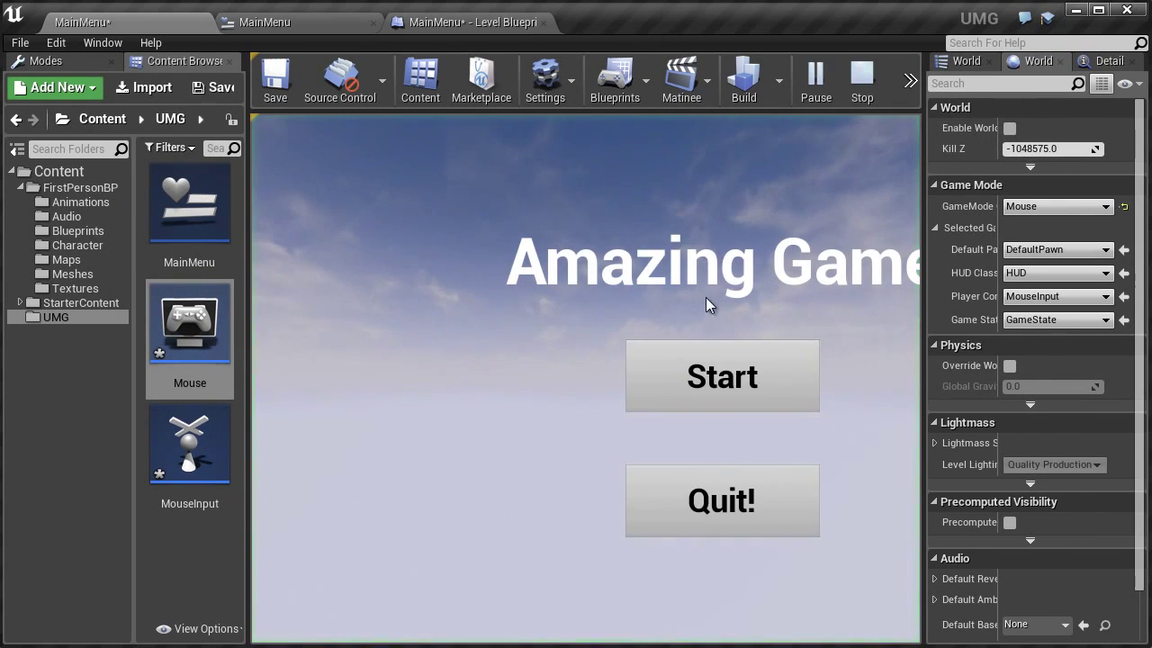
pyautogui.press('F11')
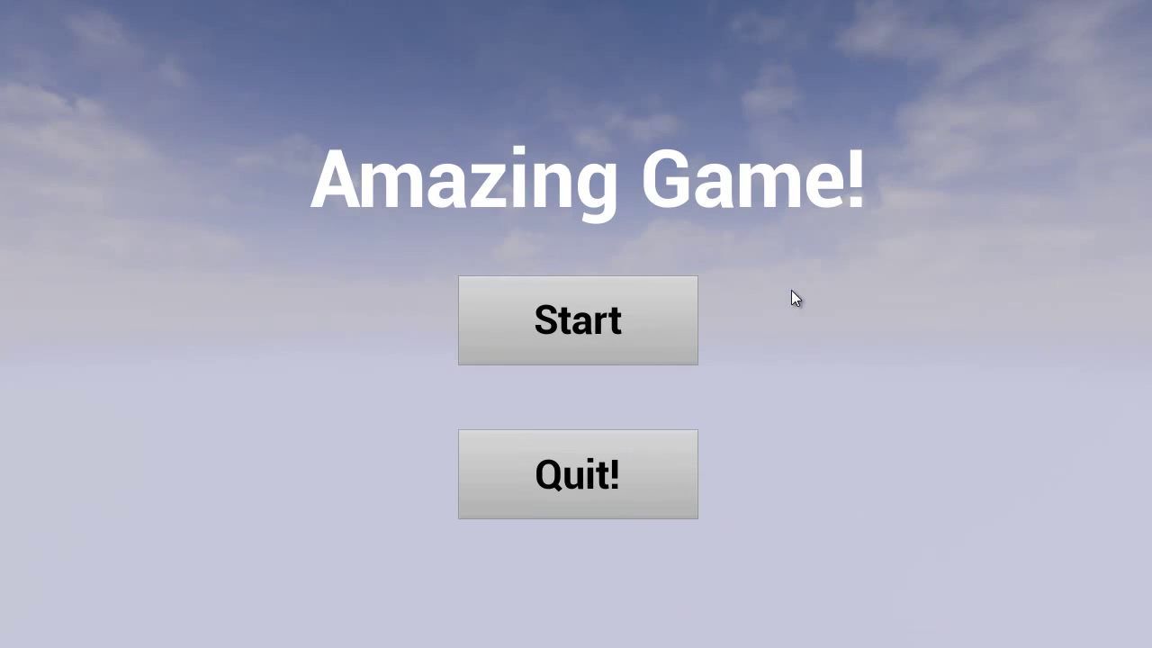
pyautogui.click(663, 355)
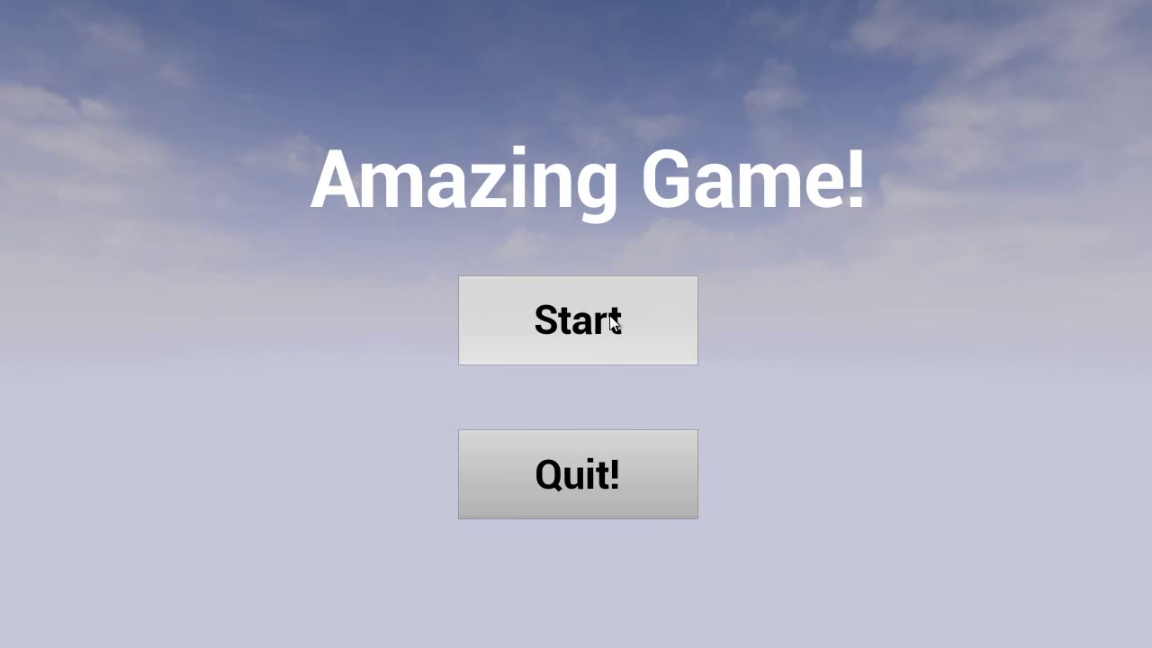
pyautogui.click(630, 317)
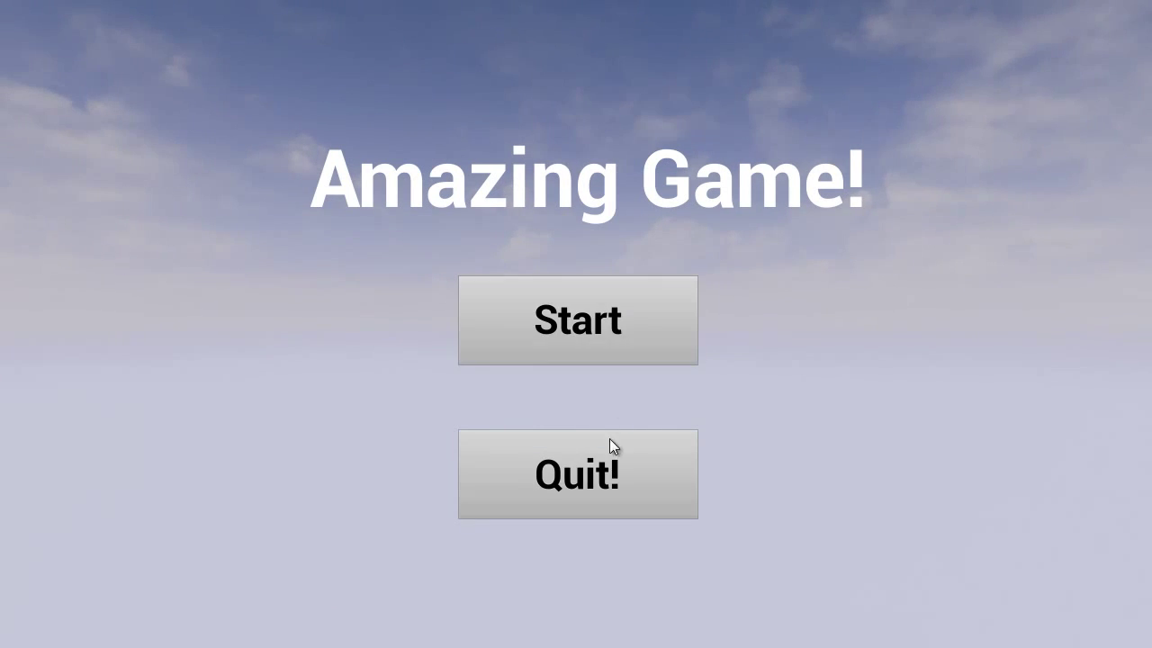
pyautogui.press('F11')
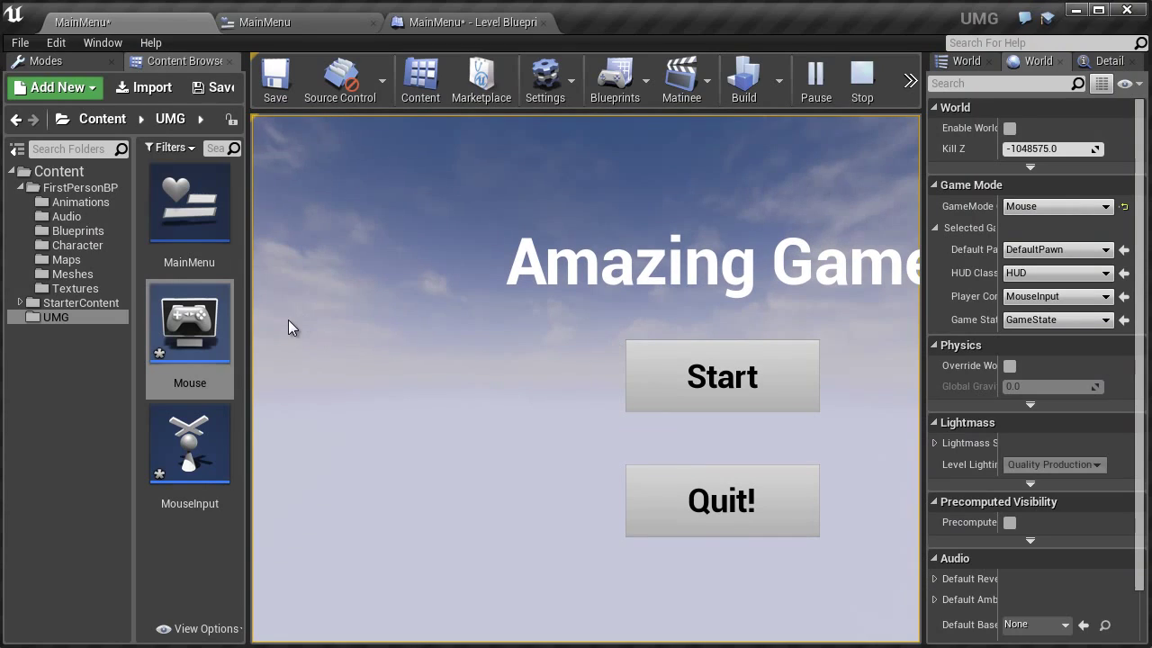
# Add an OnClicked event for the Start button in the MainMenu designer and stop the play-test
pyautogui.click(312, 21)
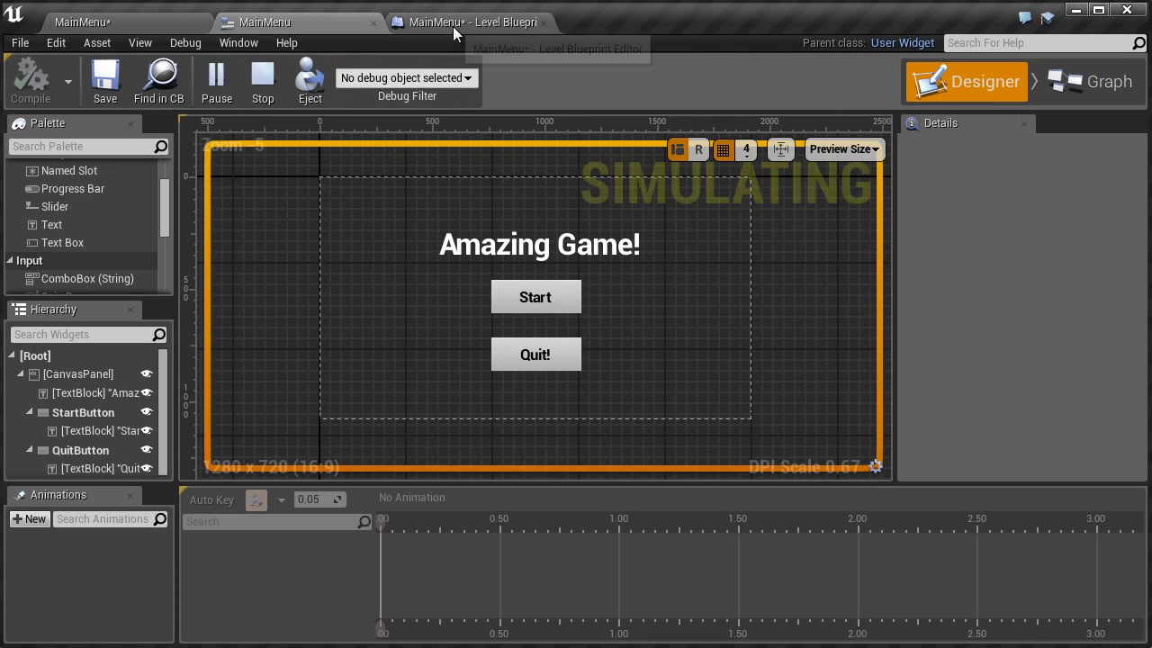
pyautogui.click(575, 307)
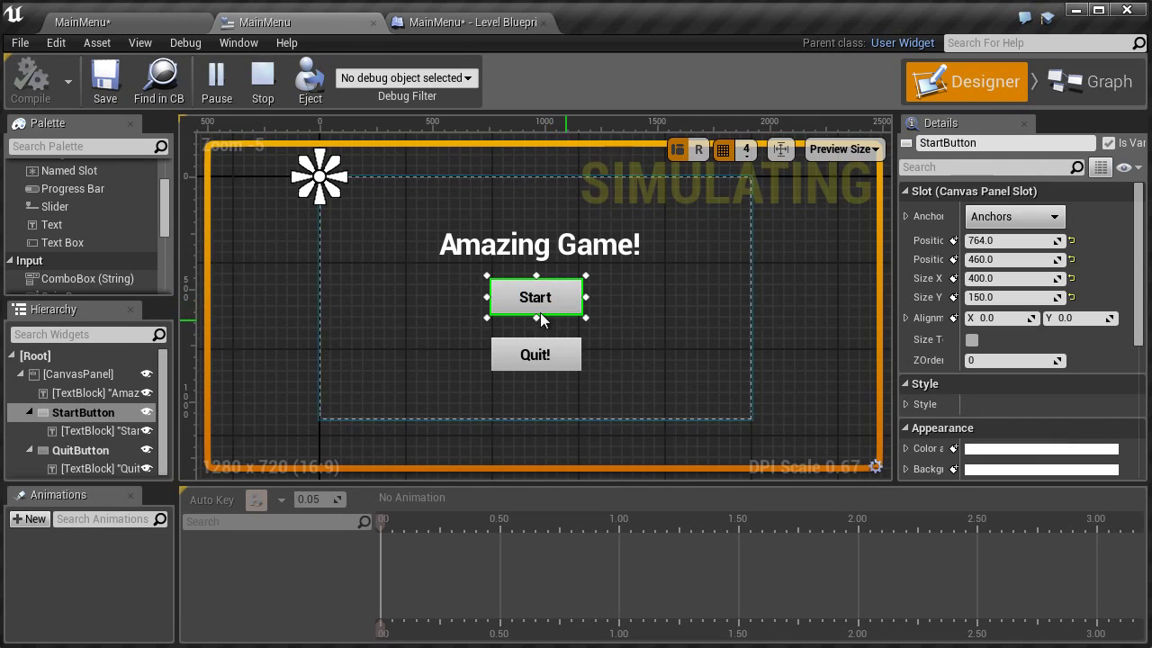
pyautogui.click(527, 300)
pyautogui.click(577, 308)
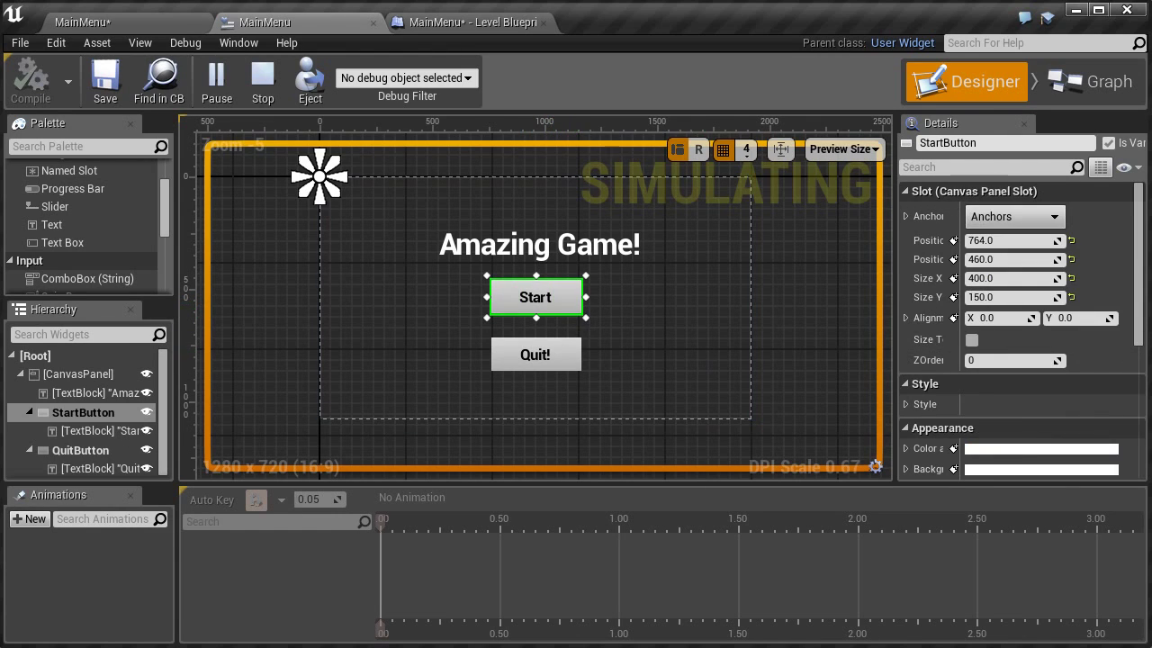
pyautogui.scroll(-3, 1081, 362)
pyautogui.moveTo(1141, 272); pyautogui.dragTo(1139, 344)
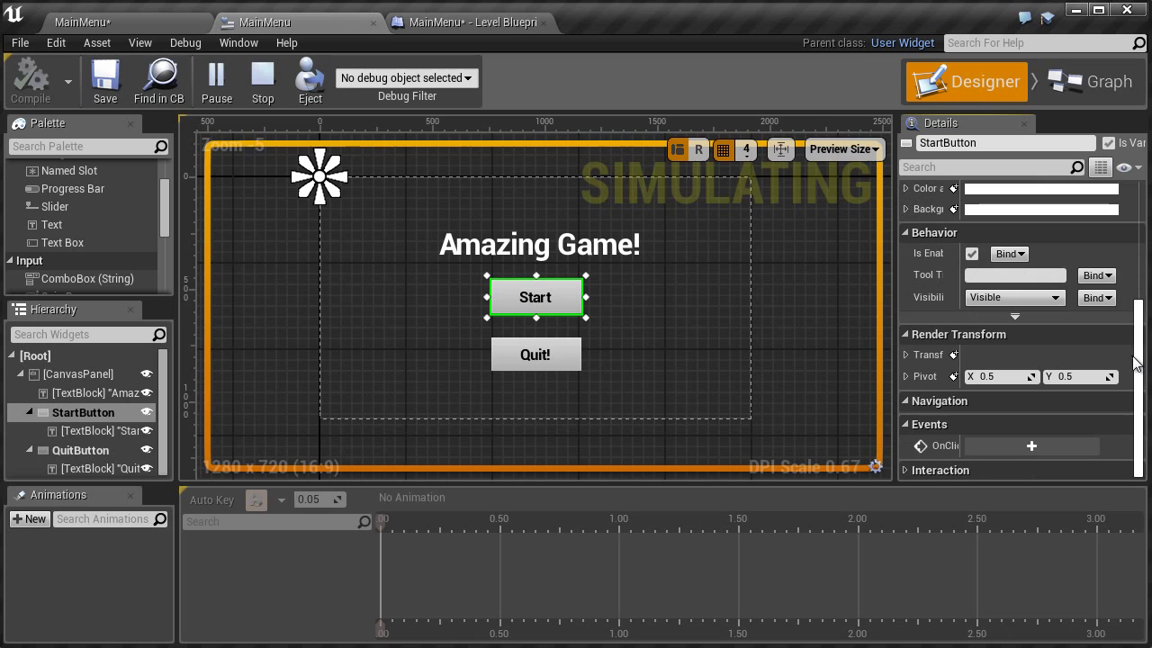
pyautogui.click(1013, 444)
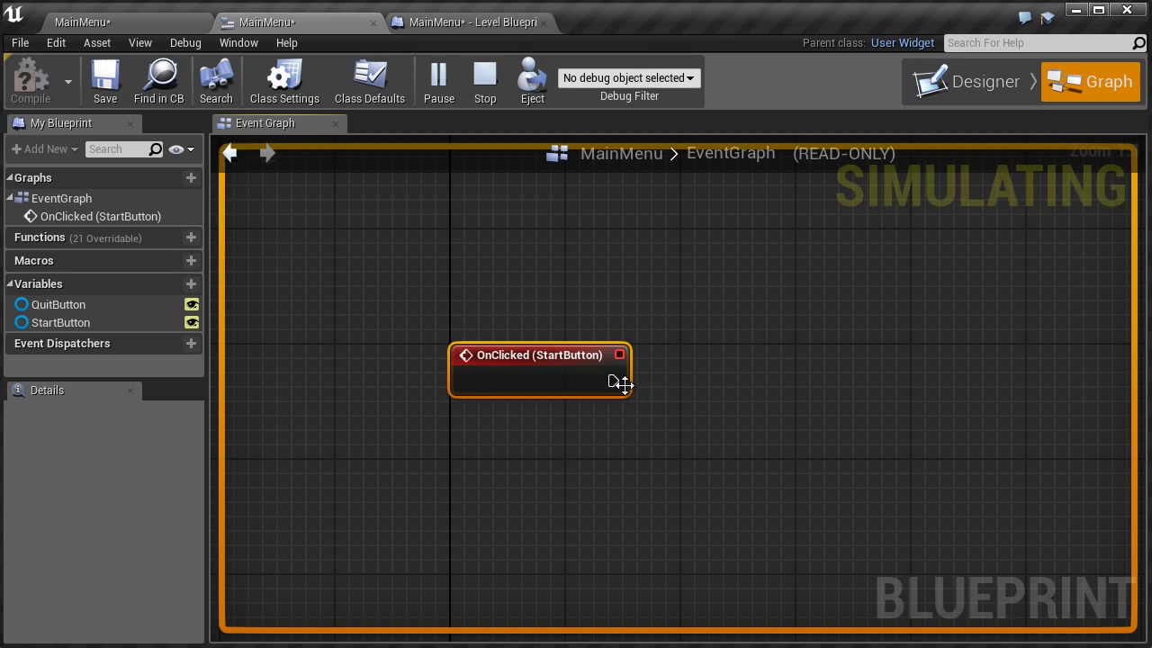
pyautogui.click(698, 367)
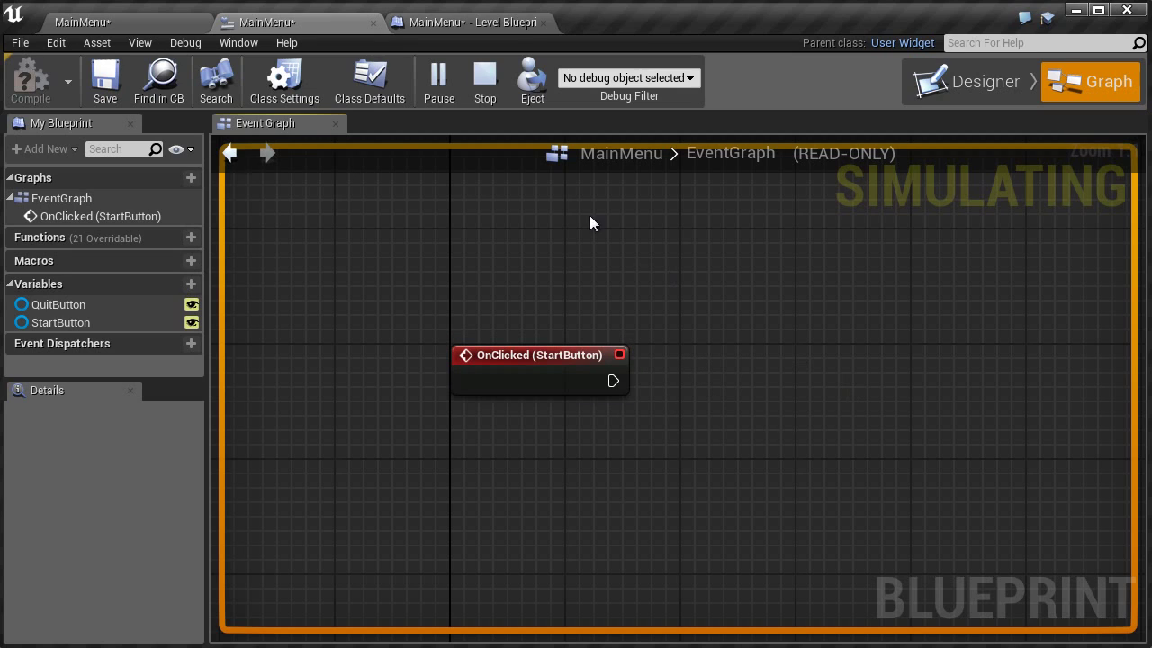
pyautogui.click(483, 83)
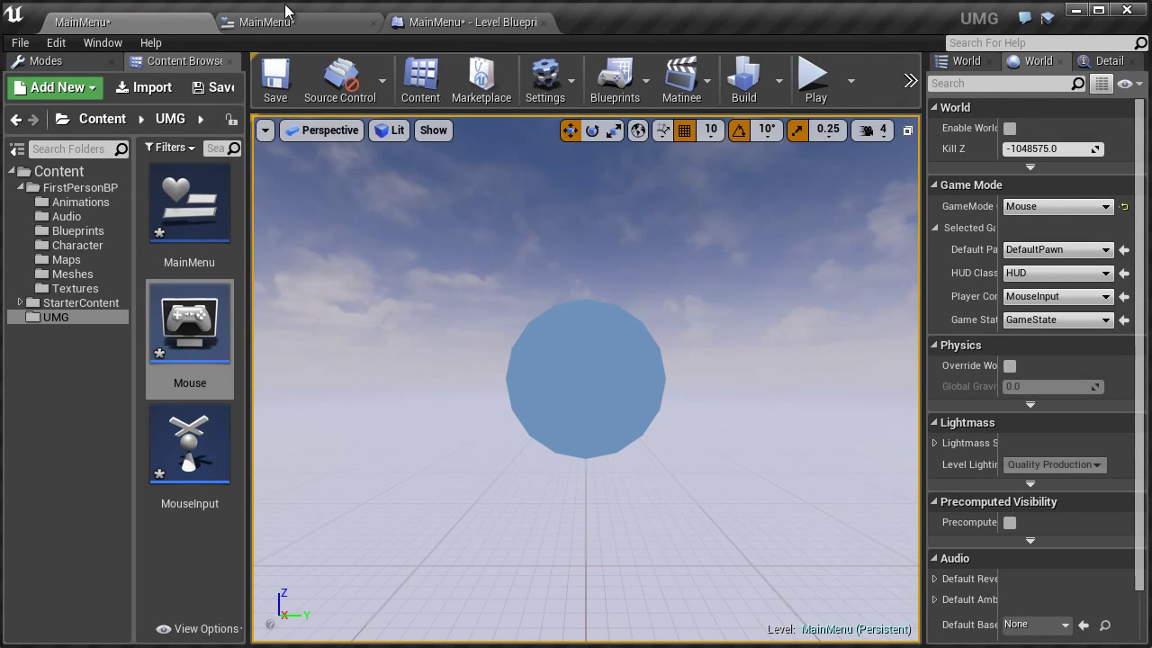
# Wire the Start OnClicked event to Remove from Parent followed by an Open Level node
pyautogui.click(288, 20)
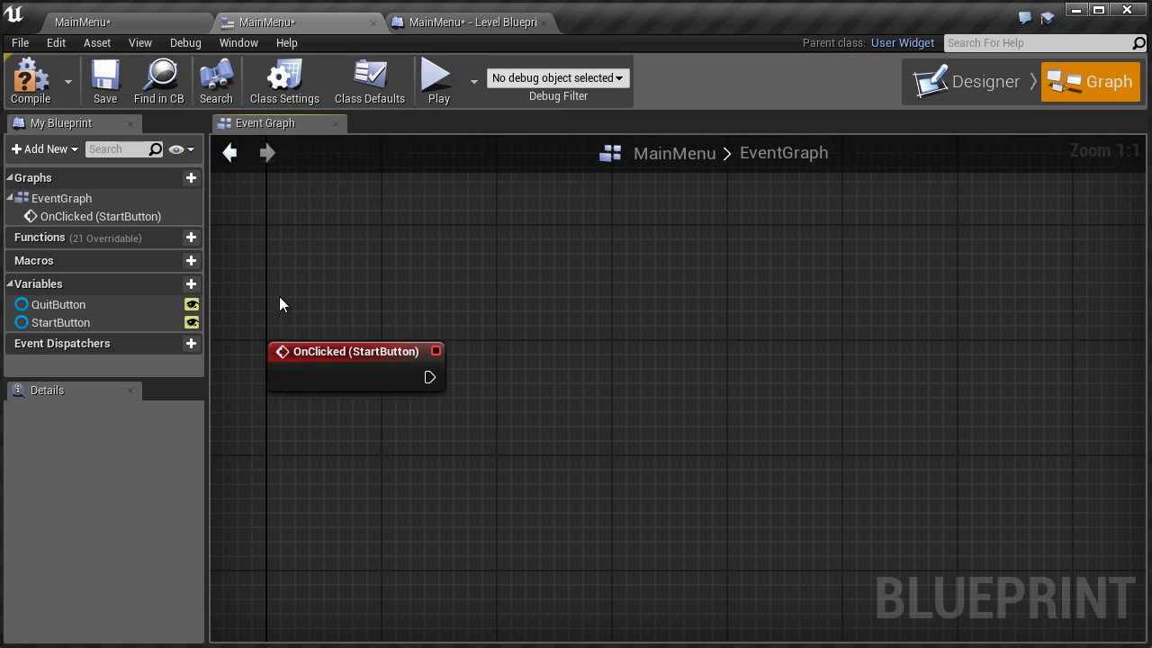
pyautogui.moveTo(429, 377); pyautogui.dragTo(547, 301)
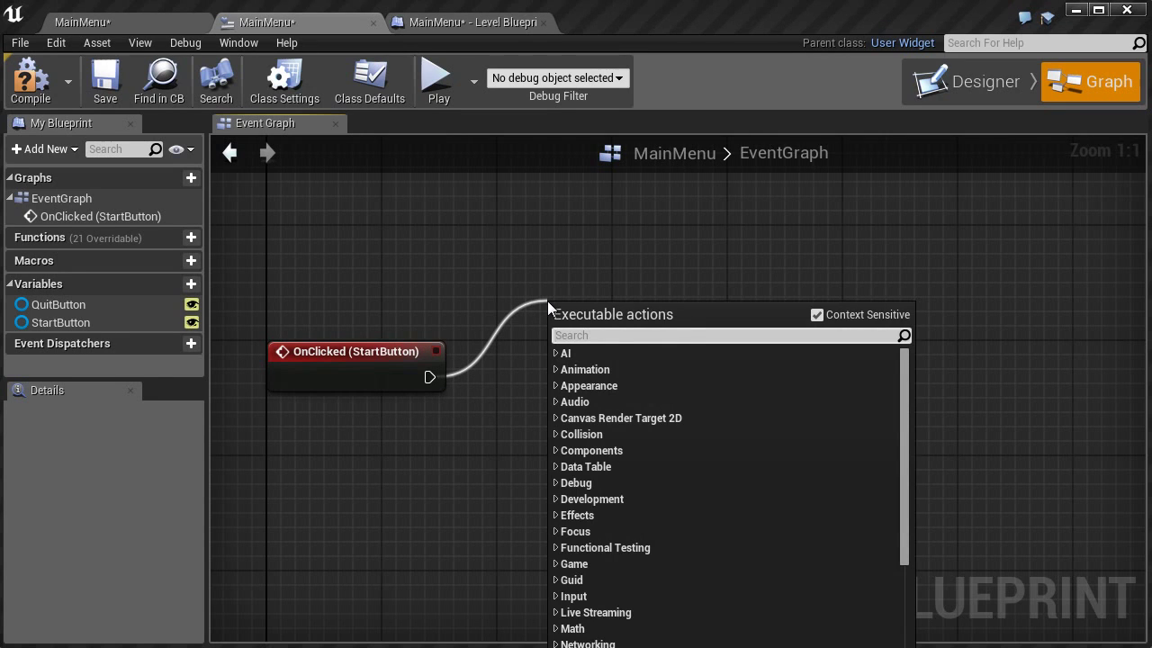
pyautogui.write('remove')
pyautogui.press('Down')
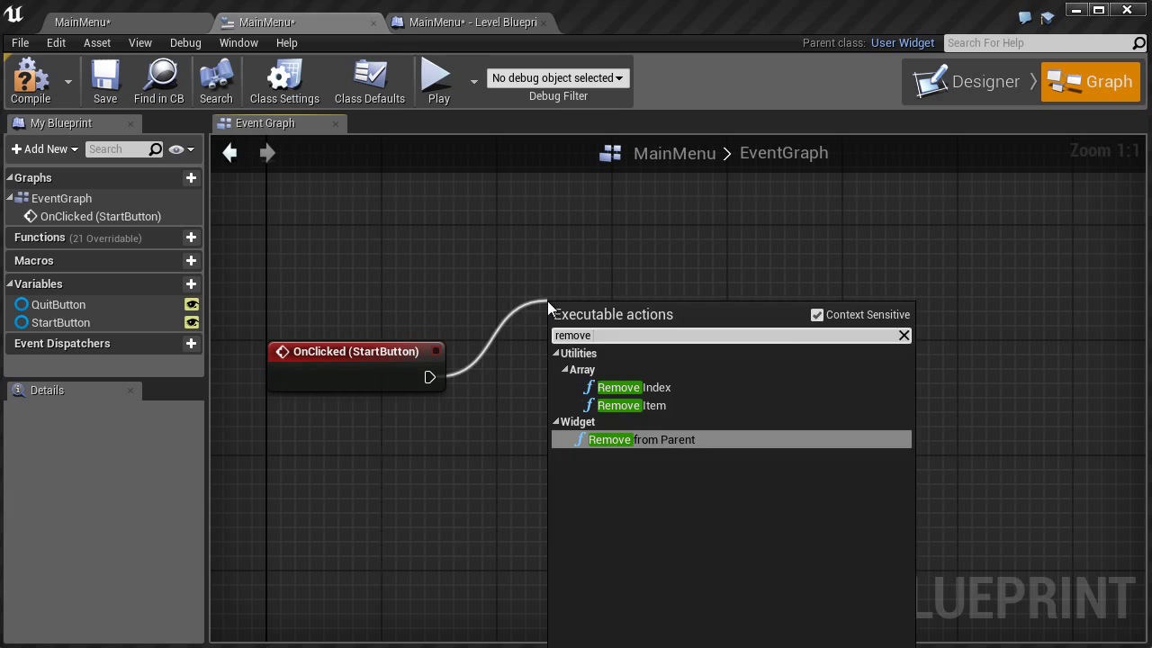
pyautogui.press('Return')
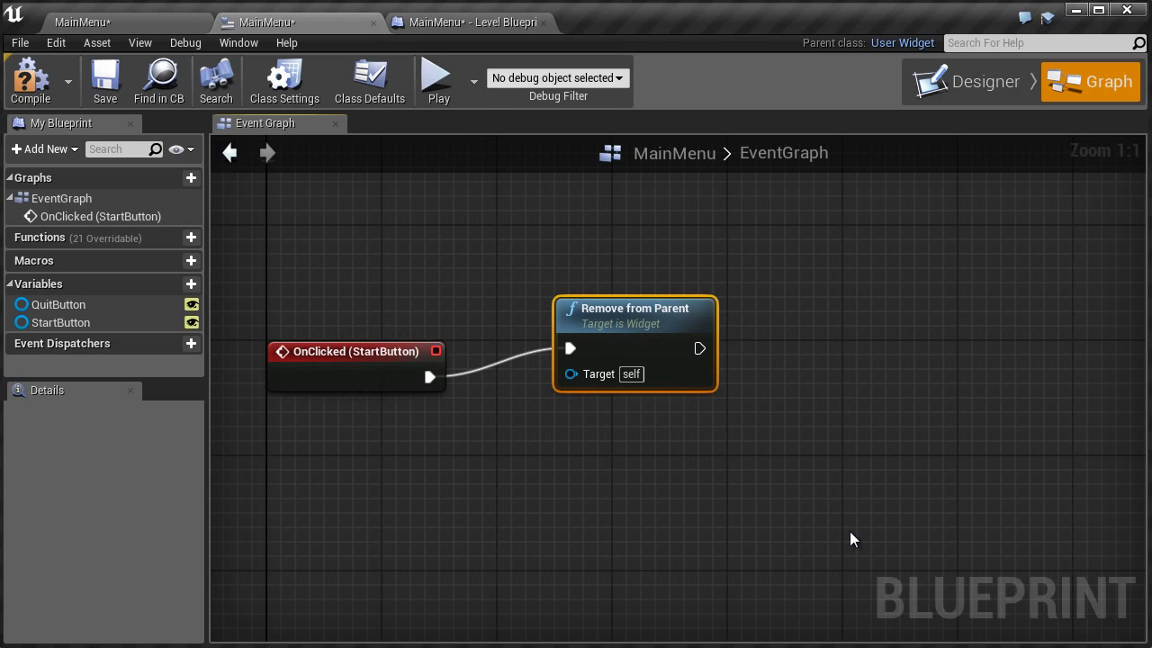
pyautogui.moveTo(846, 462); pyautogui.dragTo(714, 483, button='right')
pyautogui.moveTo(566, 364); pyautogui.dragTo(724, 381)
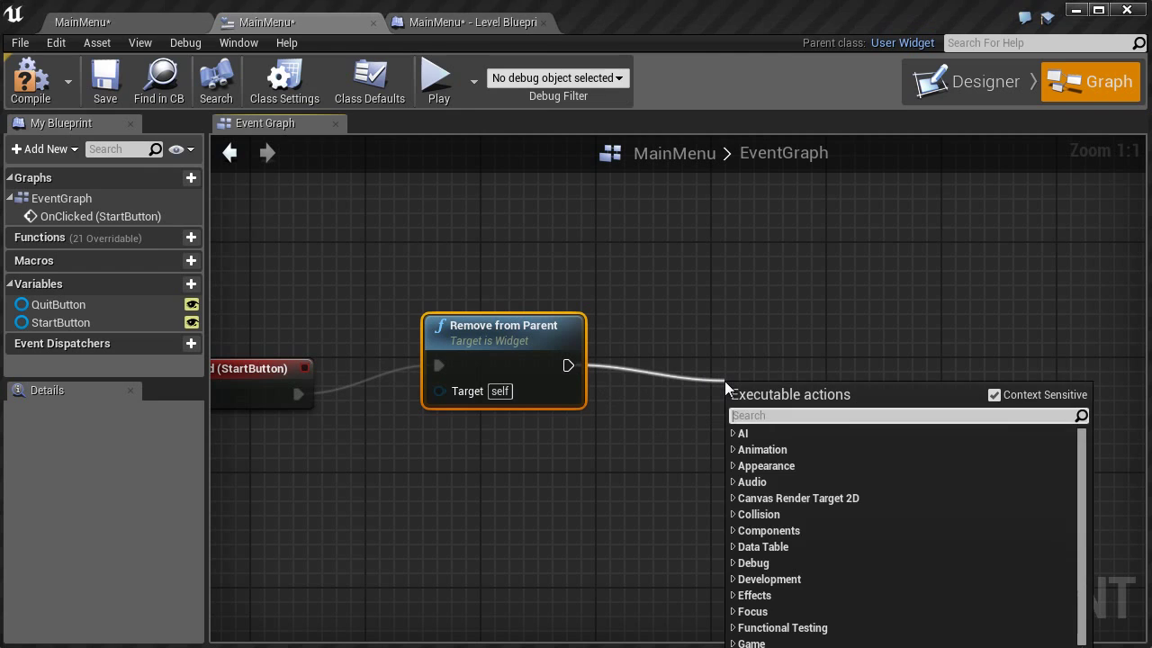
pyautogui.write('open')
pyautogui.press('Return')
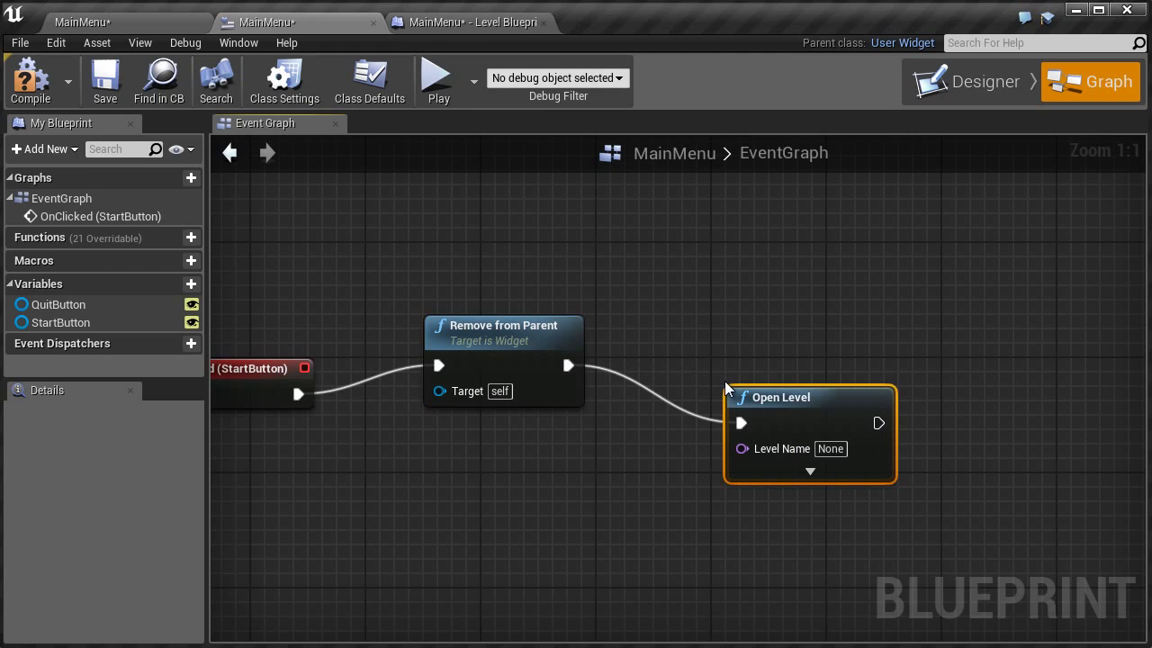
pyautogui.moveTo(438, 334); pyautogui.dragTo(422, 349)
pyautogui.moveTo(835, 436); pyautogui.dragTo(732, 377)
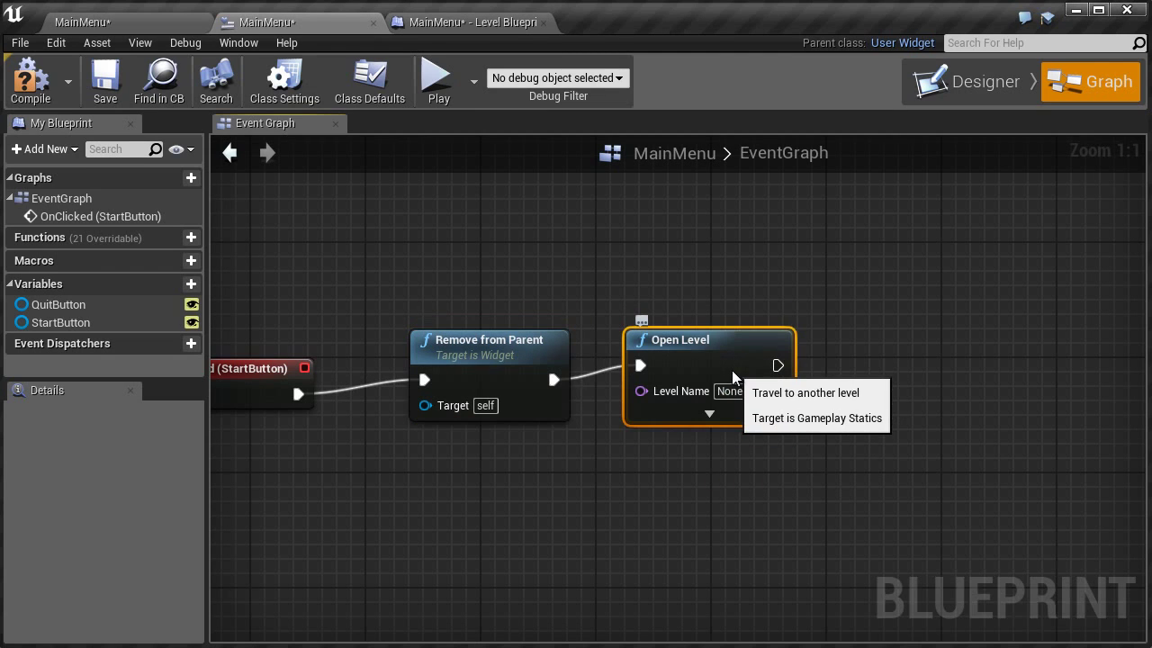
# Copy the FirstPersonExampleMap name and paste it into Open Level's Level Name
pyautogui.click(171, 23)
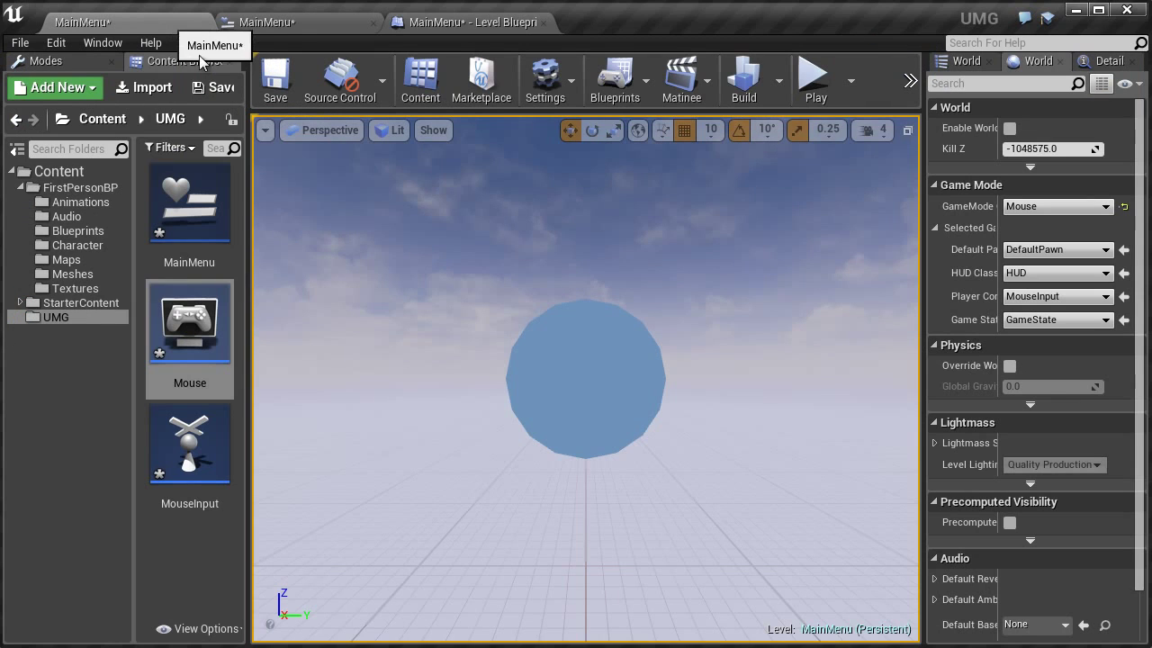
pyautogui.click(72, 263)
pyautogui.click(193, 269)
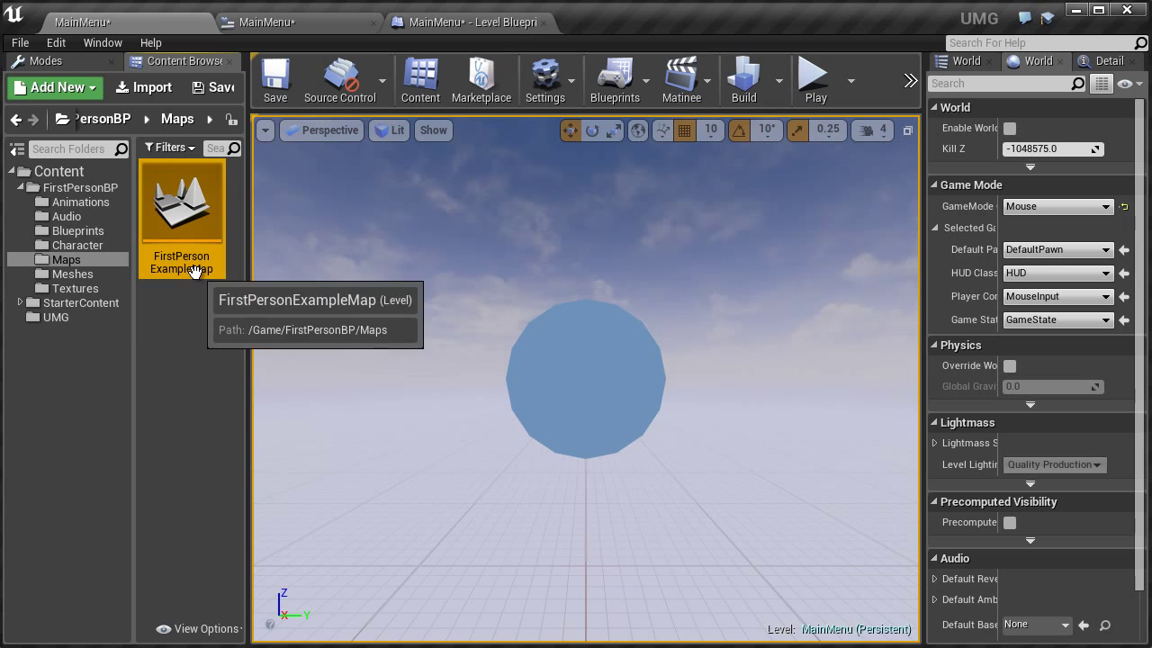
pyautogui.press('F2')
pyautogui.hotkey('ctrl', 'c')
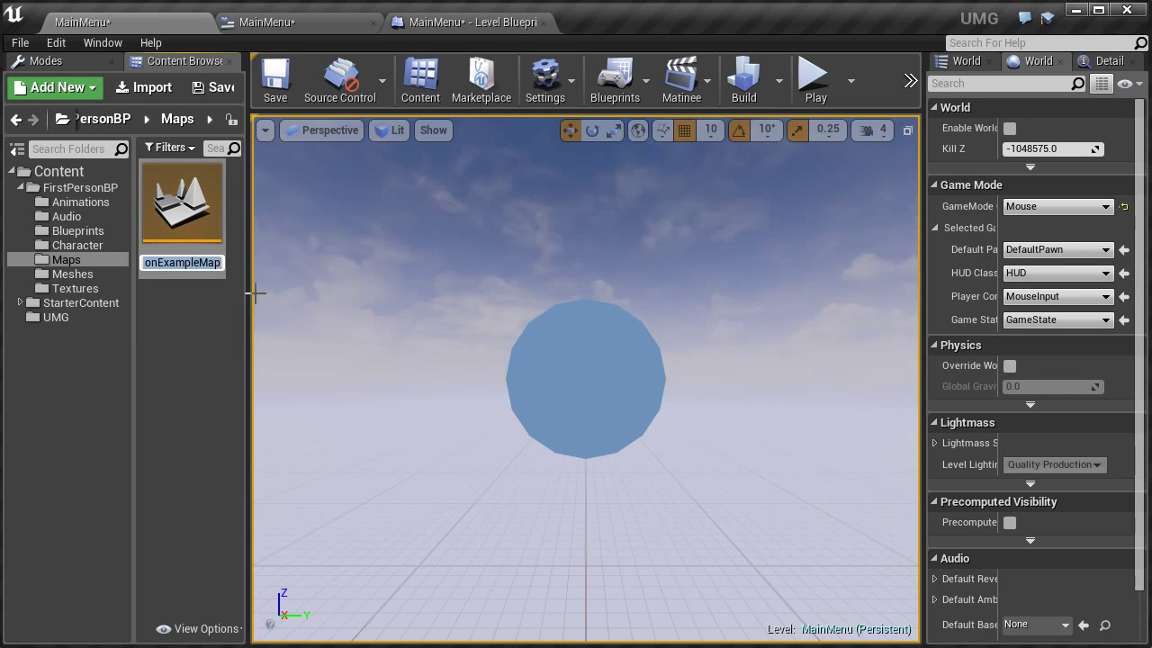
pyautogui.click(476, 22)
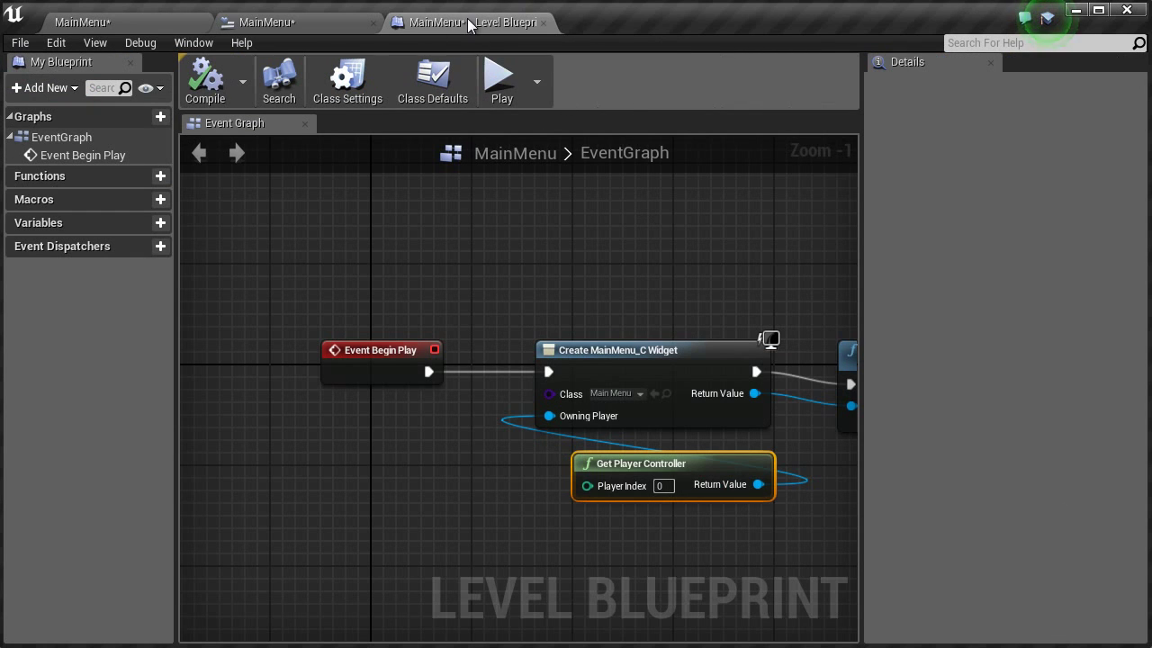
pyautogui.middleClick(468, 22)
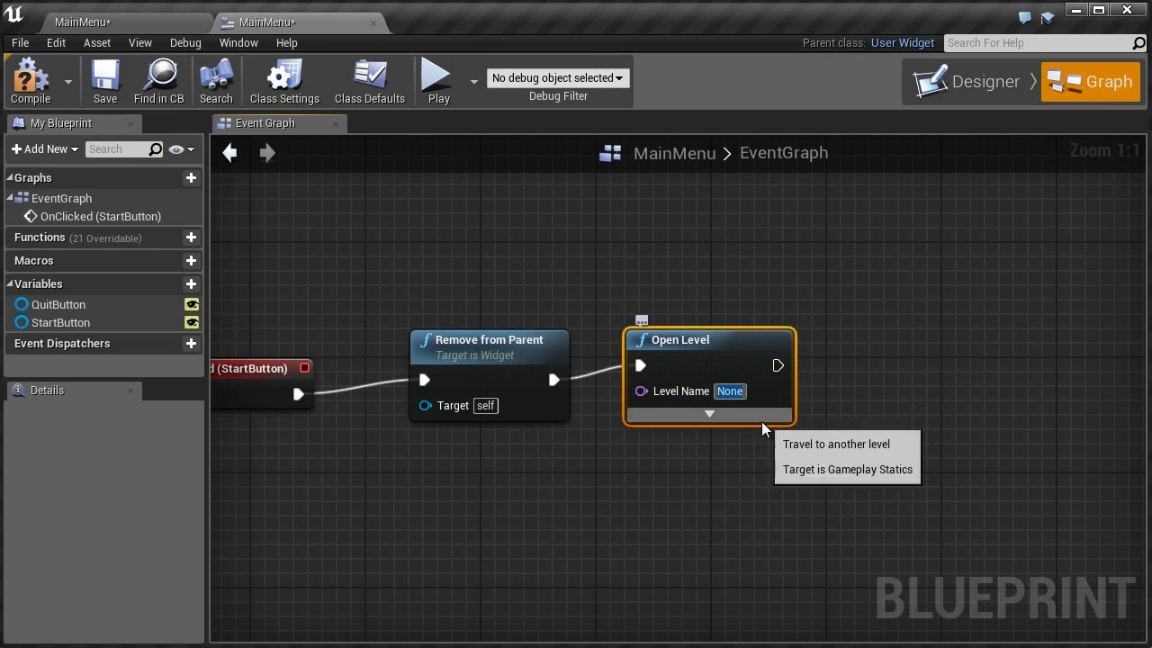
pyautogui.click(730, 391)
pyautogui.hotkey('ctrl', 'v')
pyautogui.click(906, 416)
pyautogui.moveTo(906, 454); pyautogui.dragTo(1020, 336, button='right')
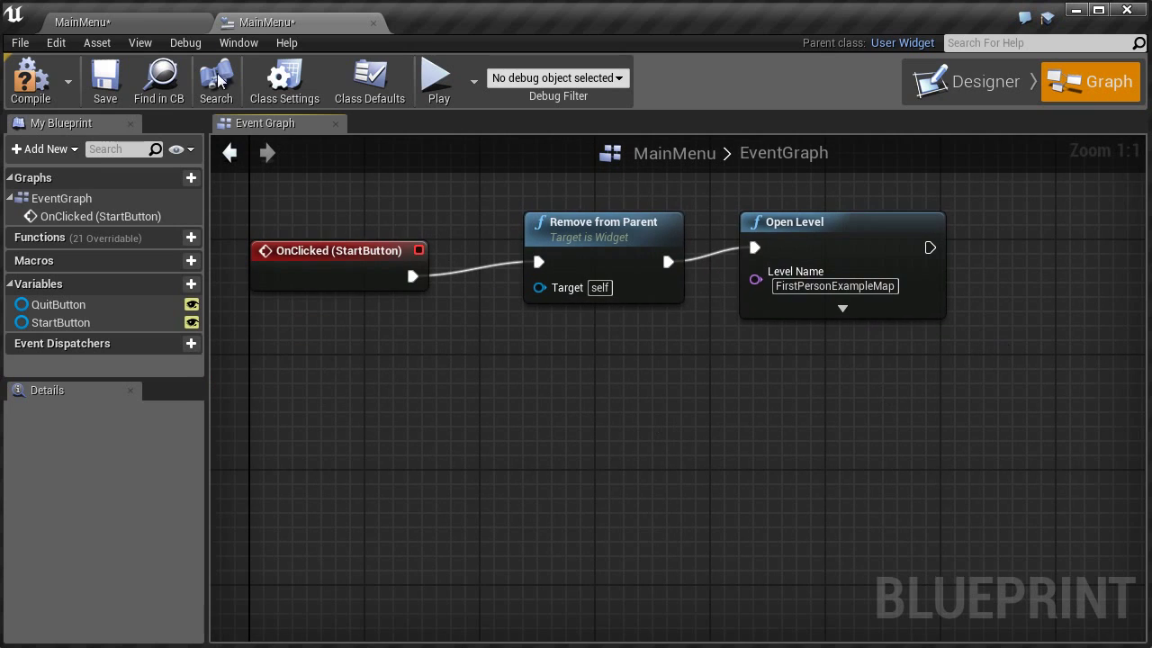
# Add a Quit! button OnClicked event wired to Execute Console Command with command quit
pyautogui.click(968, 86)
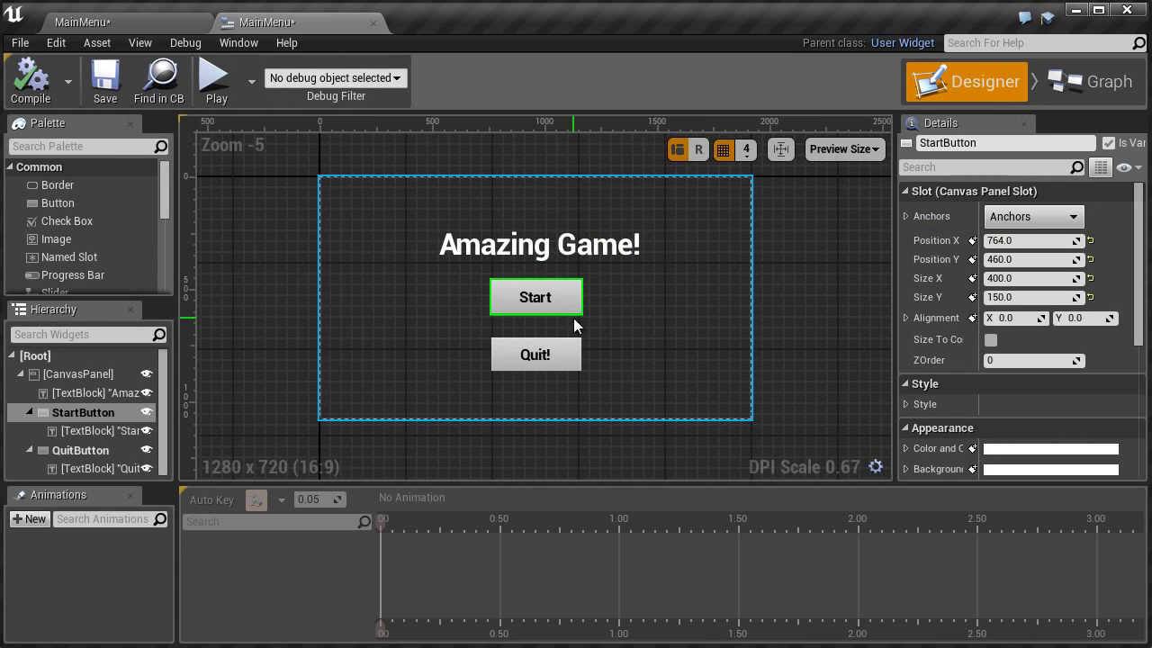
pyautogui.click(573, 365)
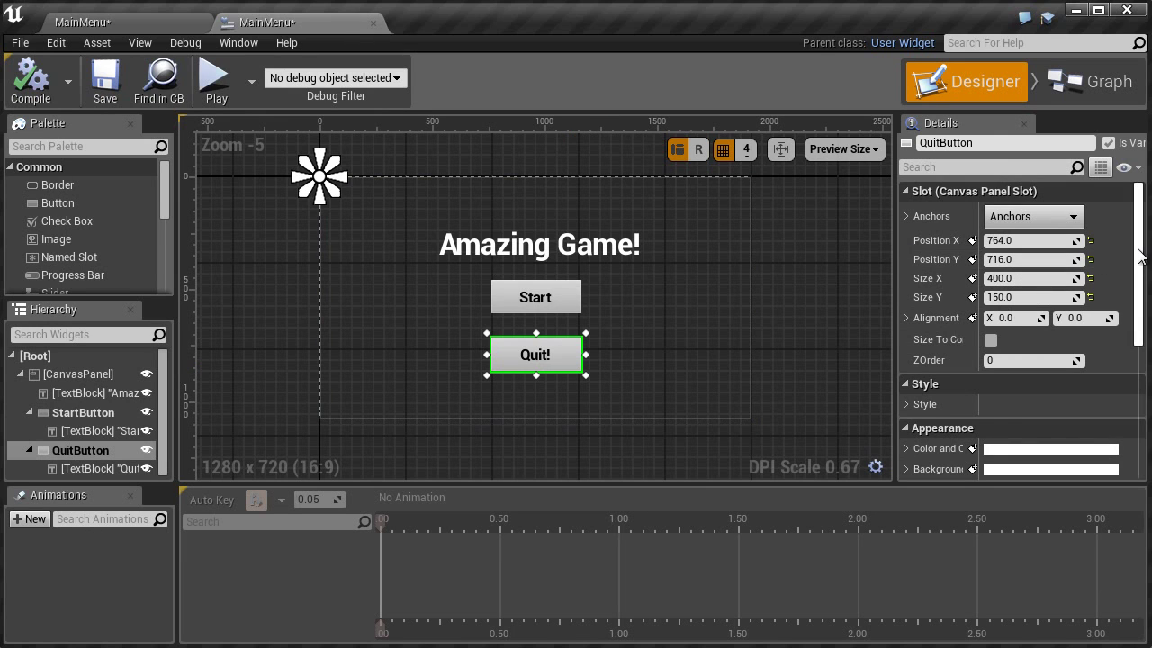
pyautogui.moveTo(1141, 258); pyautogui.dragTo(1139, 382)
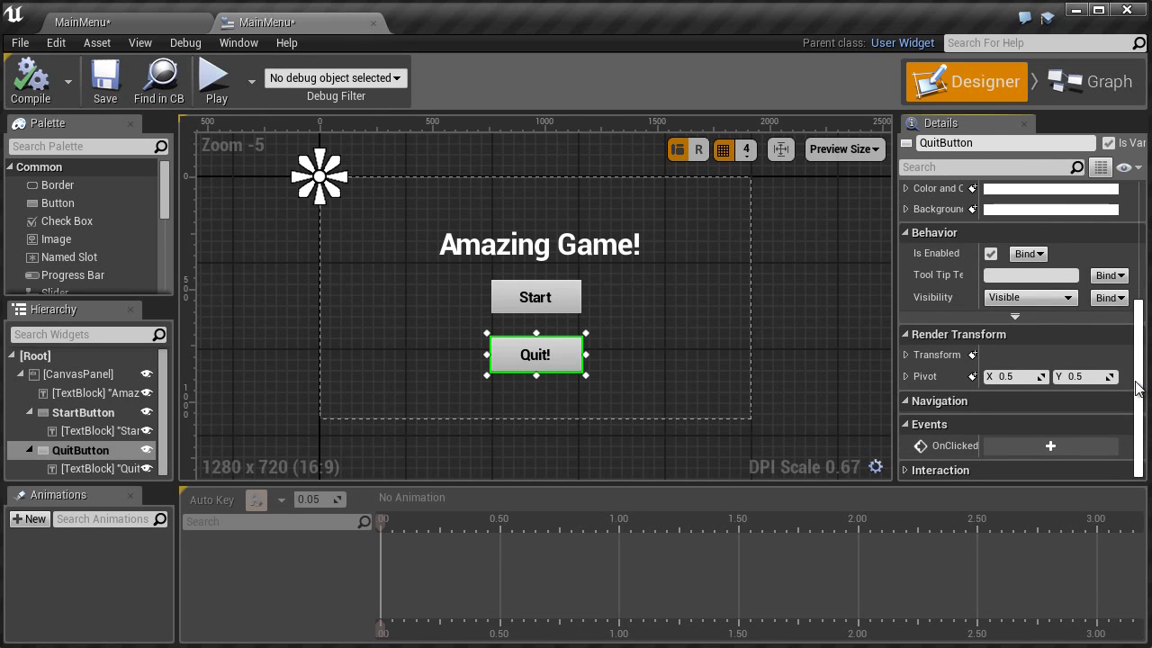
pyautogui.click(1004, 447)
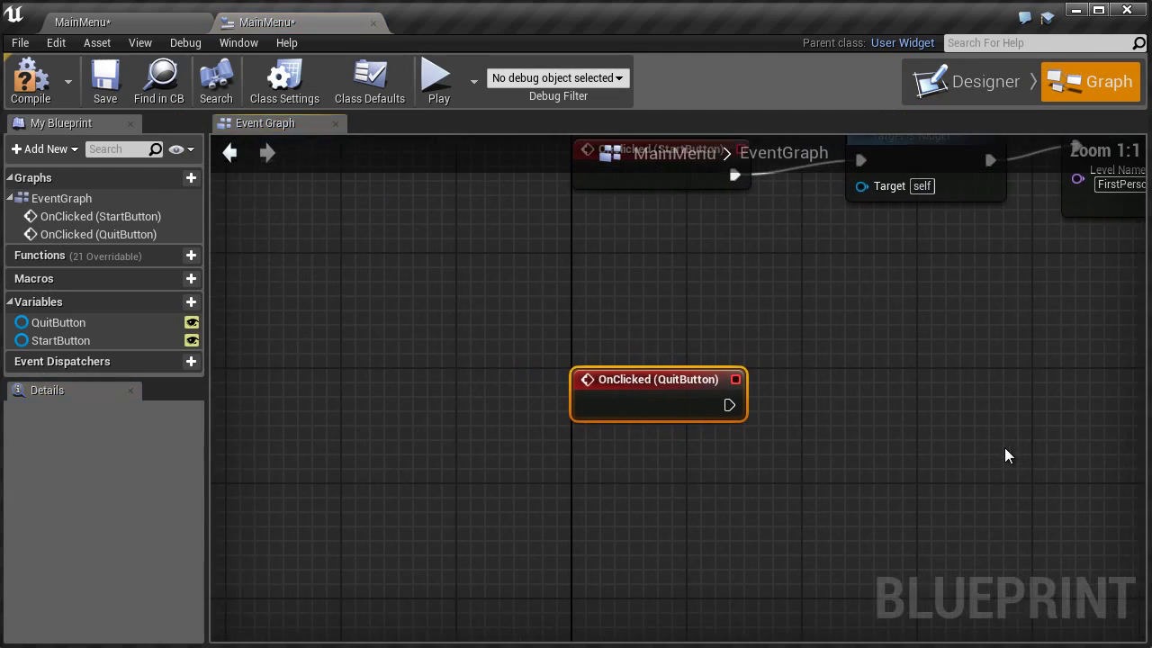
pyautogui.moveTo(621, 411); pyautogui.dragTo(749, 407)
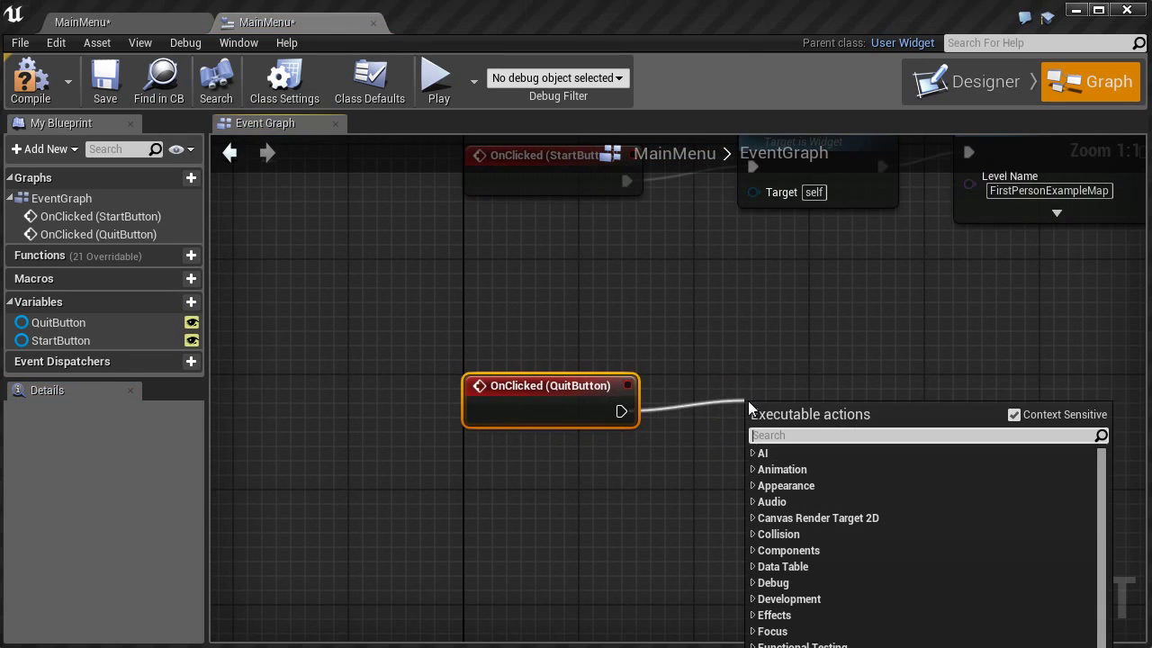
pyautogui.write('Console')
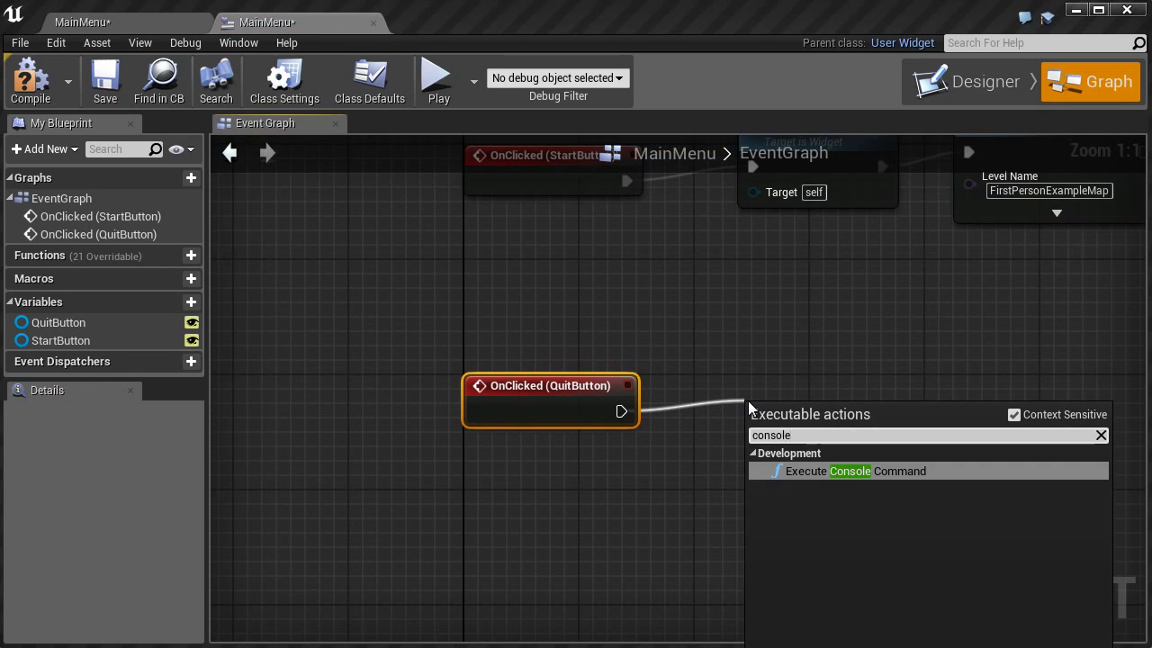
pyautogui.press('Return')
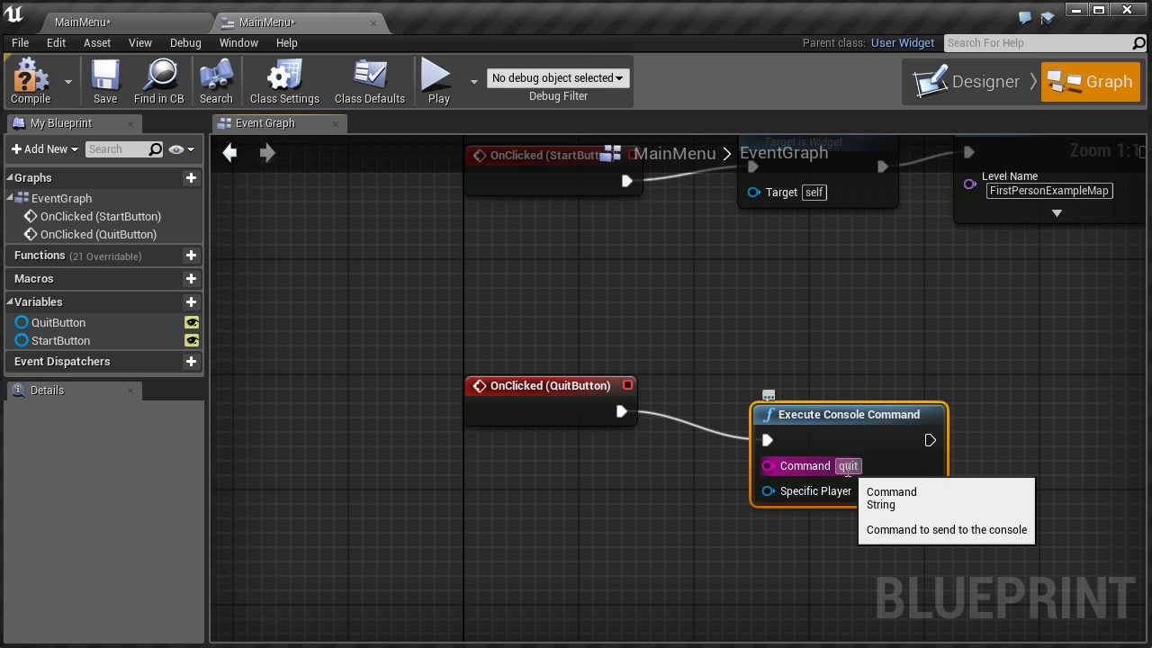
# Save the main menu widget, play the level full screen, and check Quit! ends play
pyautogui.click(117, 81)
pyautogui.click(107, 12)
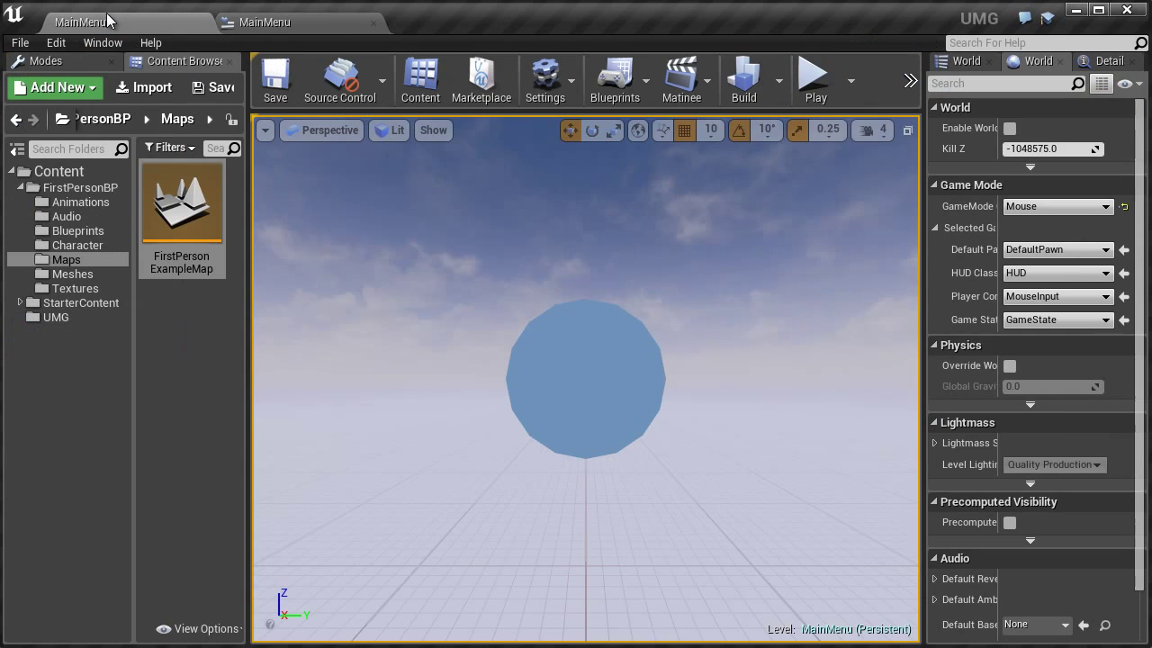
pyautogui.click(814, 85)
pyautogui.press('F11')
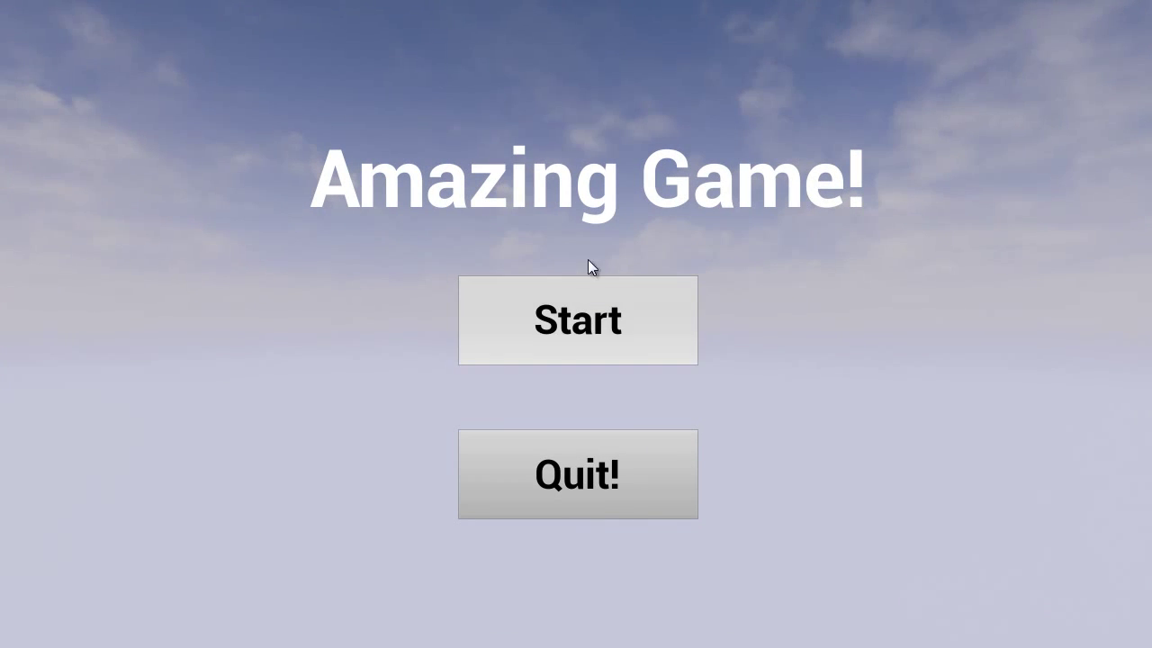
pyautogui.click(583, 471)
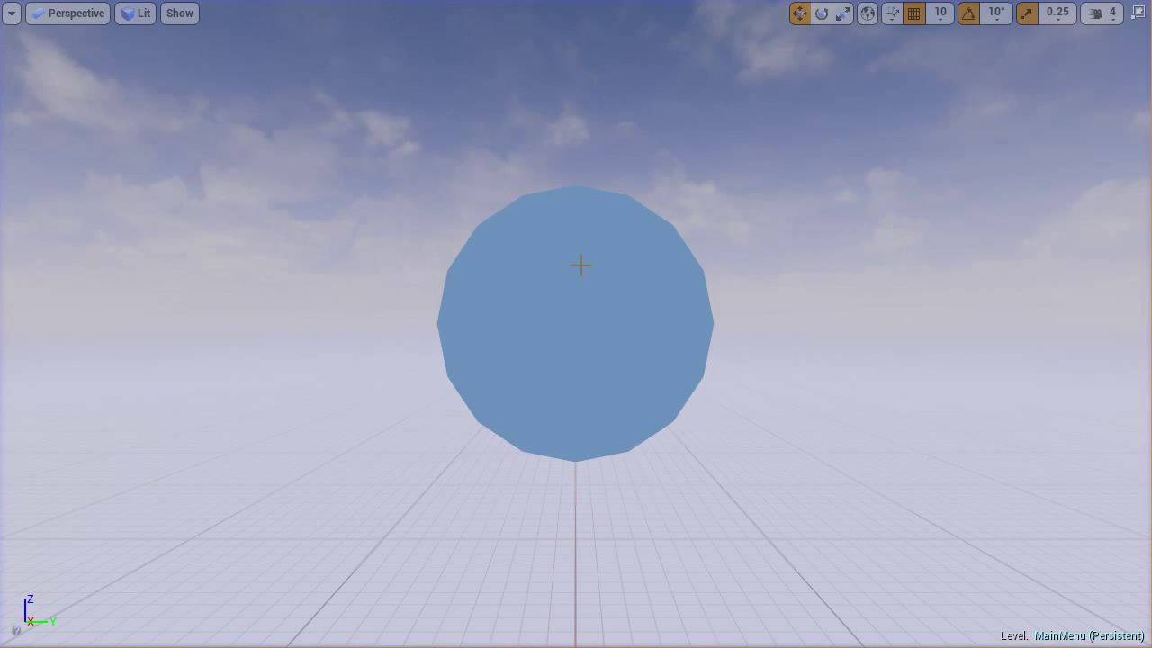
# Play again, click Start to load the first-person level, and fire projectiles there
pyautogui.hotkey('alt', 'p')
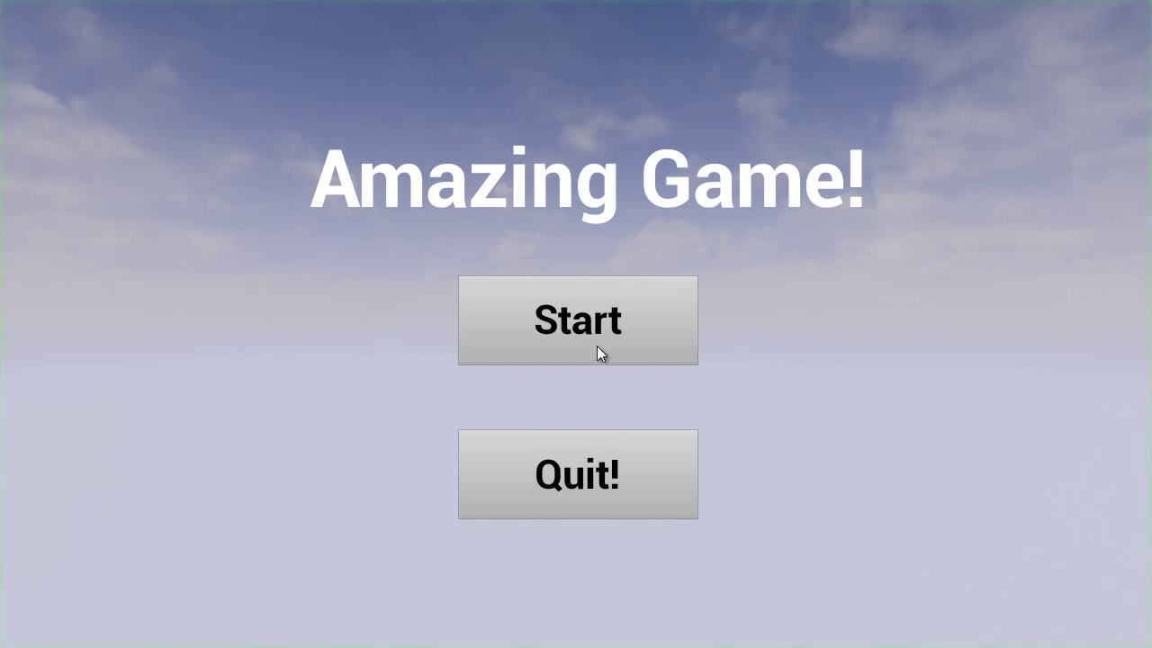
pyautogui.click(594, 321)
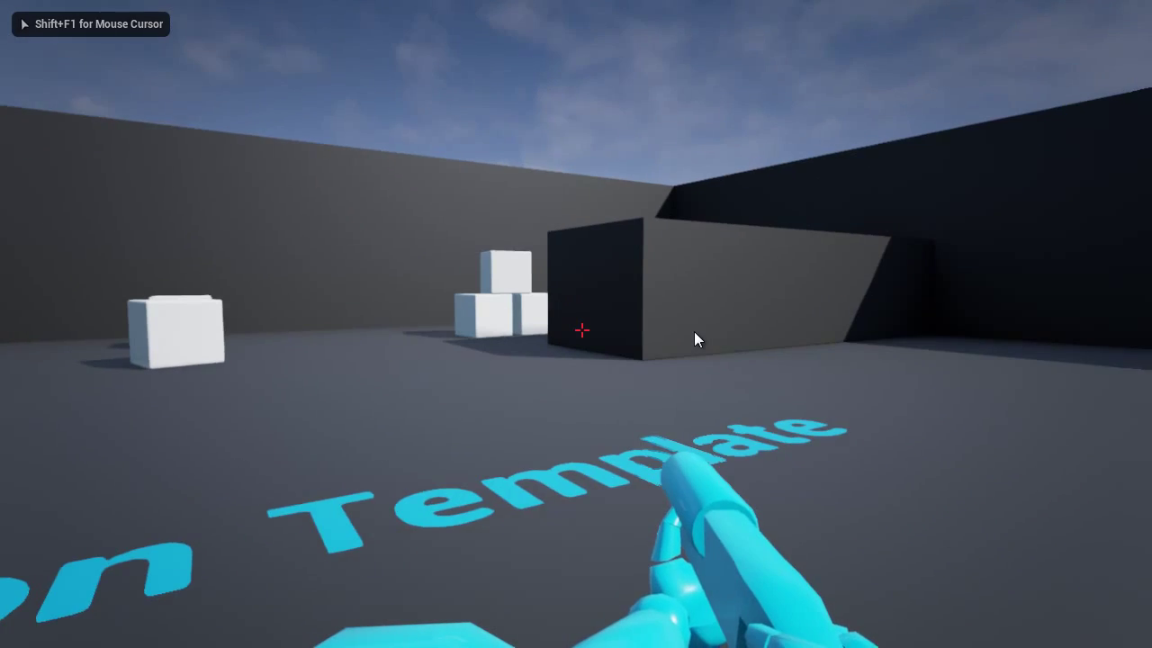
pyautogui.click(692, 331)
pyautogui.click(692, 331)
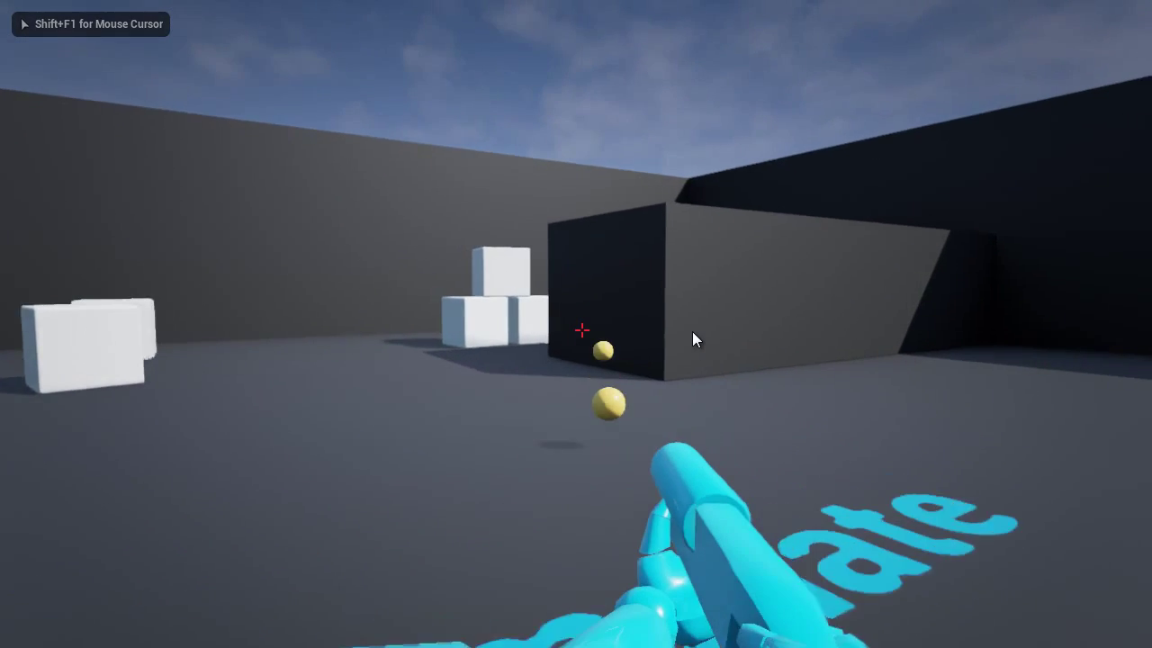
pyautogui.click(692, 331)
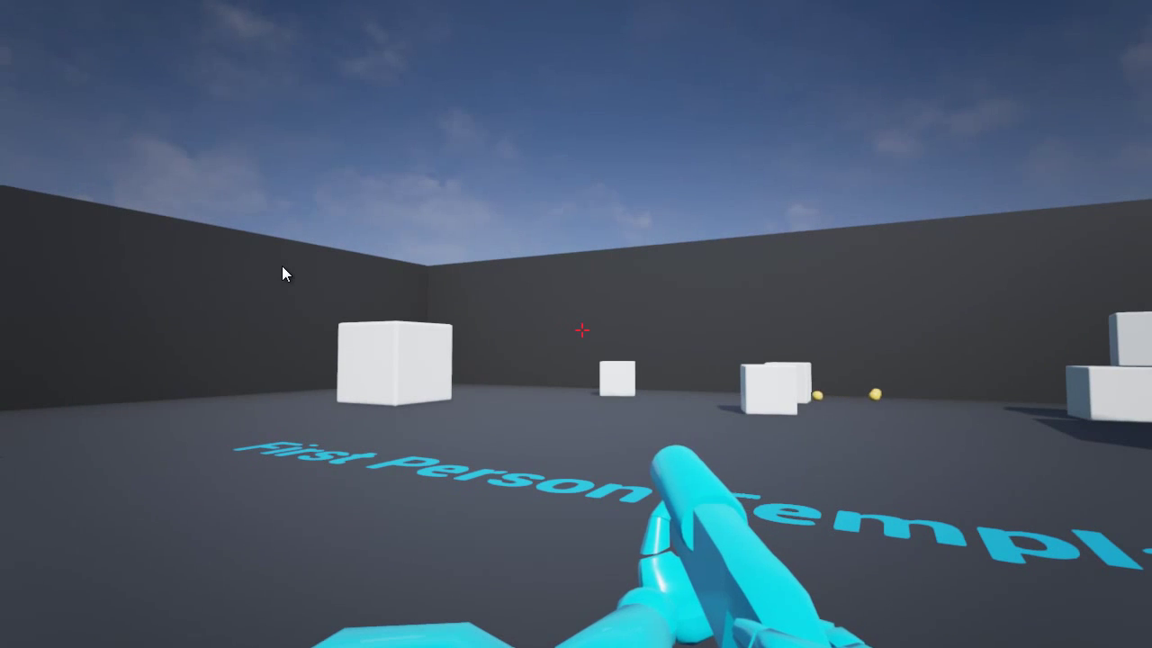